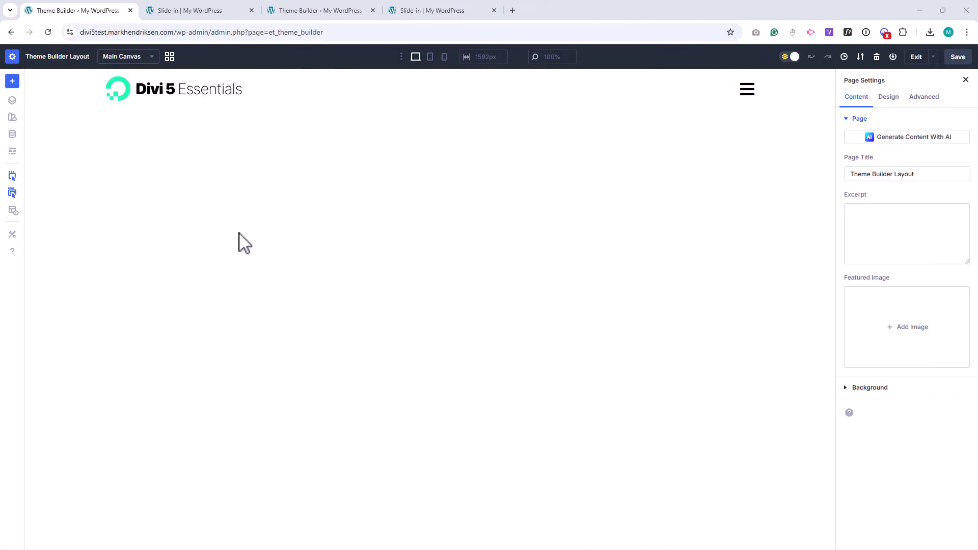
# Switch to the Slide-in-menu canvas, then open the hamburger menu on the live Slide-in page
pyautogui.press('Escape')
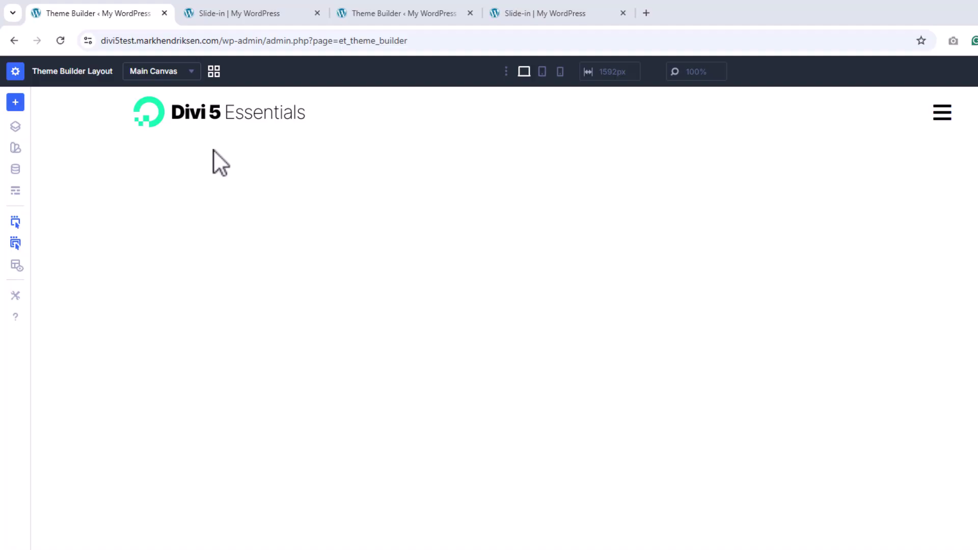
pyautogui.click(152, 57)
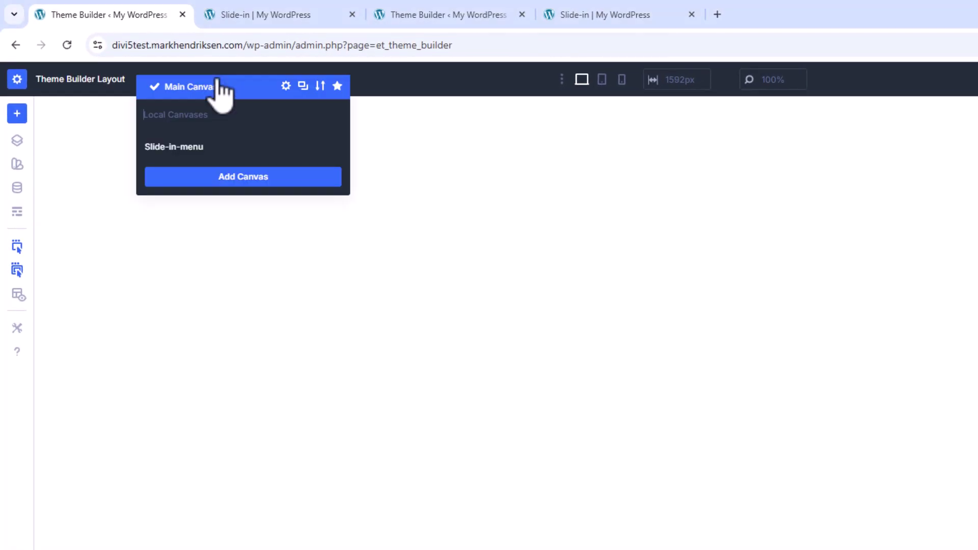
pyautogui.click(248, 150)
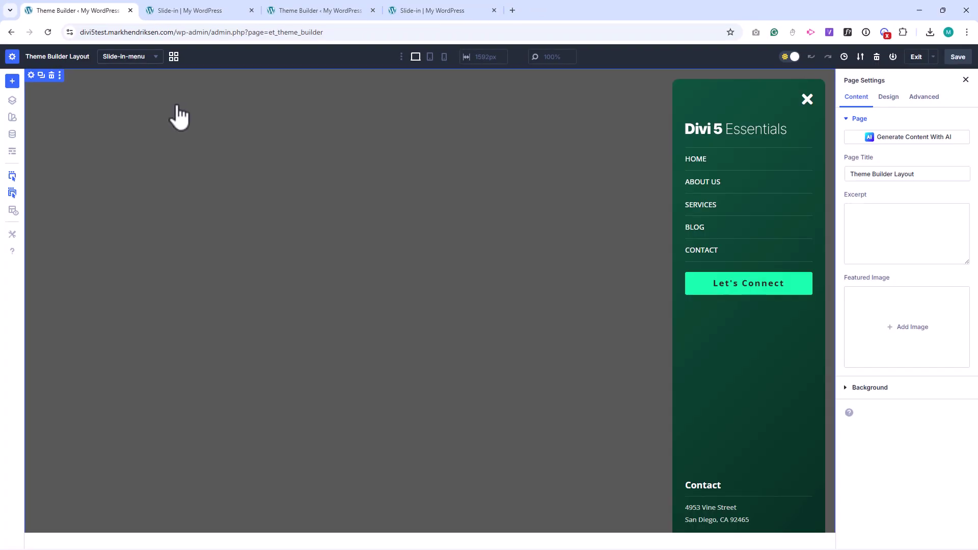
pyautogui.hotkey('ctrl', 'Tab')
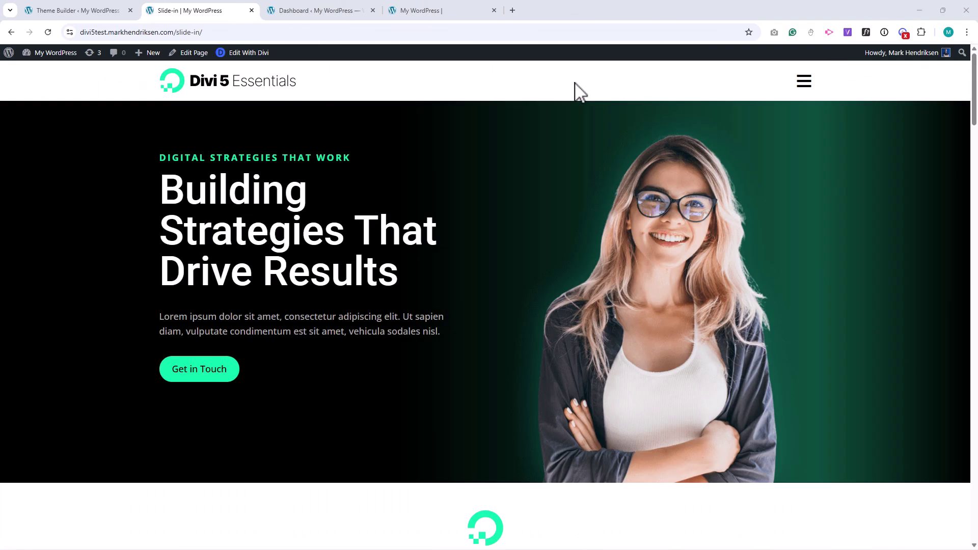
pyautogui.click(802, 83)
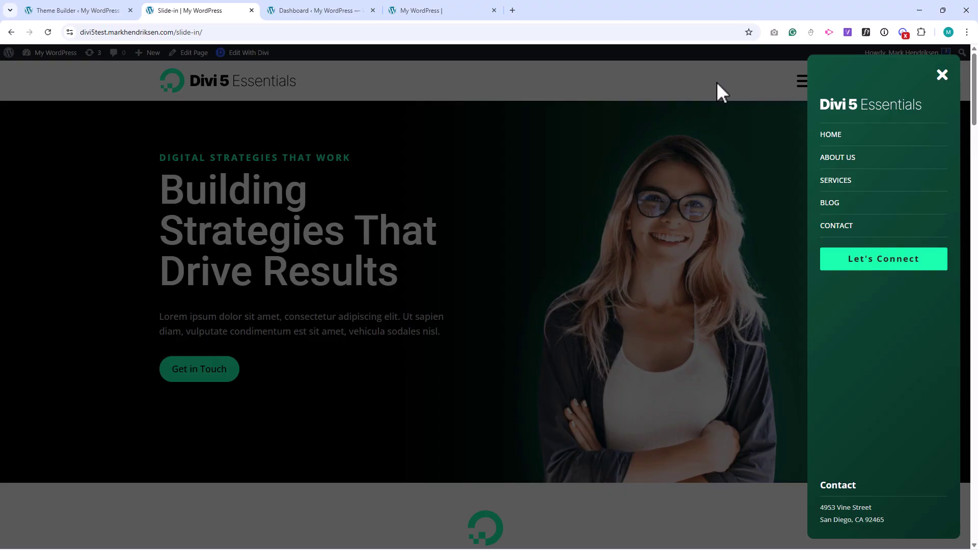
# Add a new page titled 'Slide-in' and publish it
pyautogui.click(317, 6)
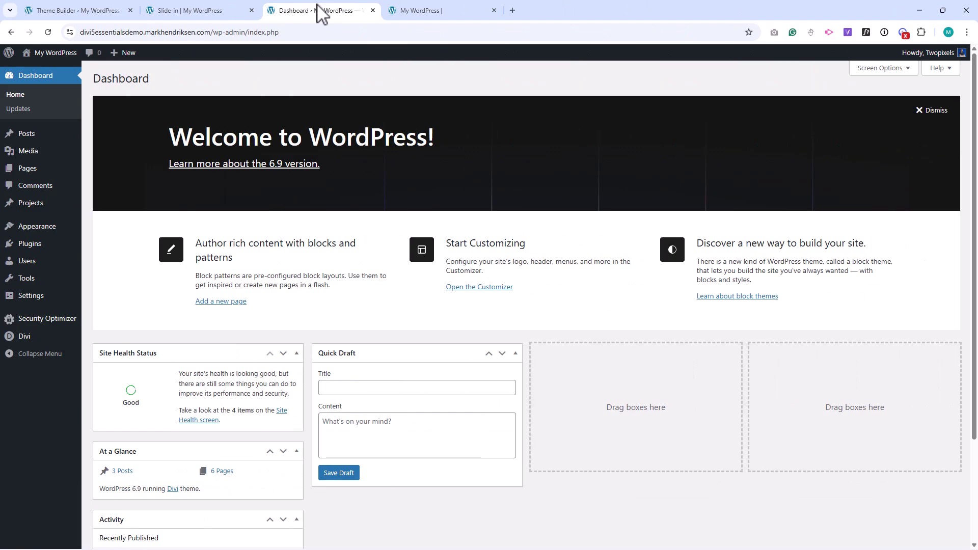
pyautogui.moveTo(40, 173)
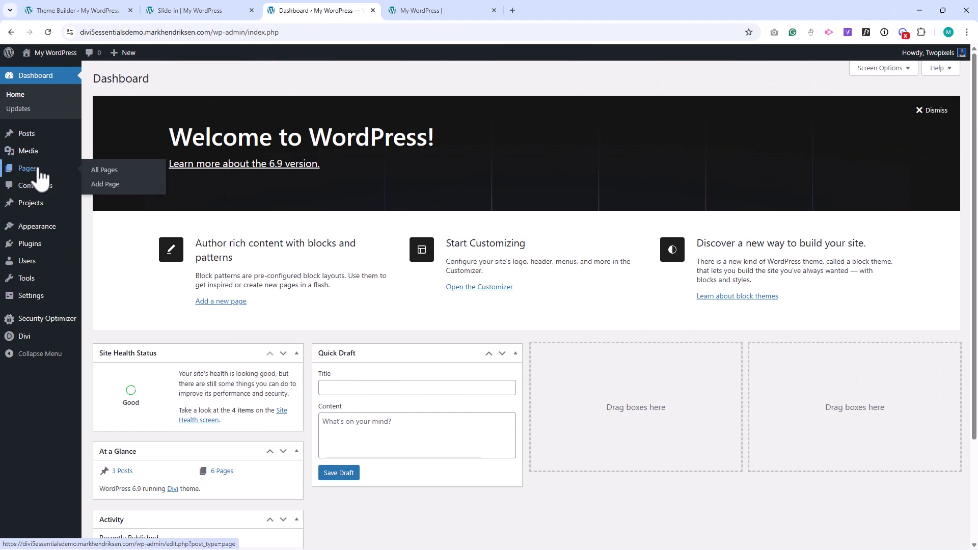
pyautogui.click(108, 187)
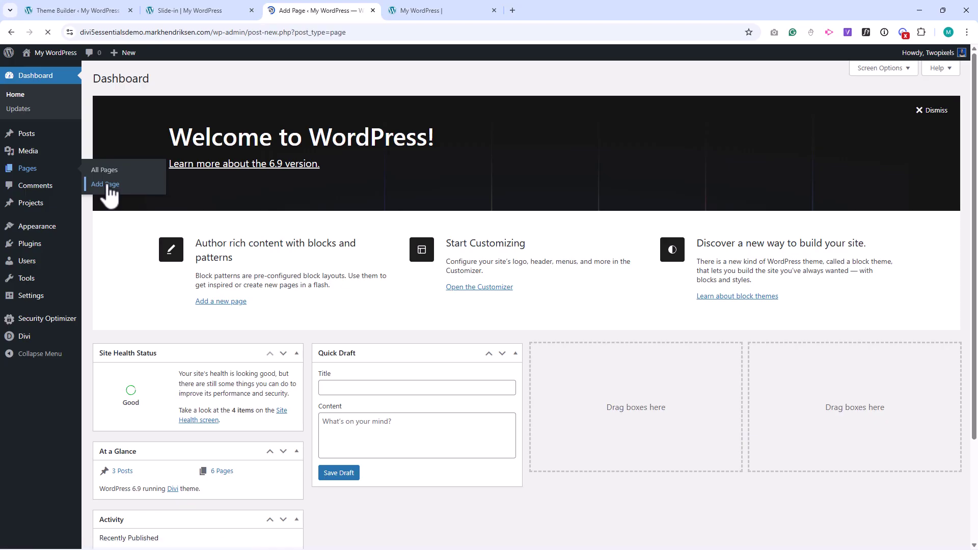
pyautogui.write('Slide-in')
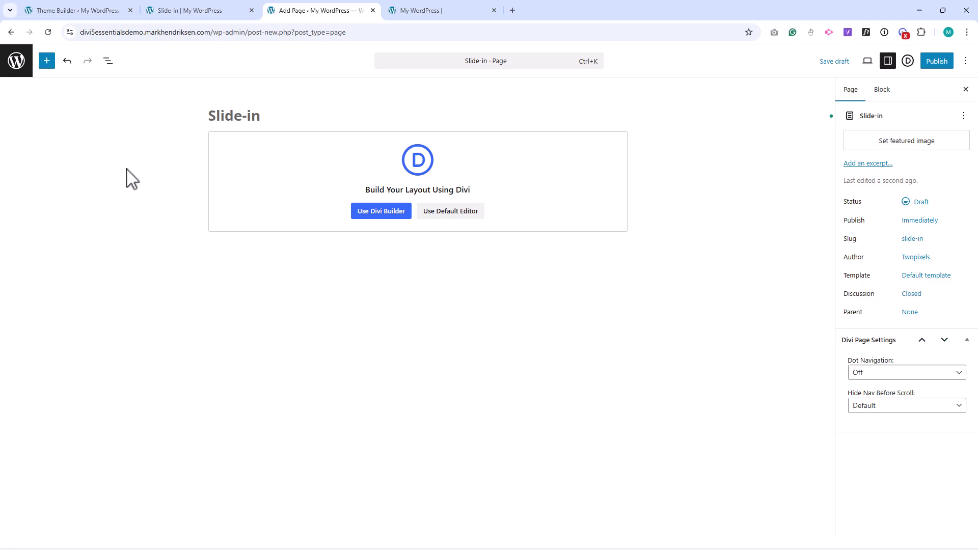
pyautogui.click(937, 62)
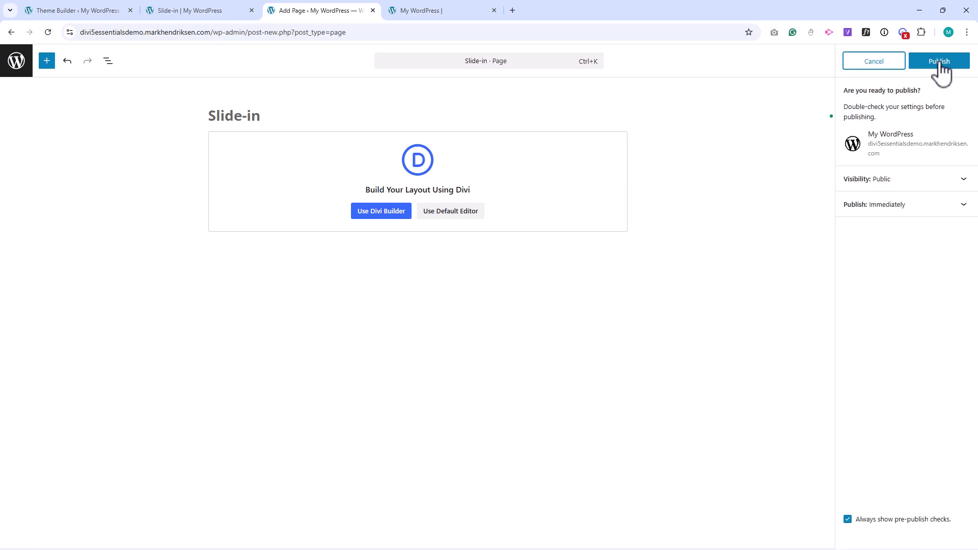
pyautogui.click(939, 63)
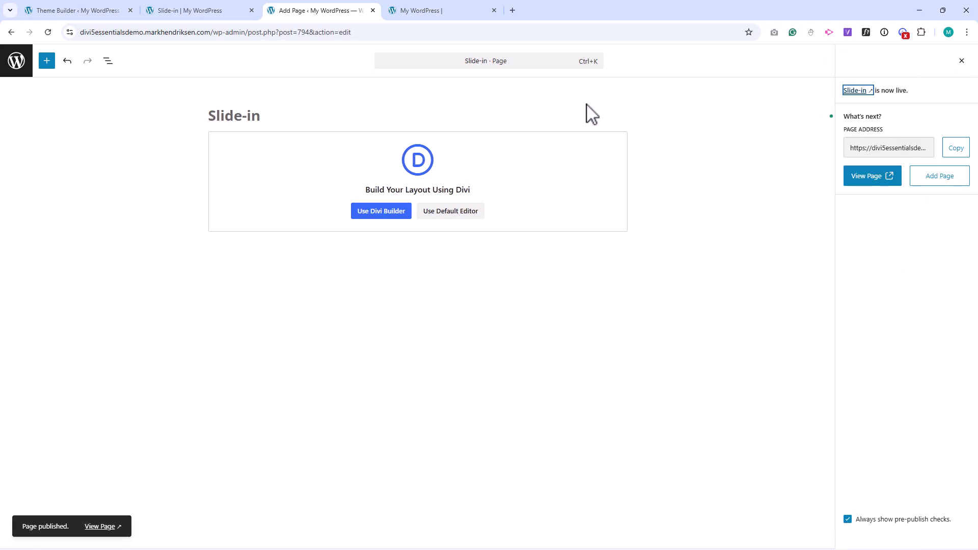
# Create a new Theme Builder template assigned to the Slide-in page
pyautogui.click(17, 71)
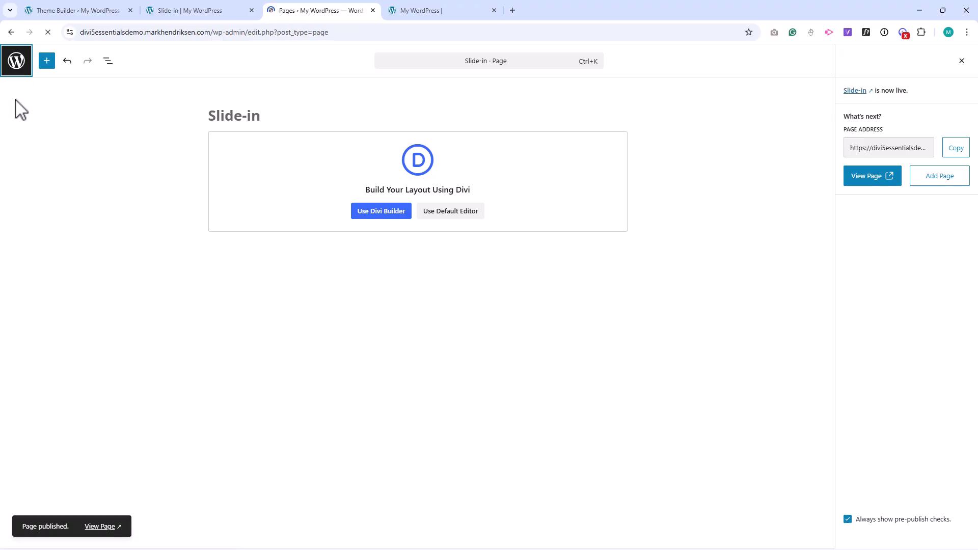
pyautogui.moveTo(24, 338)
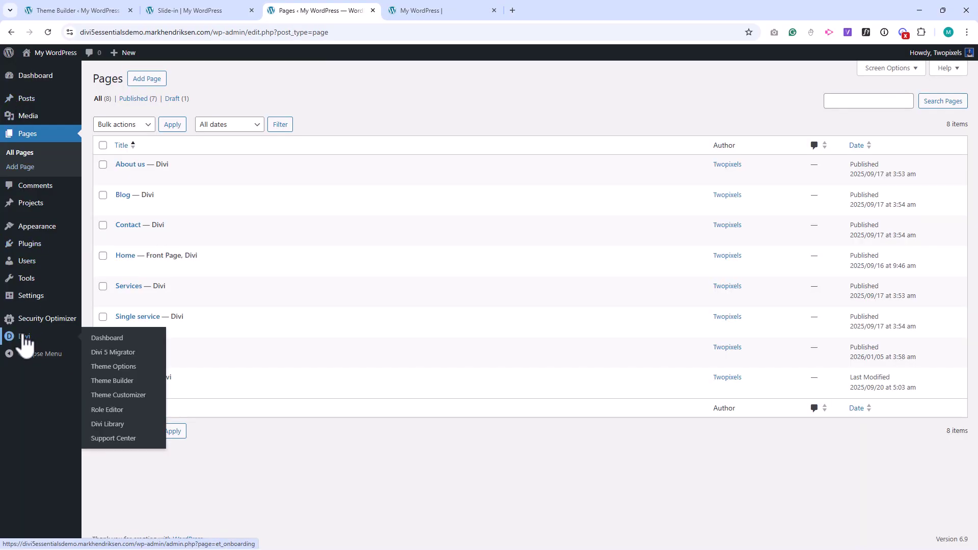
pyautogui.click(128, 382)
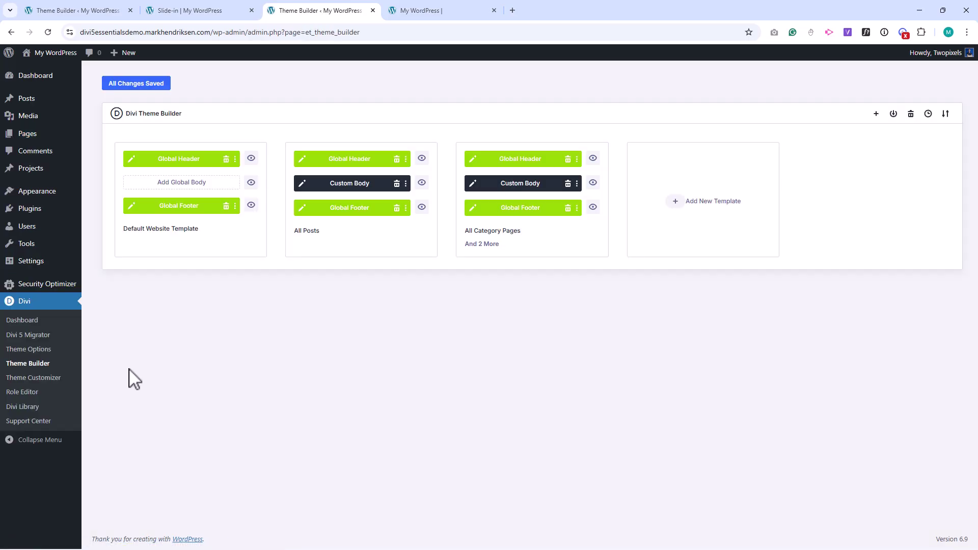
pyautogui.click(678, 205)
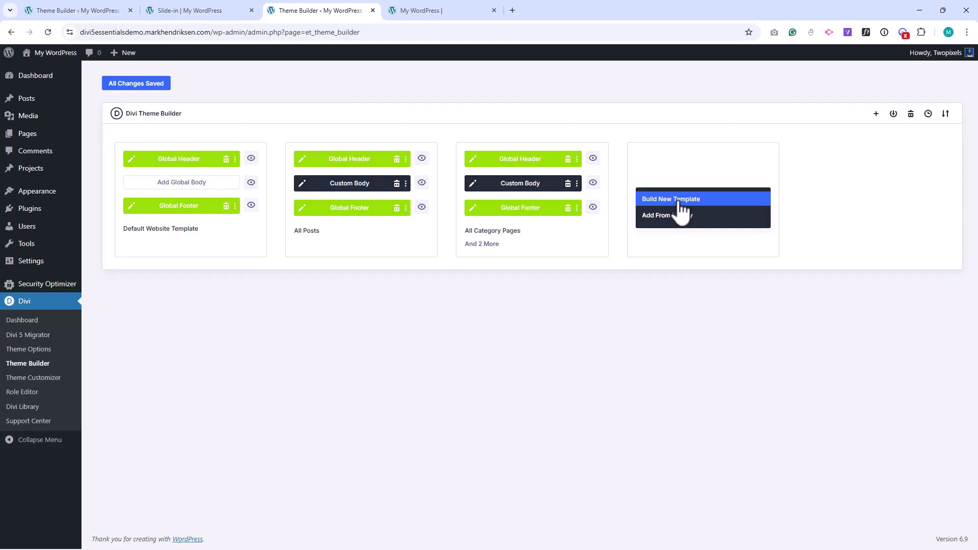
pyautogui.click(679, 200)
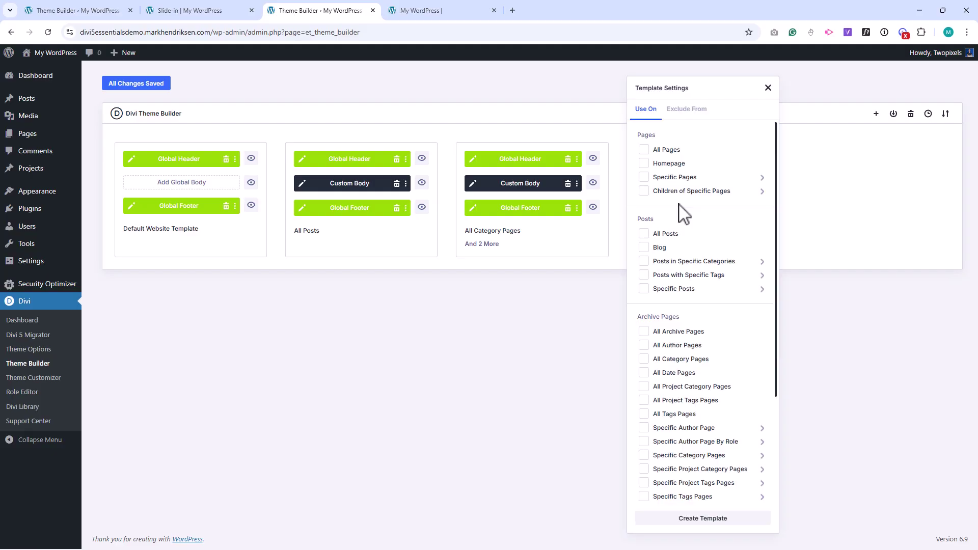
pyautogui.moveTo(680, 178)
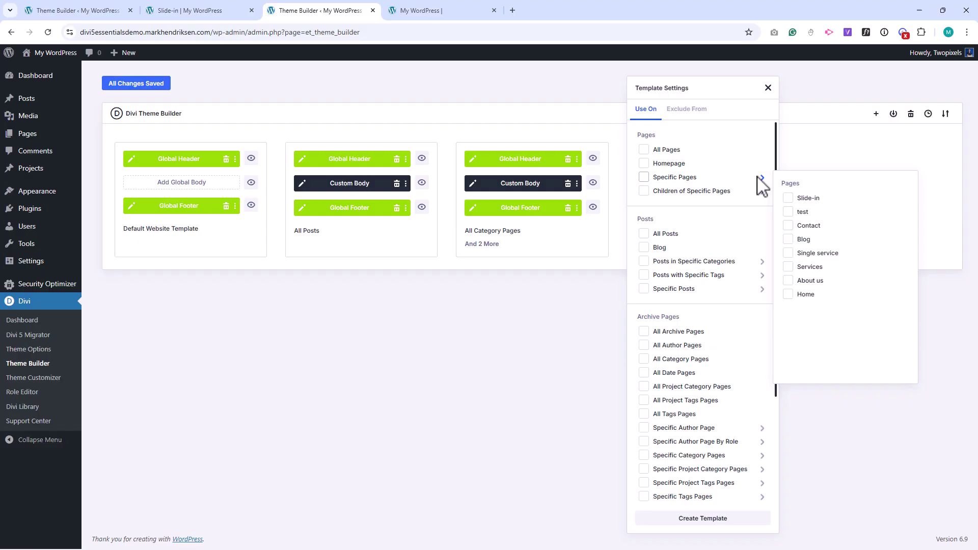
pyautogui.click(788, 198)
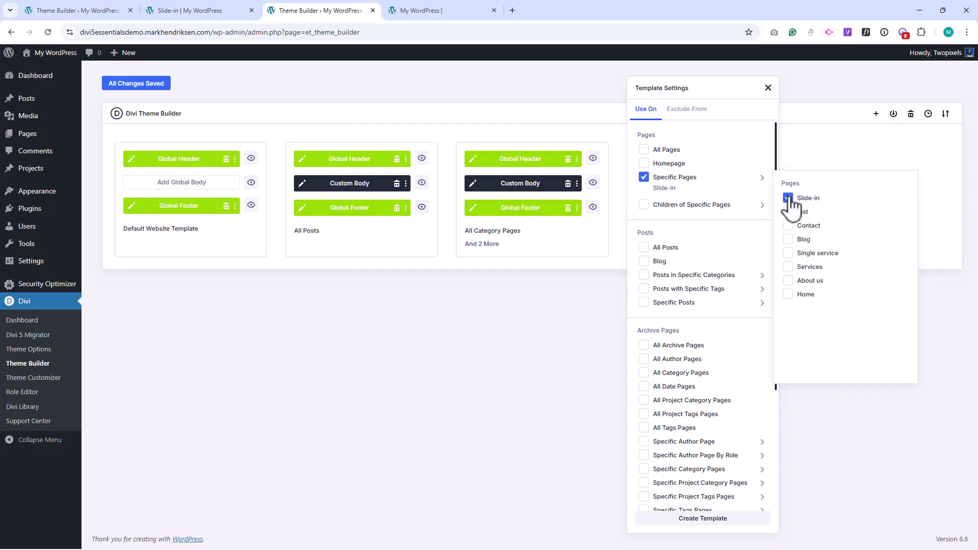
pyautogui.click(712, 519)
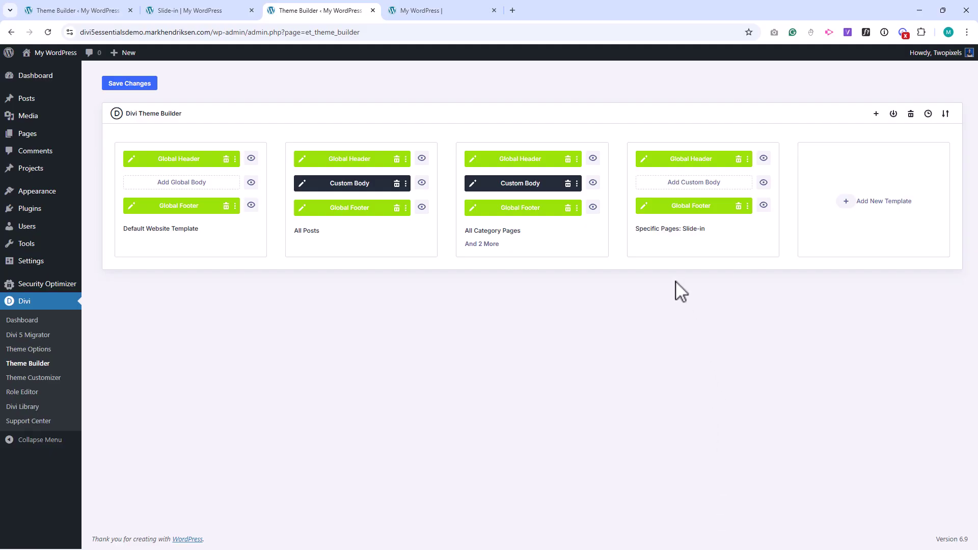
# Remove the template's Global Header and save the Theme Builder changes
pyautogui.moveTo(707, 202)
pyautogui.click(738, 159)
pyautogui.click(148, 83)
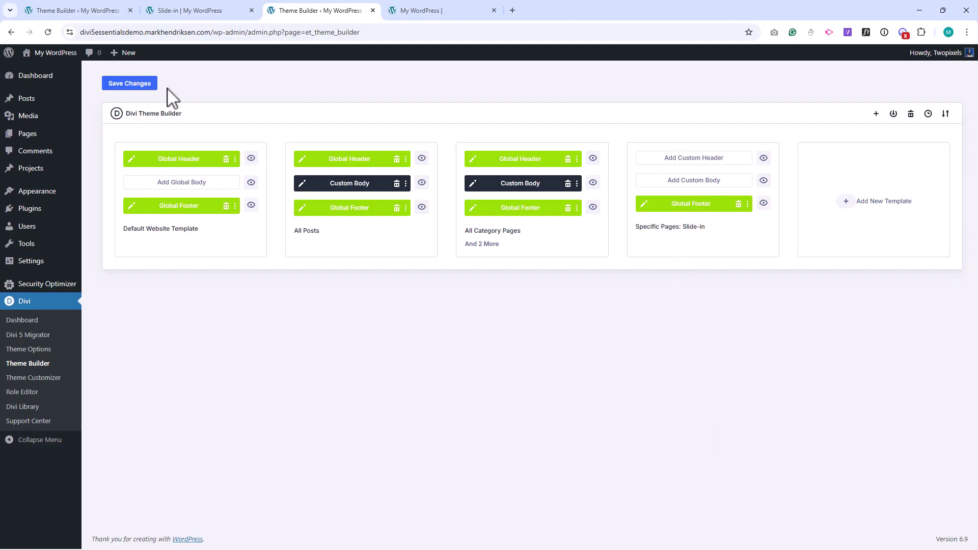
pyautogui.click(721, 161)
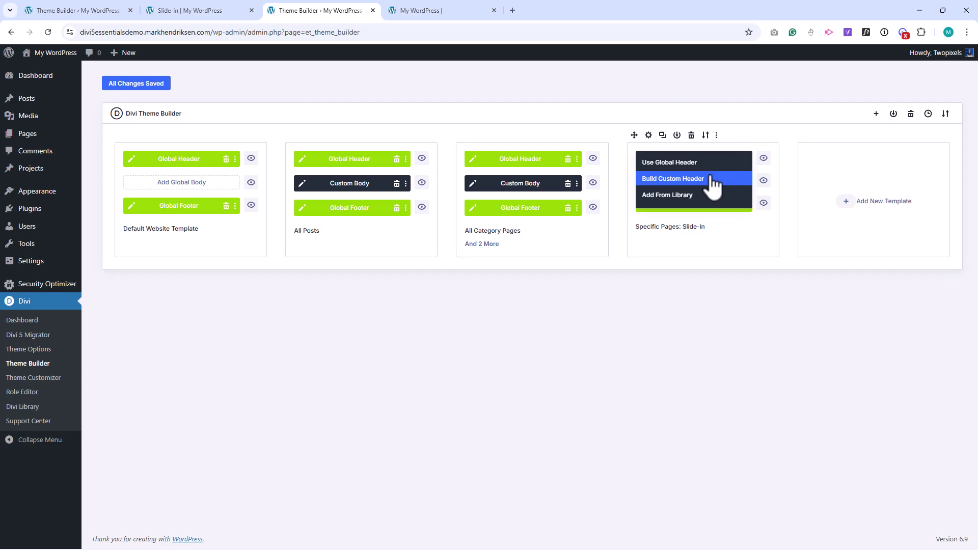
# Build a custom header from scratch with a one-column row holding an Image module
pyautogui.click(710, 180)
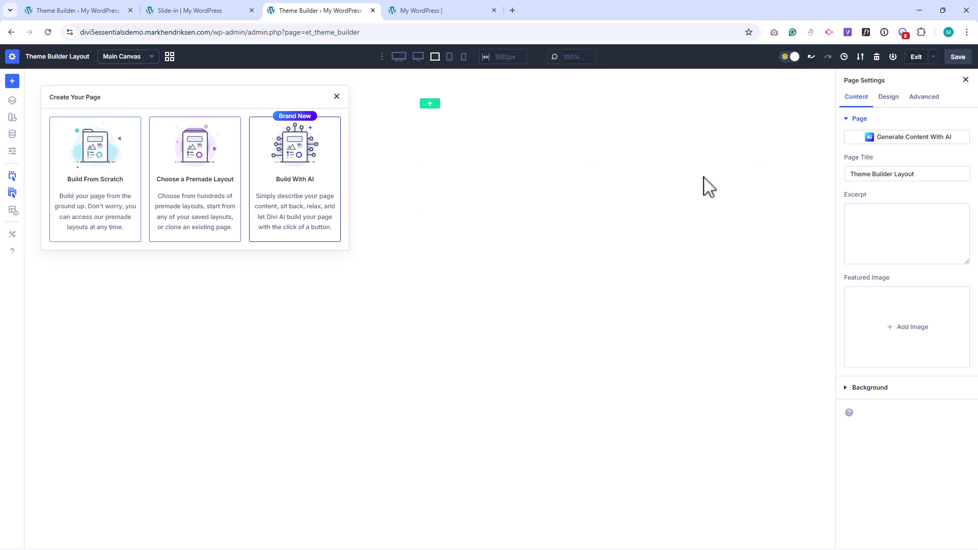
pyautogui.click(113, 182)
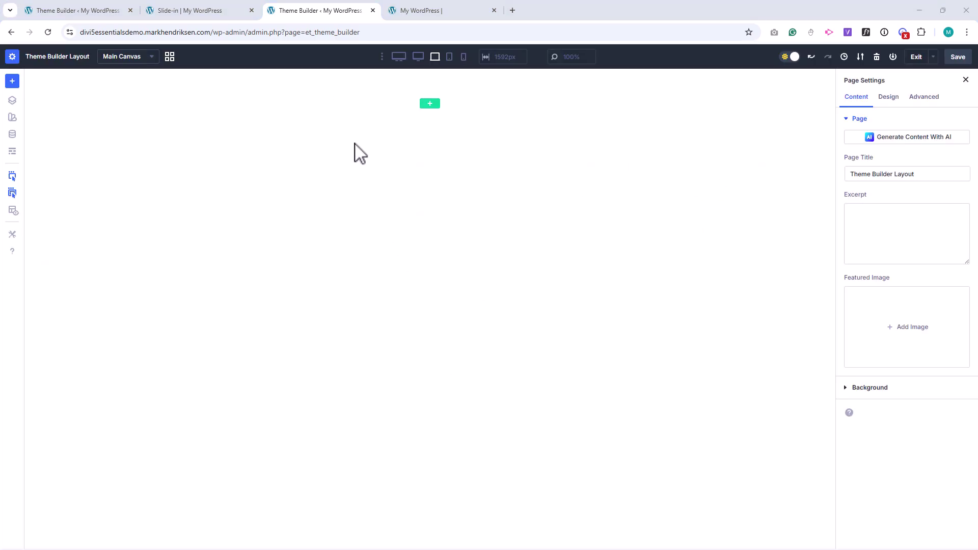
pyautogui.click(430, 104)
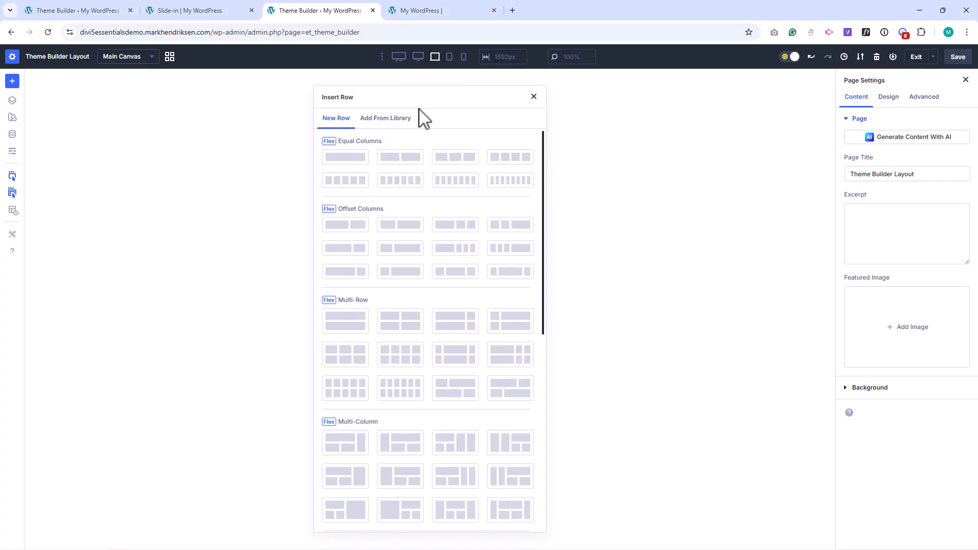
pyautogui.click(345, 157)
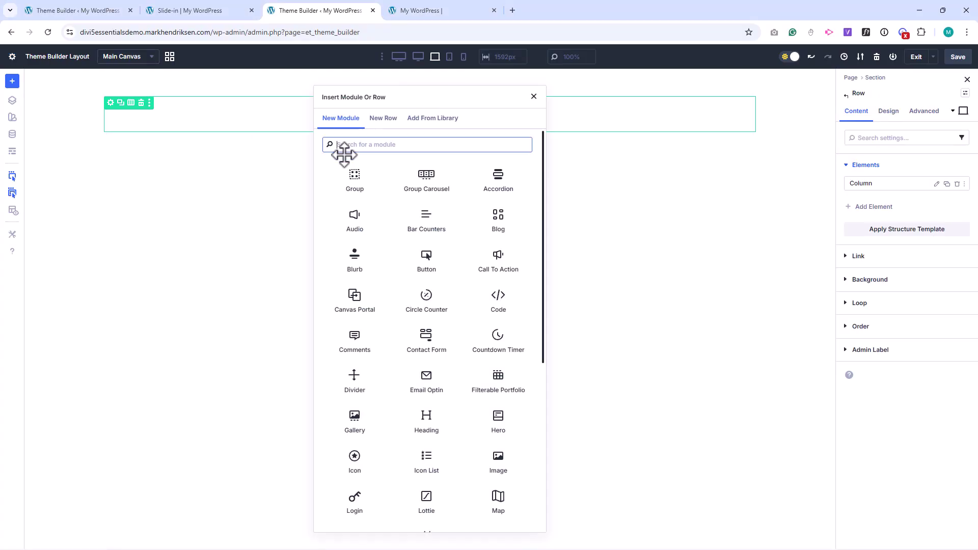
pyautogui.write('im')
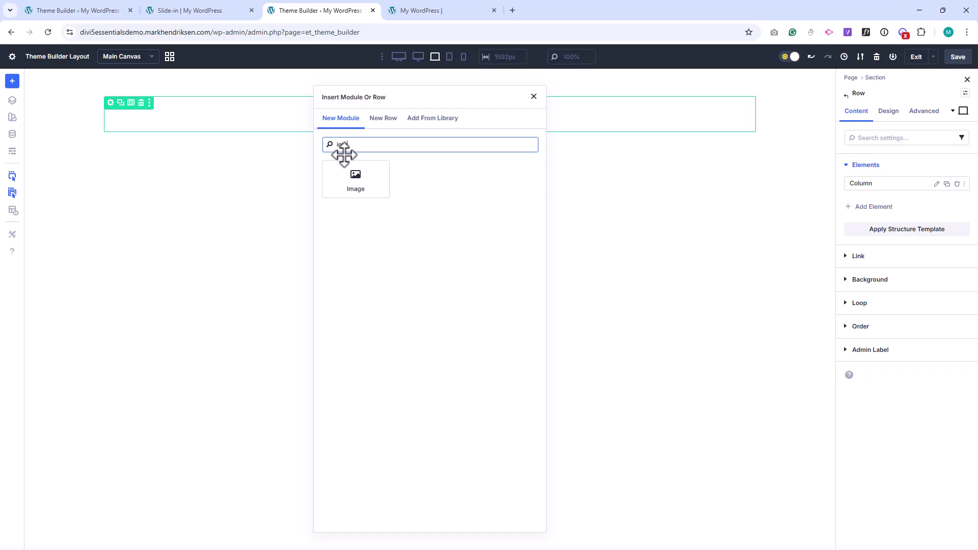
pyautogui.write('a')
pyautogui.click(353, 181)
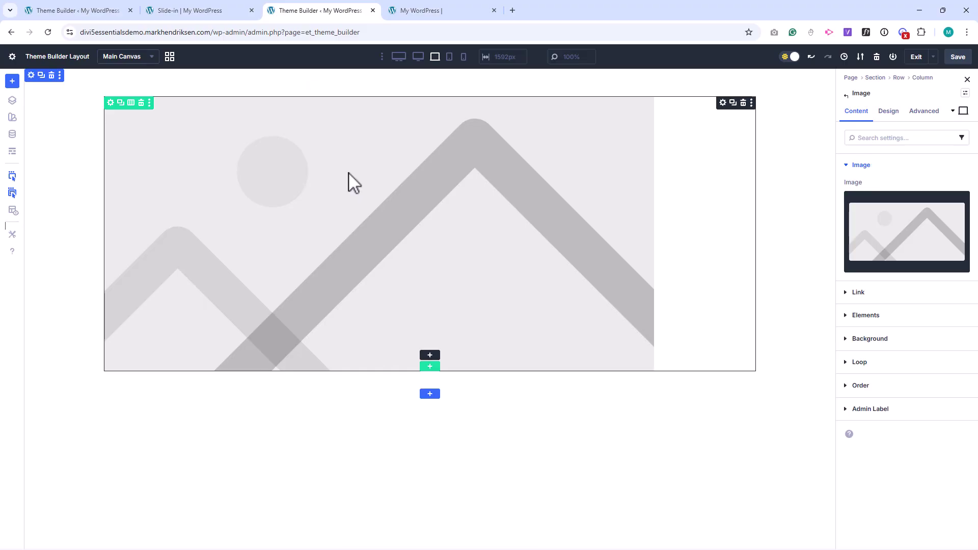
# Set the image to logo-green.png and bring up its link URL field
pyautogui.click(891, 231)
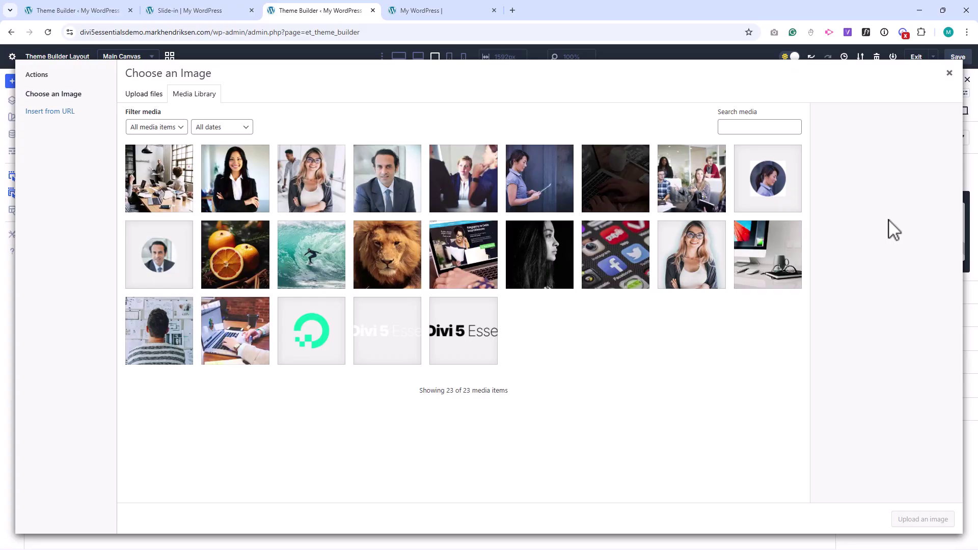
pyautogui.click(475, 325)
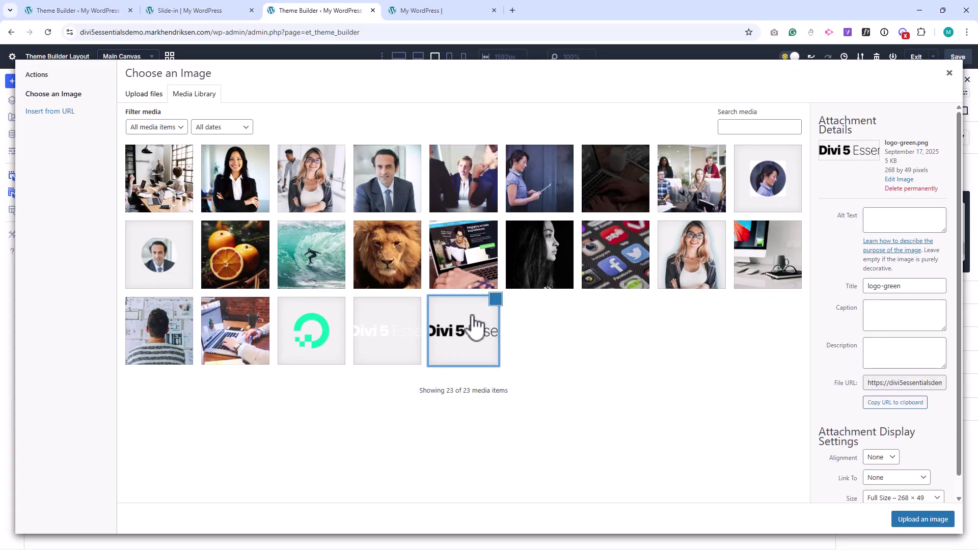
pyautogui.click(905, 523)
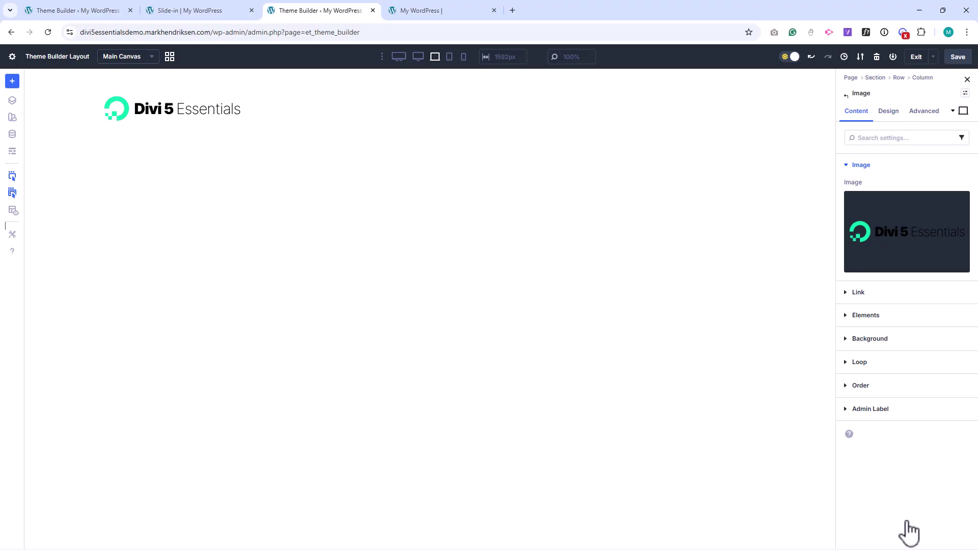
pyautogui.click(861, 293)
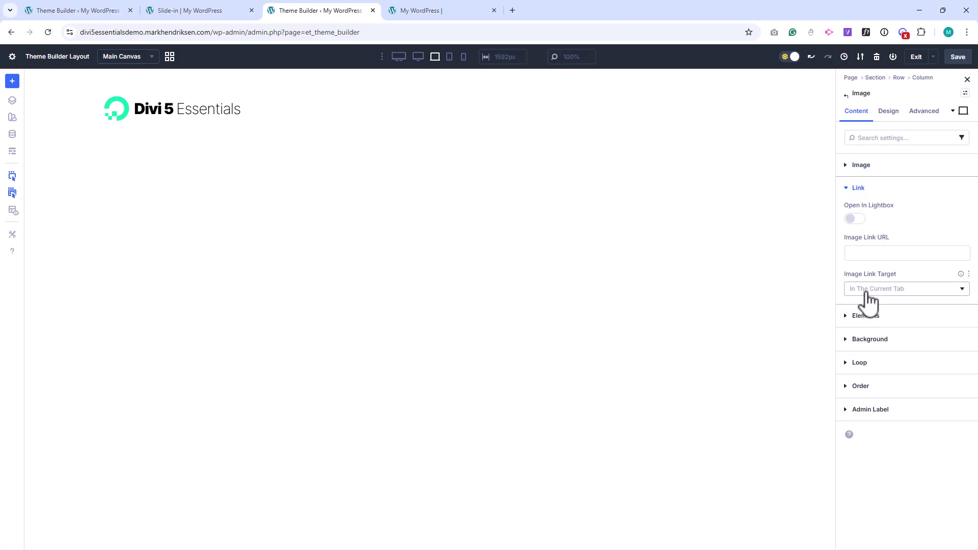
pyautogui.click(856, 252)
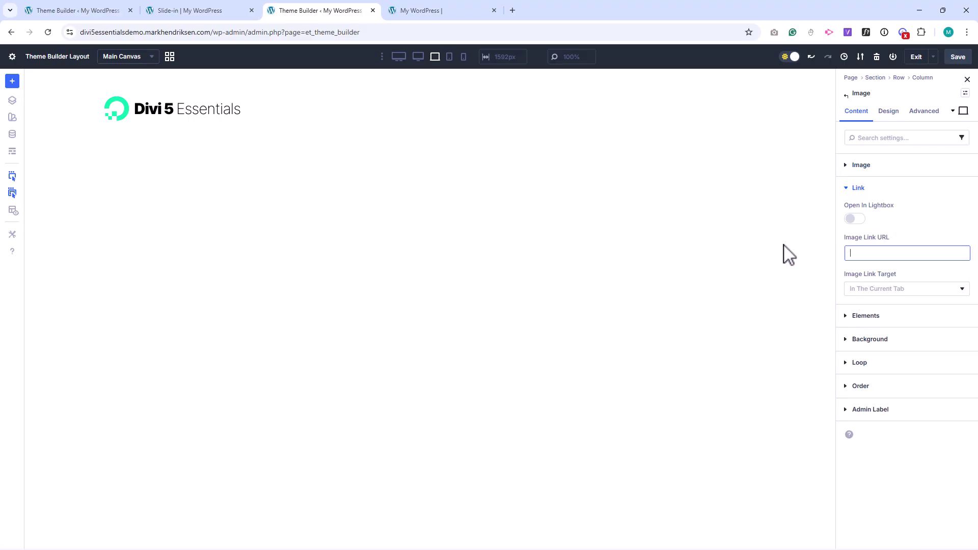
# Link the logo to '/' and add a hamburger Icon module beneath it
pyautogui.write('/')
pyautogui.click(754, 103)
pyautogui.write('ic')
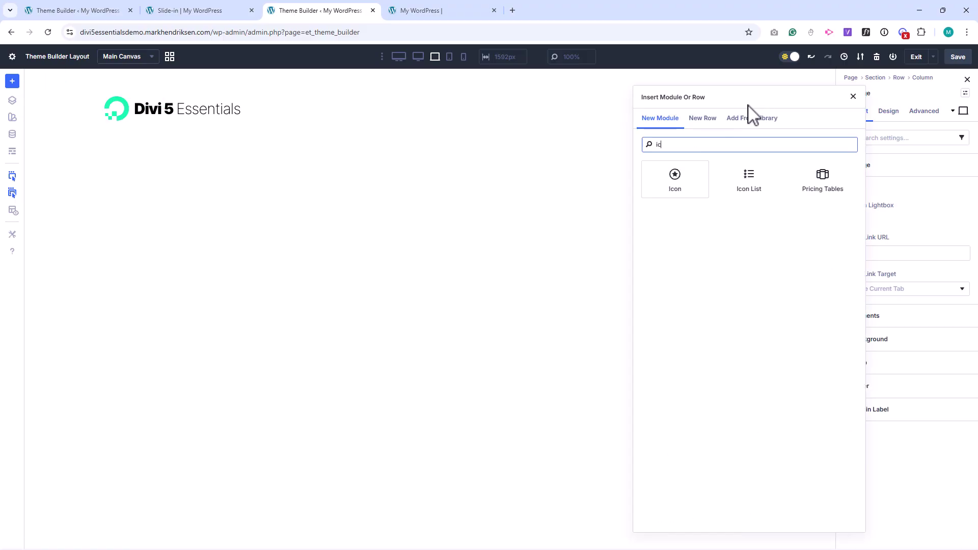
pyautogui.click(674, 175)
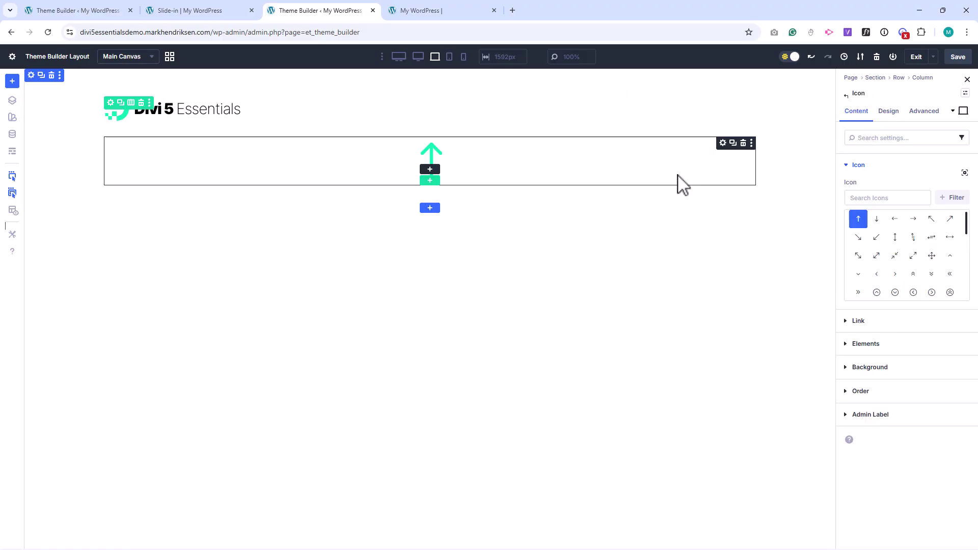
pyautogui.click(861, 199)
pyautogui.write('hamb')
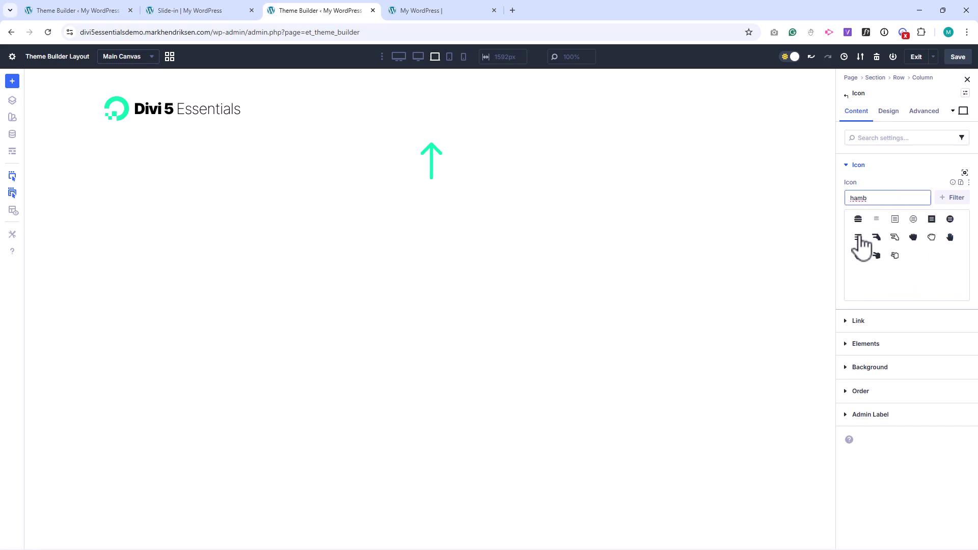
pyautogui.click(858, 238)
# Style the hamburger icon black (000000) at 32px size
pyautogui.click(888, 111)
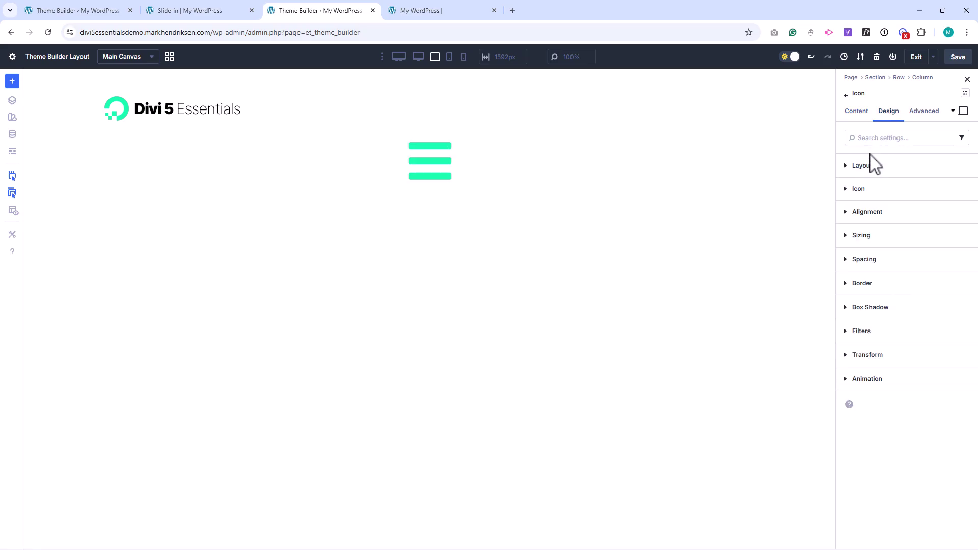
pyautogui.click(861, 190)
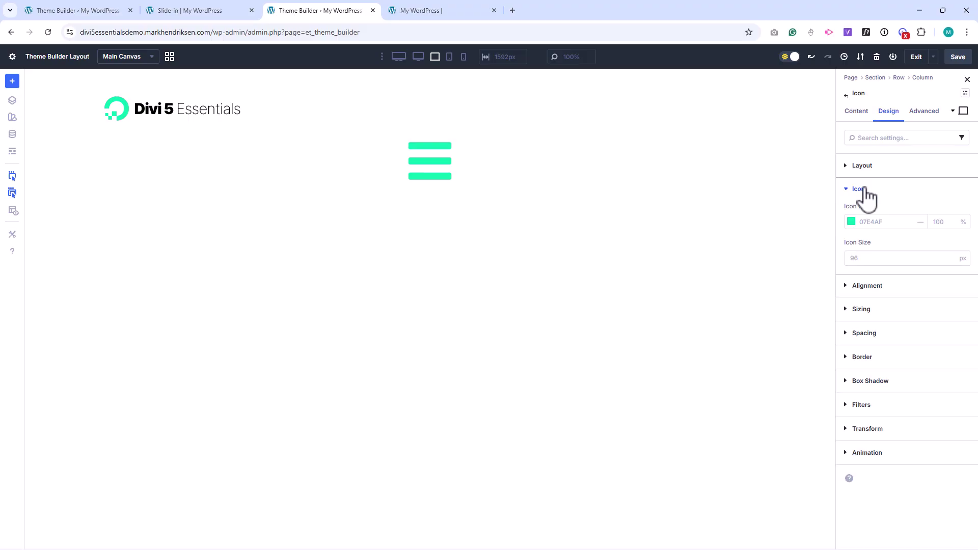
pyautogui.click(851, 222)
pyautogui.moveTo(768, 306); pyautogui.dragTo(758, 324)
pyautogui.click(831, 226)
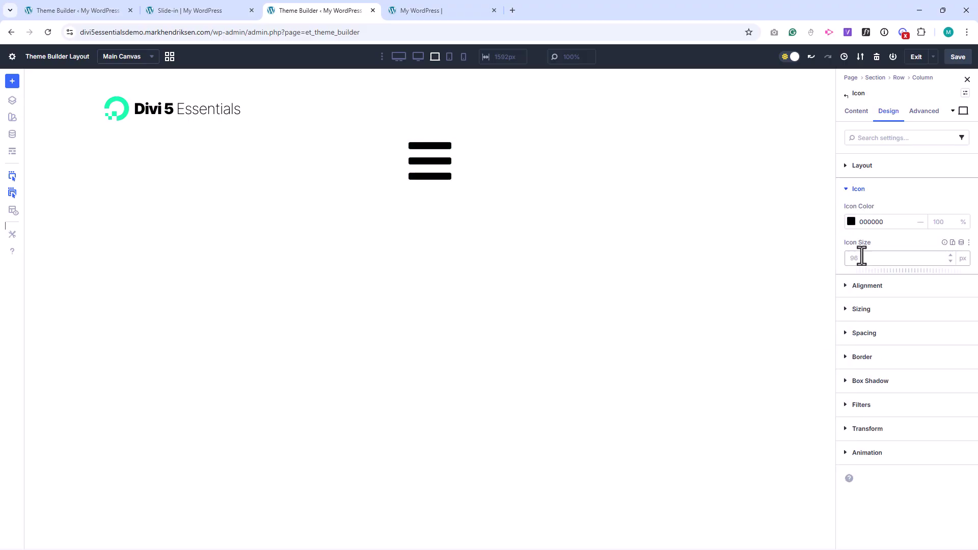
pyautogui.click(862, 257)
pyautogui.write('32')
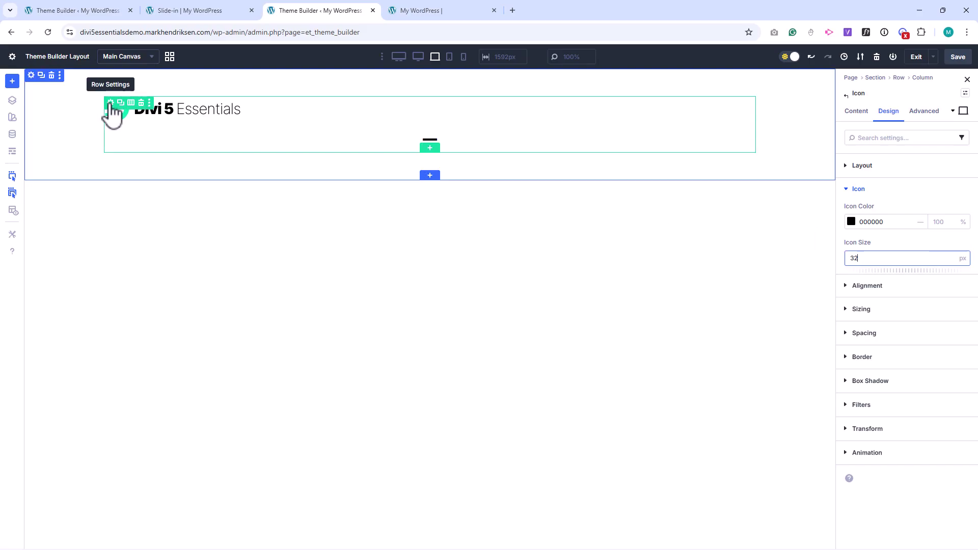
# Lay out the column as a row with Space Between and items centred vertically
pyautogui.click(110, 103)
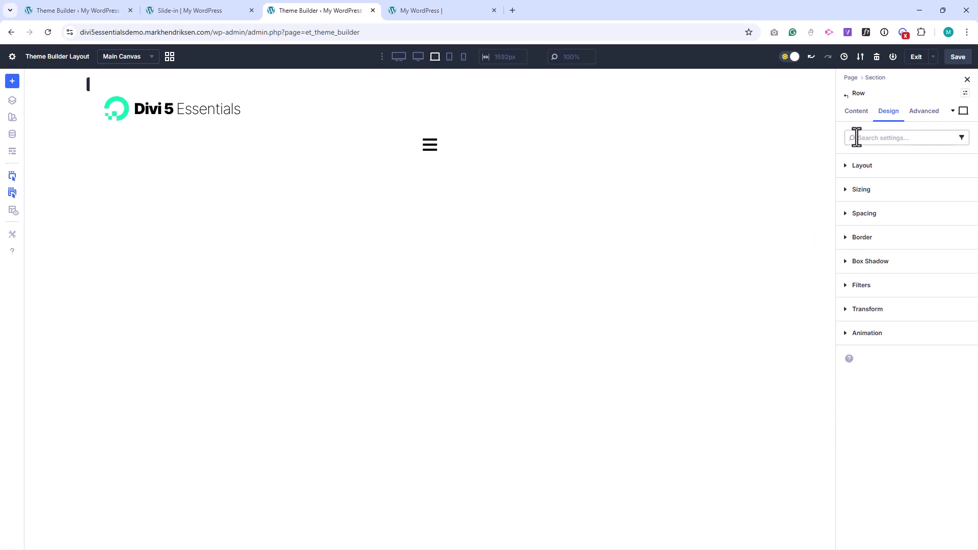
pyautogui.click(865, 113)
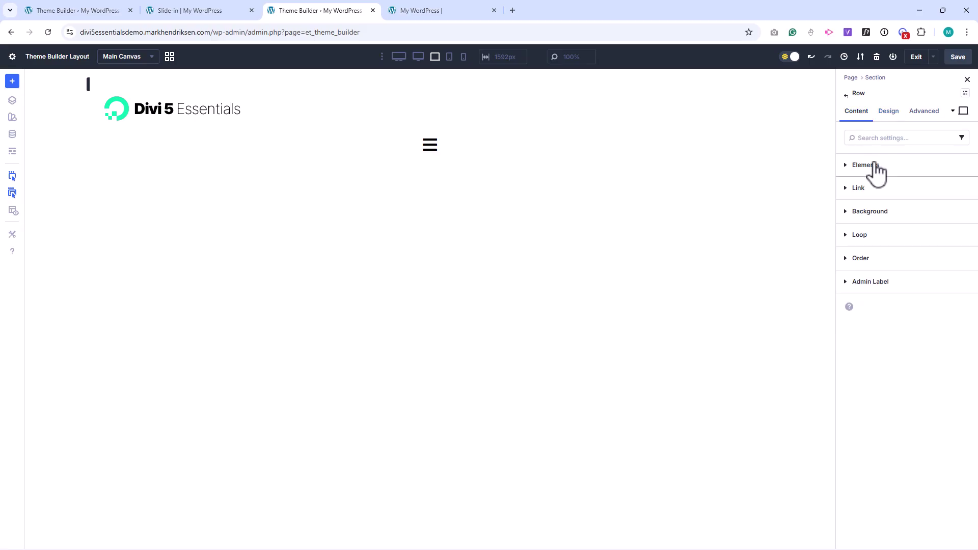
pyautogui.click(869, 165)
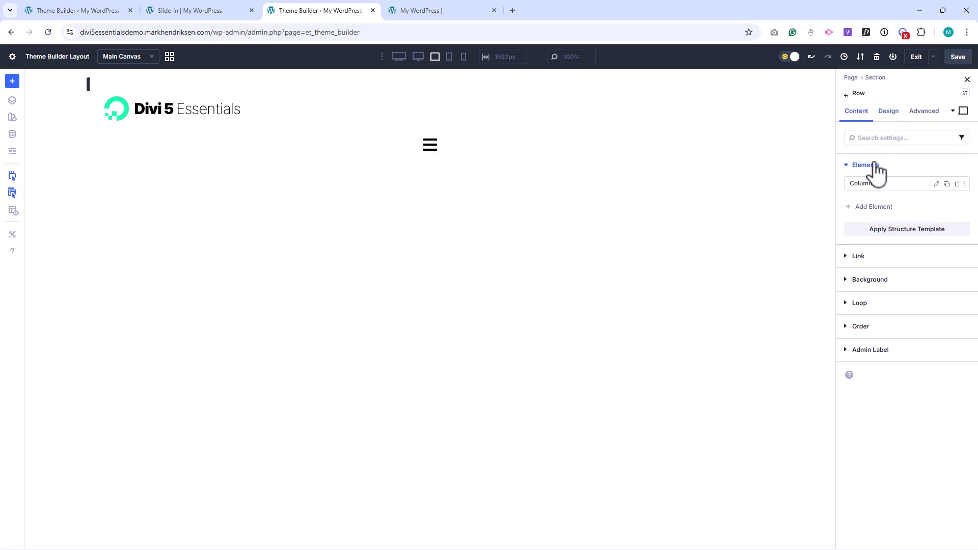
pyautogui.click(936, 183)
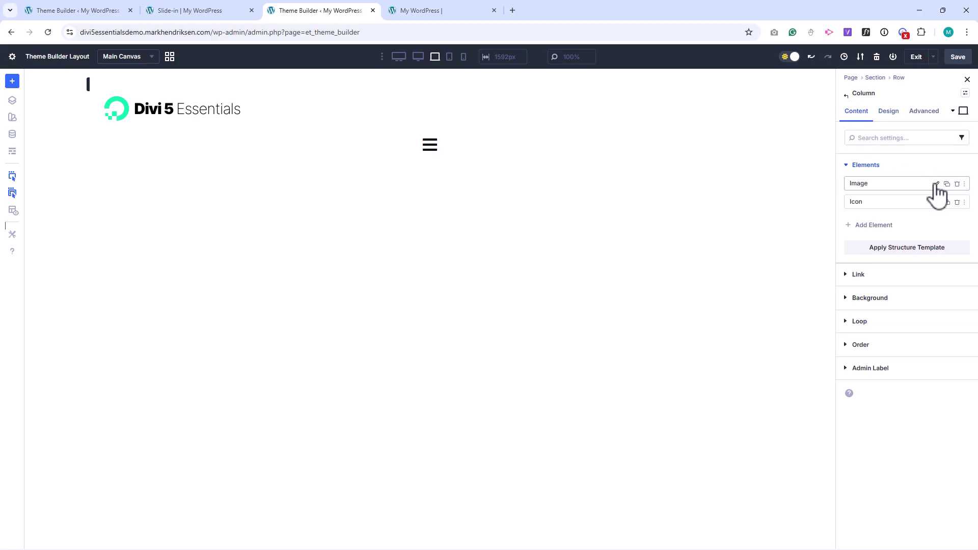
pyautogui.click(888, 112)
pyautogui.click(879, 165)
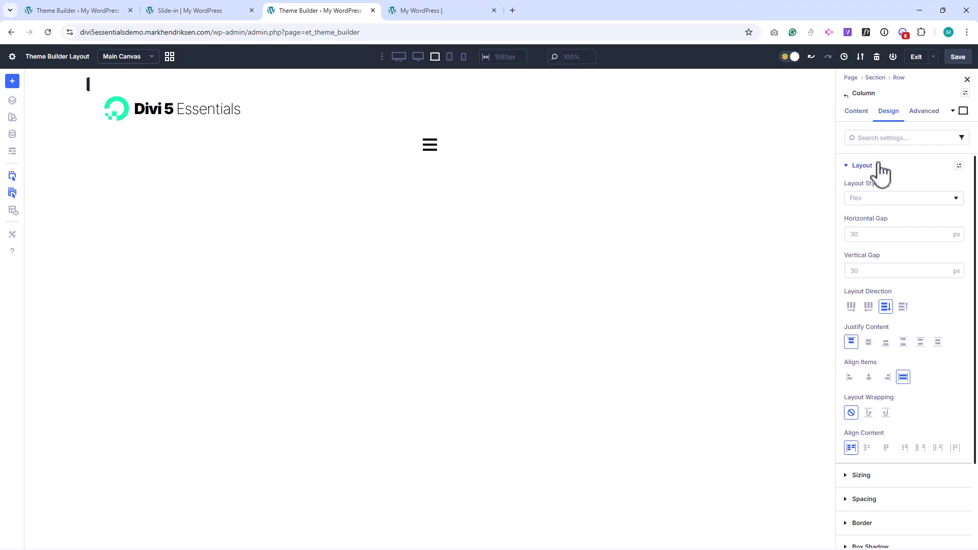
pyautogui.click(850, 306)
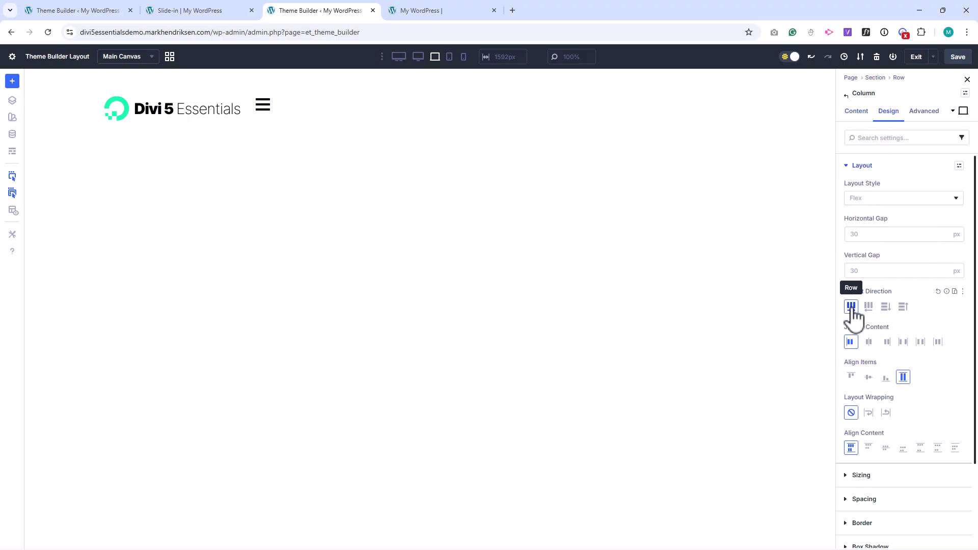
pyautogui.click(902, 342)
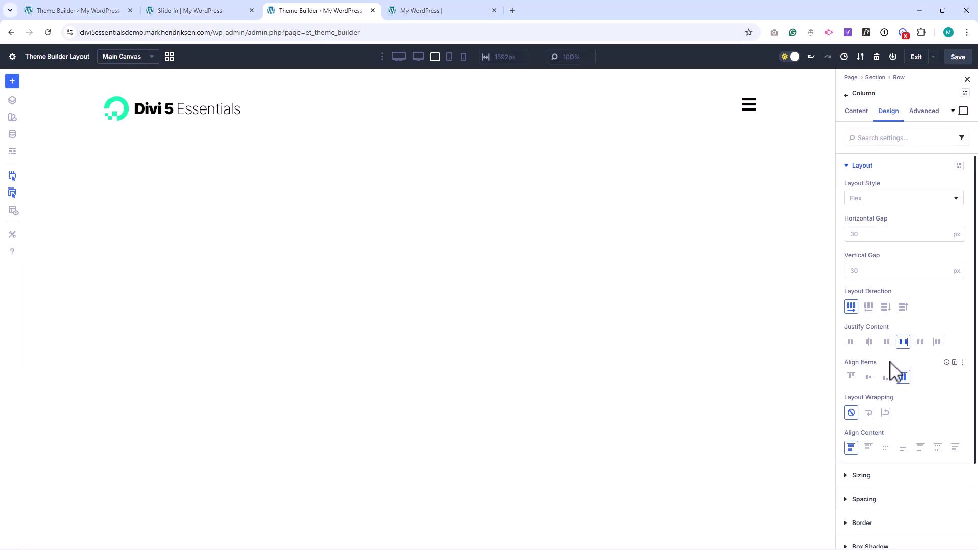
pyautogui.click(869, 378)
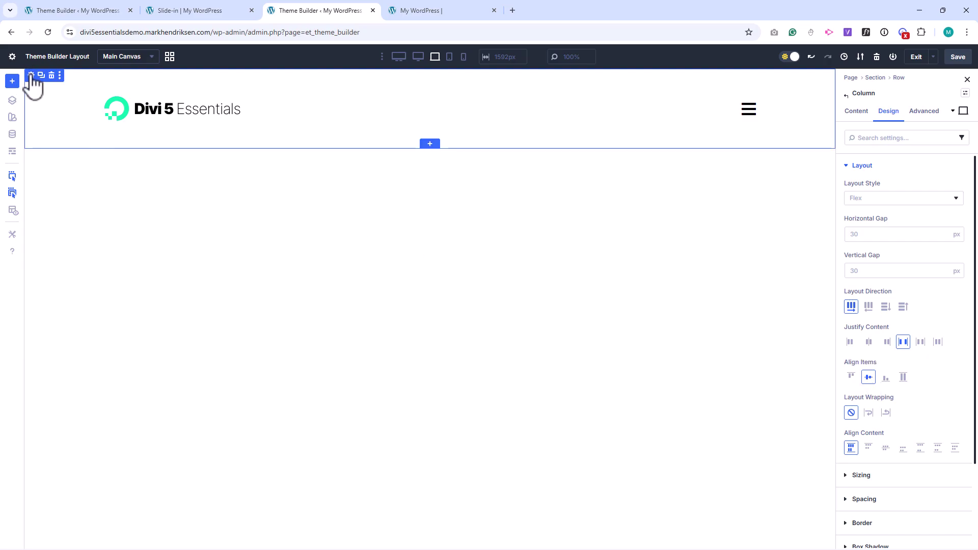
# Give the header section 15px padding on top and bottom
pyautogui.click(32, 76)
pyautogui.click(862, 165)
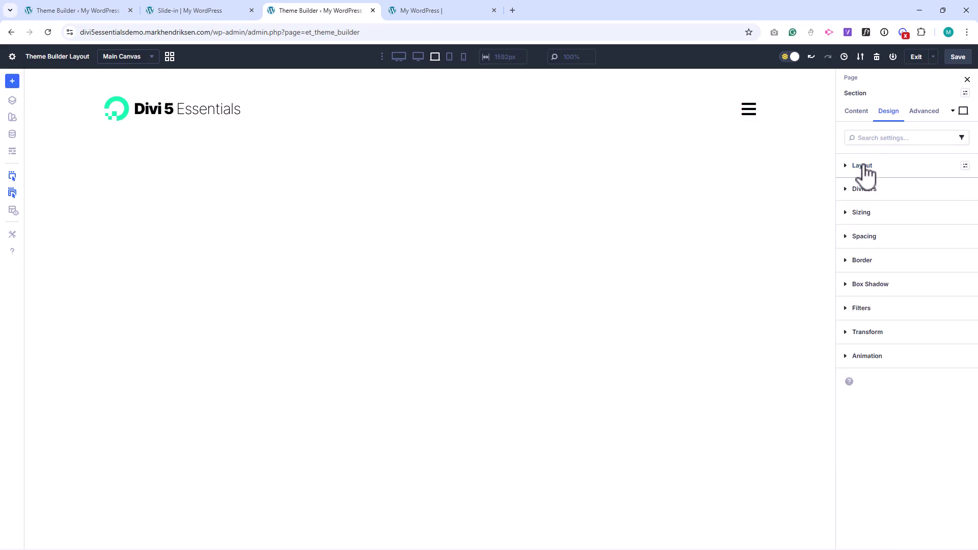
pyautogui.click(873, 237)
pyautogui.click(850, 346)
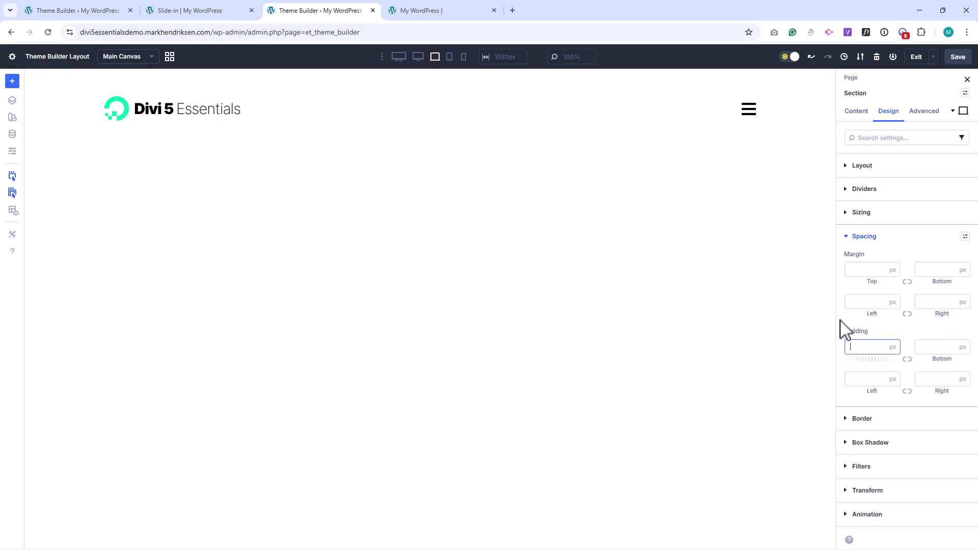
pyautogui.write('15')
pyautogui.click(906, 359)
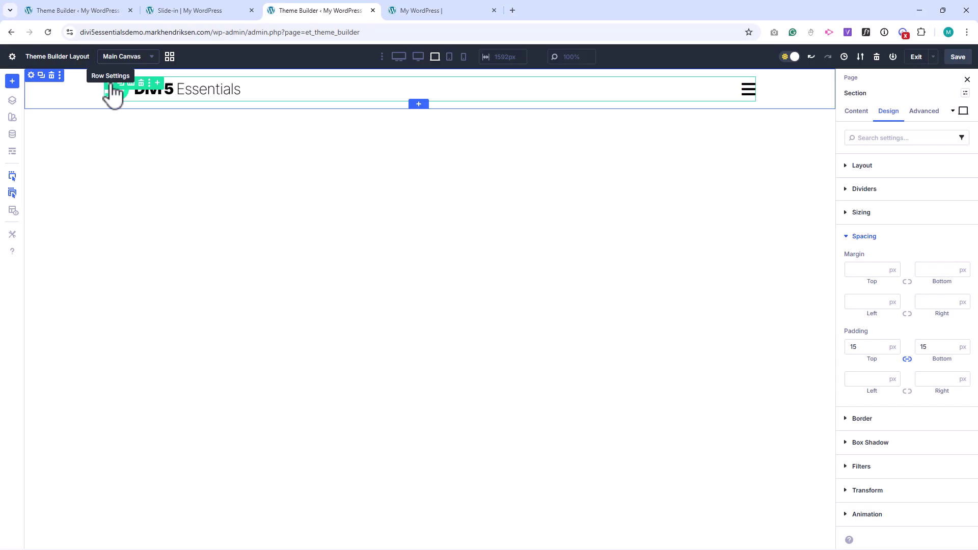
pyautogui.click(111, 84)
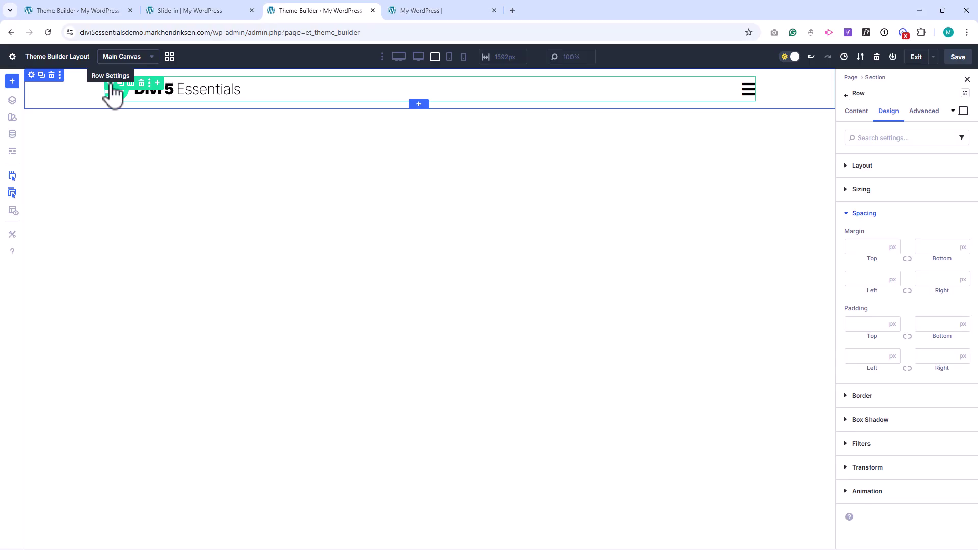
pyautogui.click(868, 191)
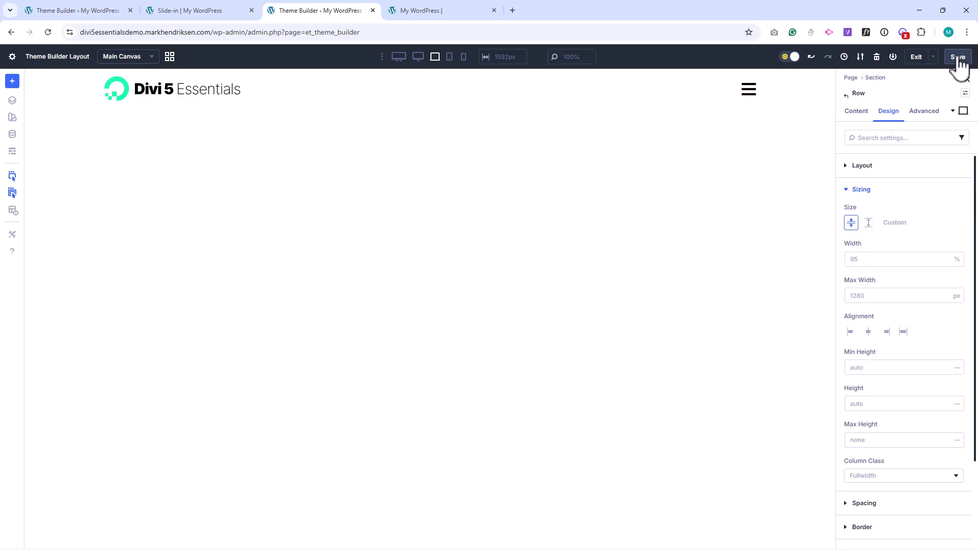
# Save the Theme Builder header and load the /slide-in/ page on the site
pyautogui.click(916, 60)
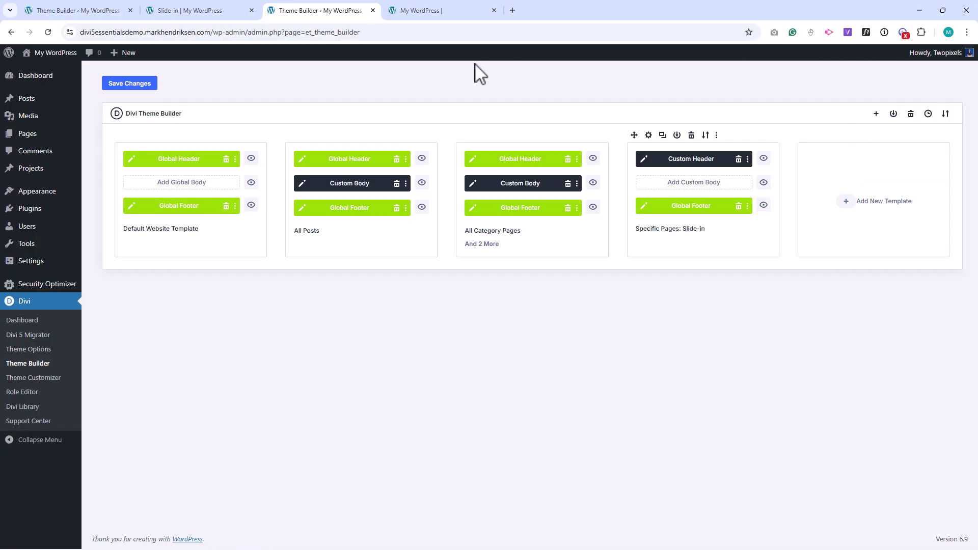
pyautogui.click(128, 85)
pyautogui.click(426, 10)
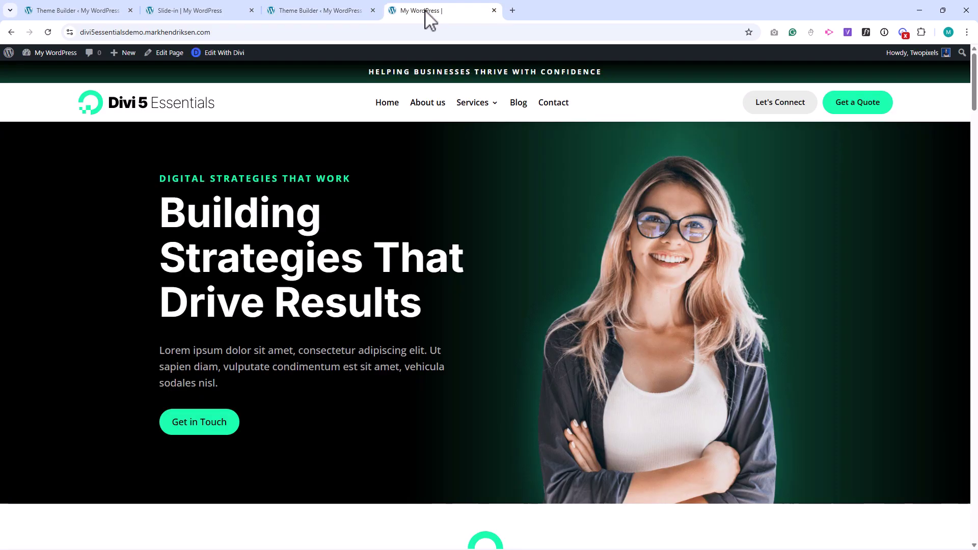
pyautogui.write('-')
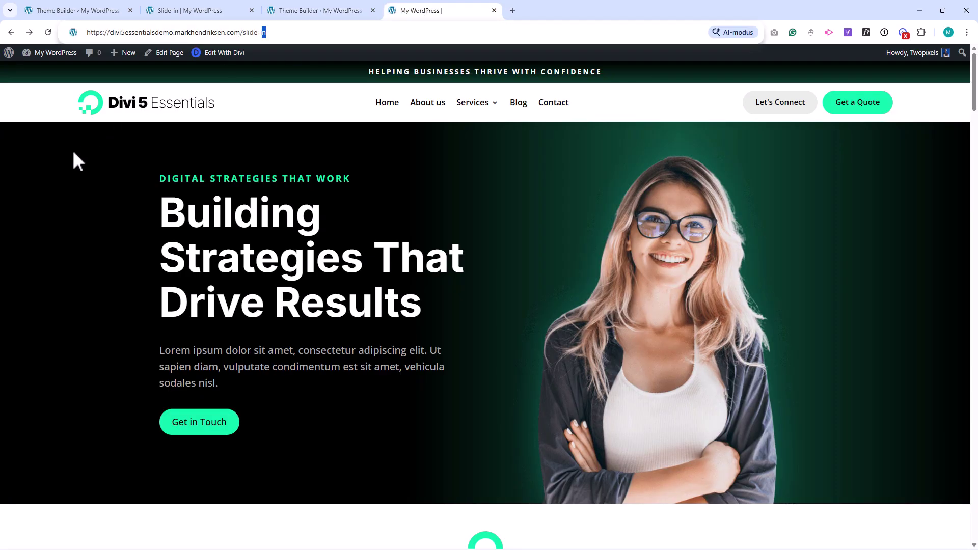
pyautogui.press('Return')
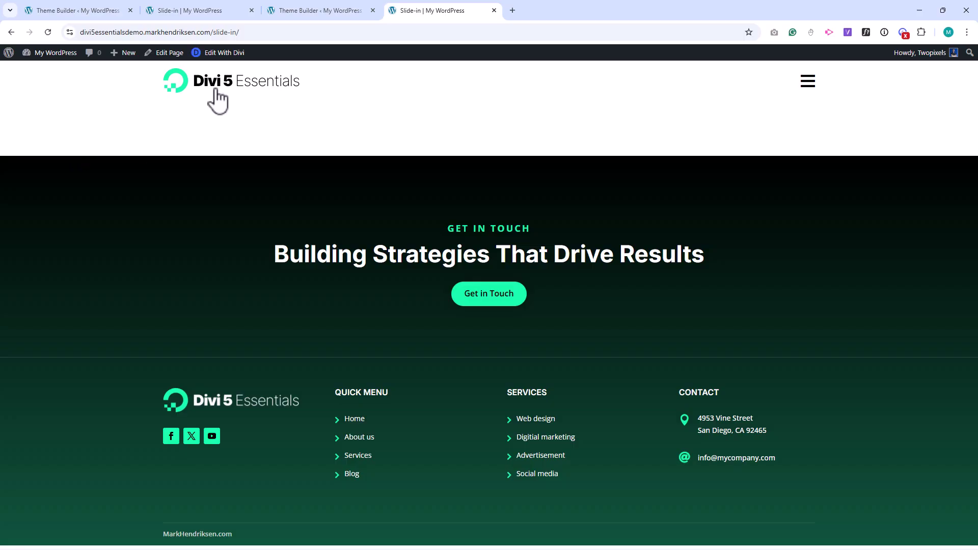
# Load the saved 'home essentials' layout into the Slide-in page in Divi and save
pyautogui.click(220, 53)
pyautogui.click(192, 149)
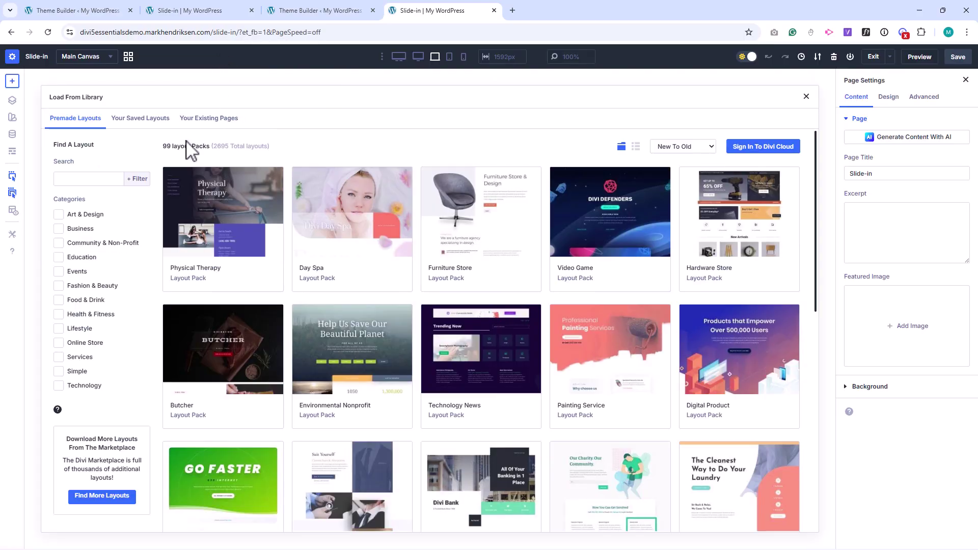
pyautogui.click(157, 122)
pyautogui.click(211, 204)
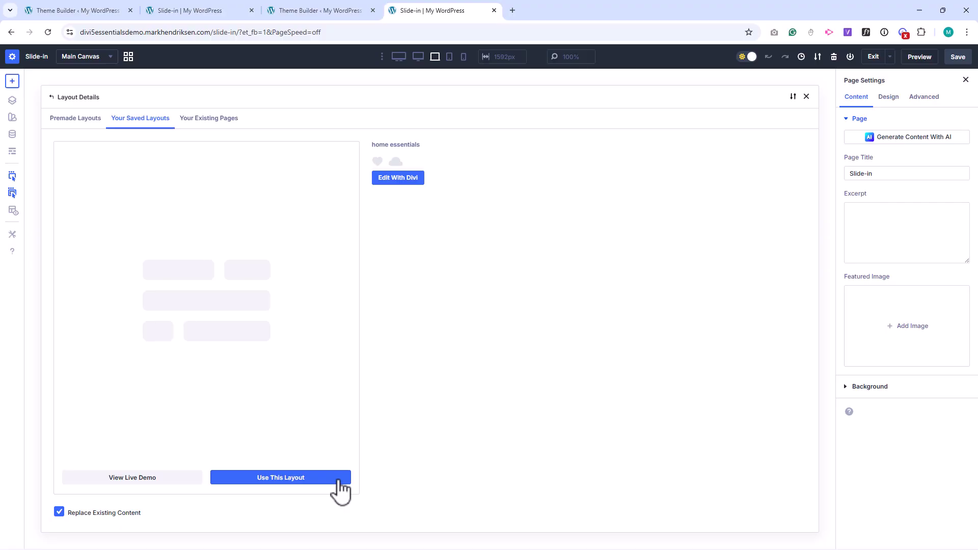
pyautogui.click(333, 479)
pyautogui.click(958, 59)
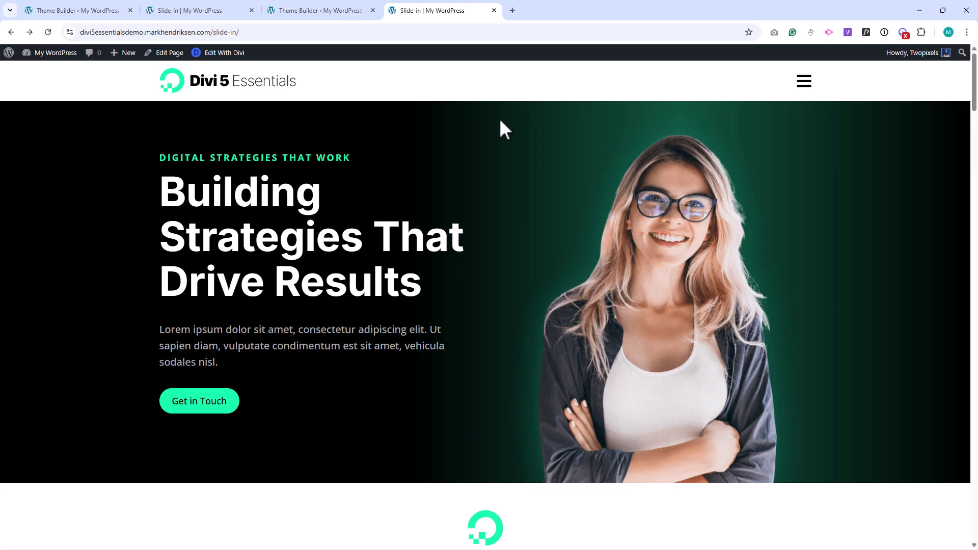
# Edit the Slide-in template's custom header and create a new canvas named Slide-in
pyautogui.click(337, 11)
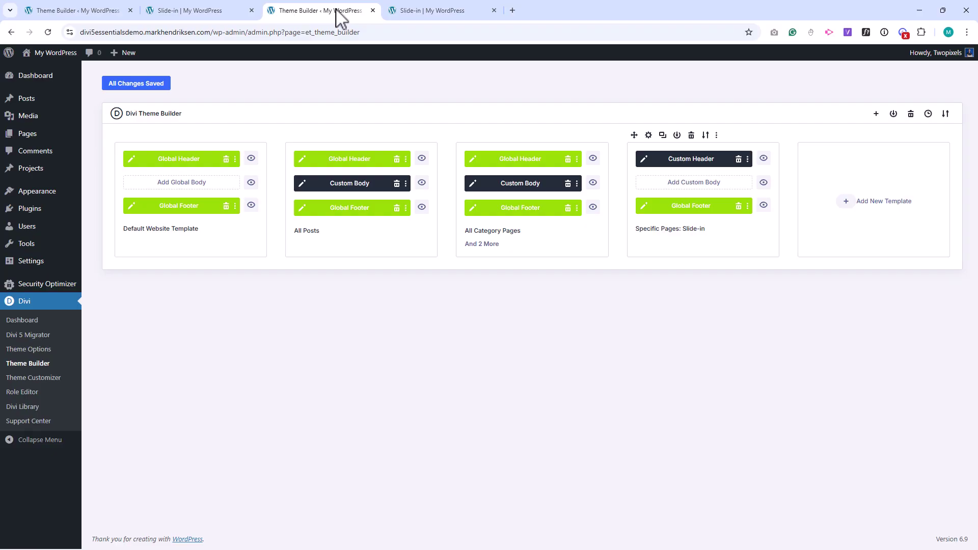
pyautogui.click(644, 160)
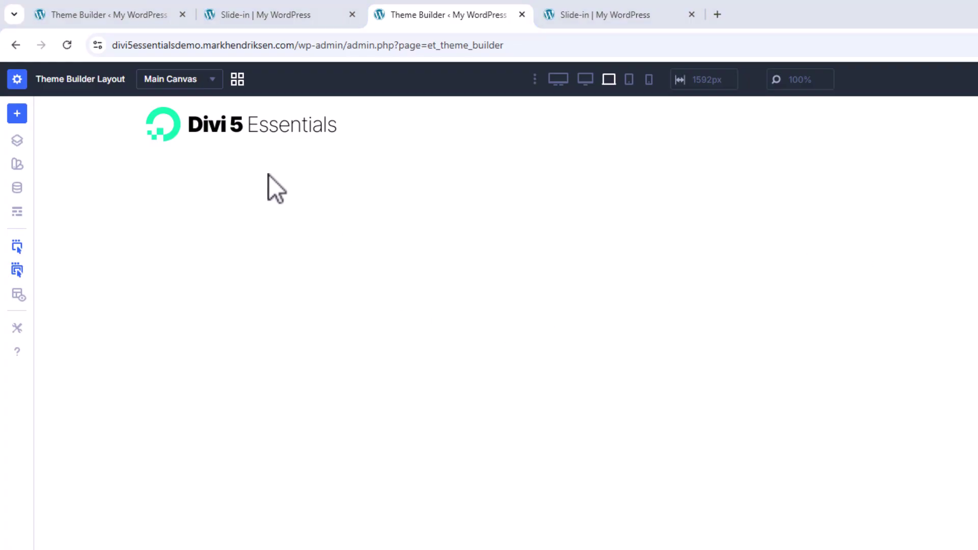
pyautogui.click(217, 84)
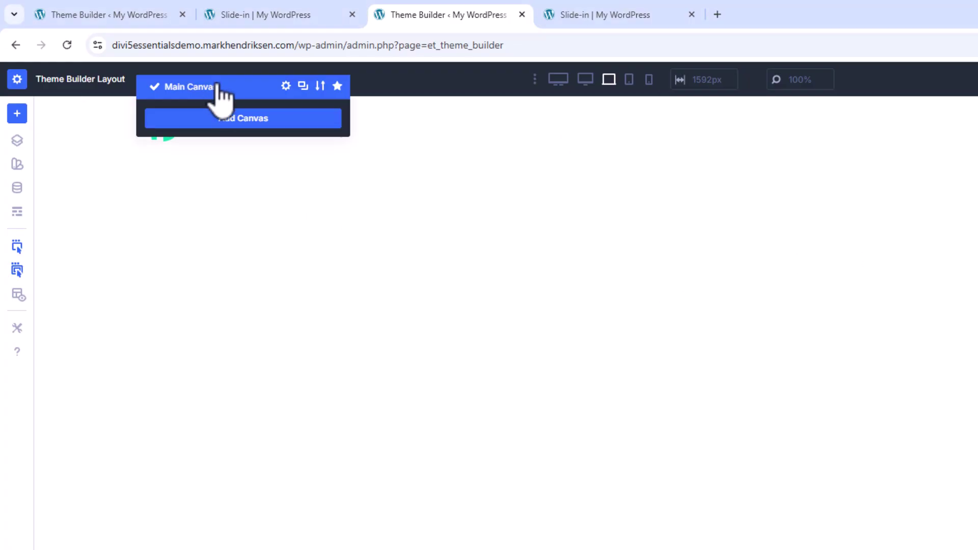
pyautogui.click(310, 120)
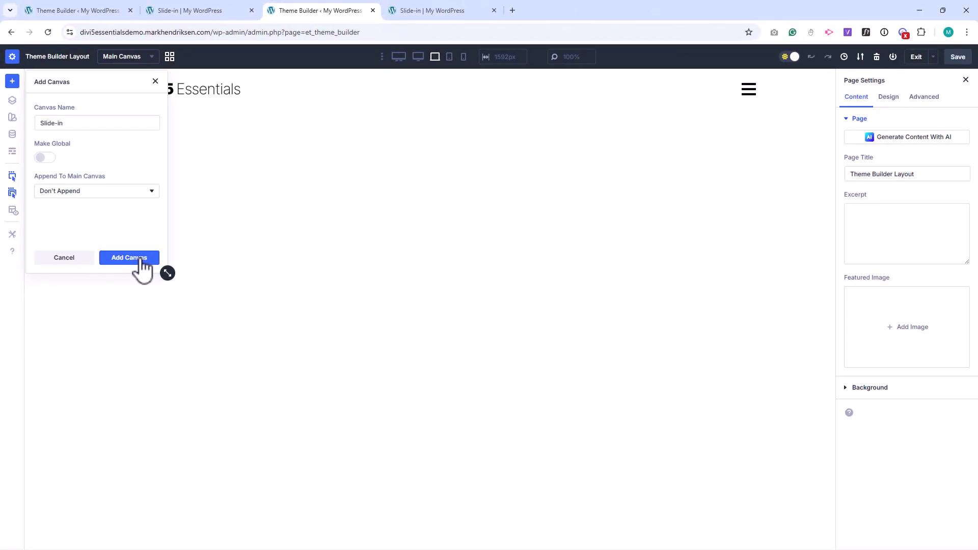
pyautogui.click(142, 262)
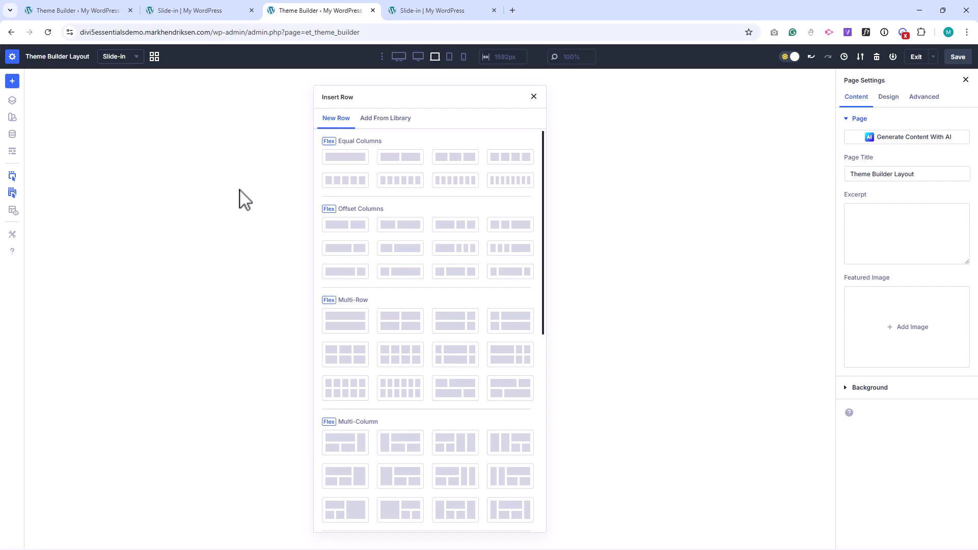
# Insert a one-column row and give the section a 000000 background at 65%
pyautogui.click(348, 159)
pyautogui.click(533, 97)
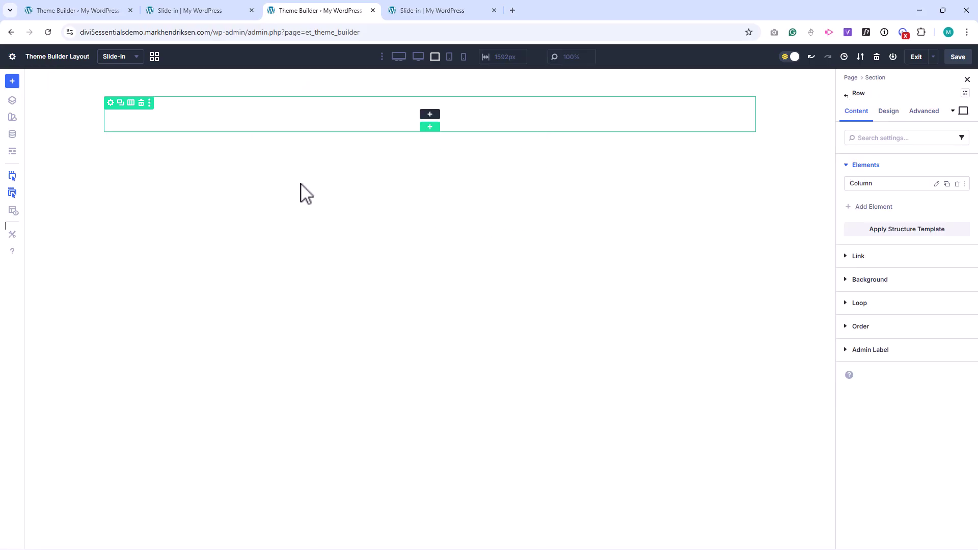
pyautogui.click(31, 76)
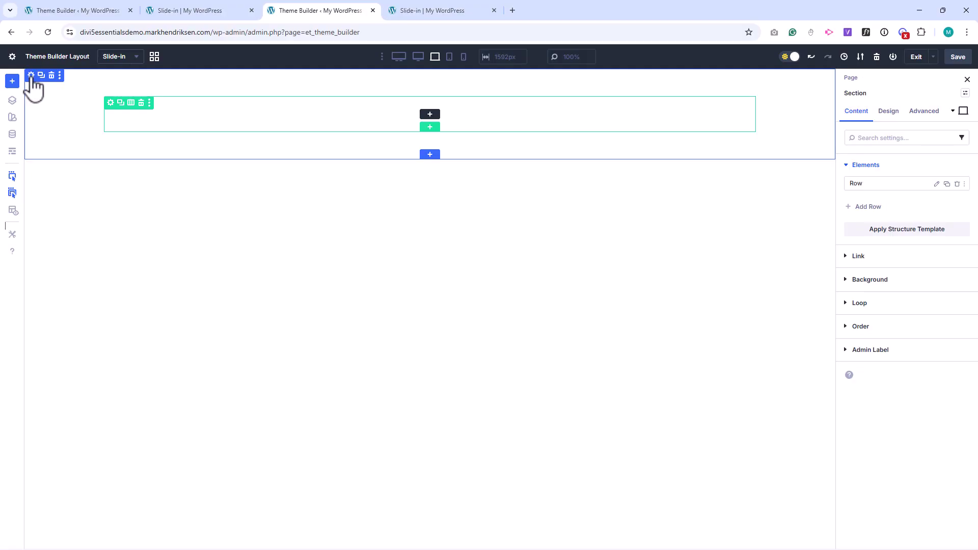
pyautogui.click(878, 280)
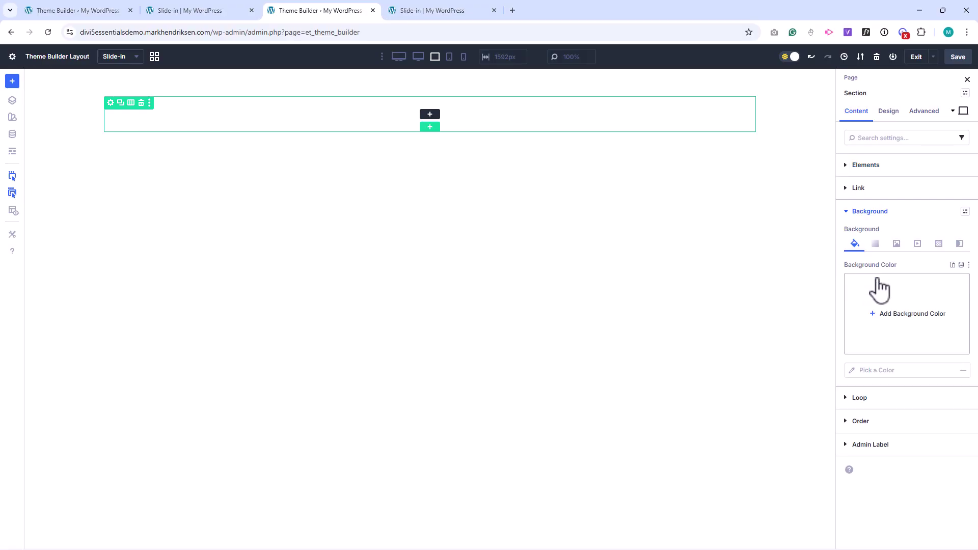
pyautogui.click(879, 303)
pyautogui.moveTo(735, 347); pyautogui.dragTo(716, 366)
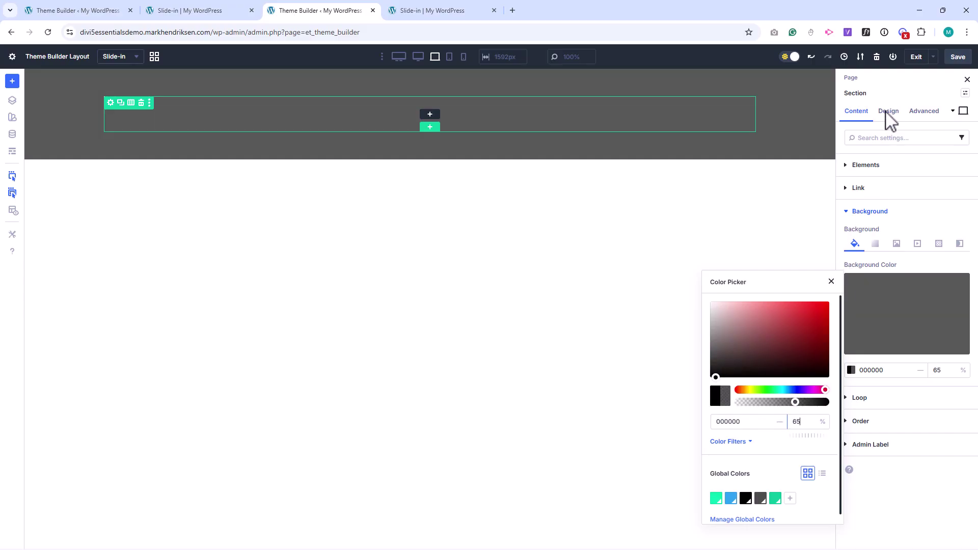
# Set the section height to 100vh
pyautogui.click(887, 112)
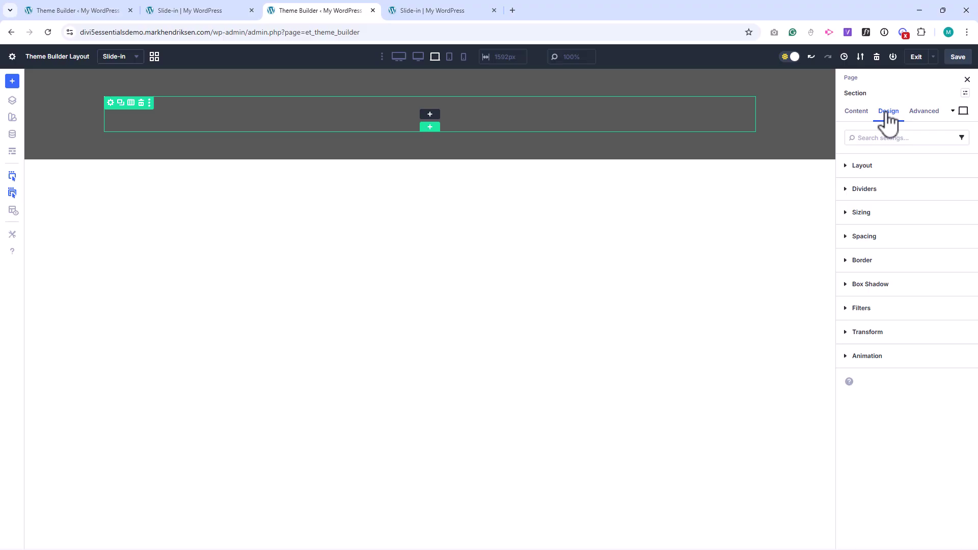
pyautogui.click(867, 213)
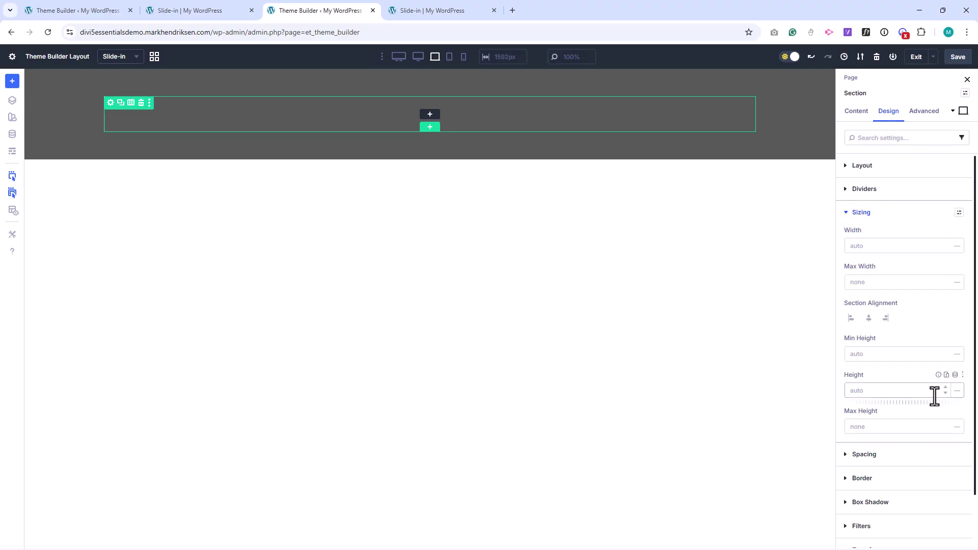
pyautogui.click(957, 391)
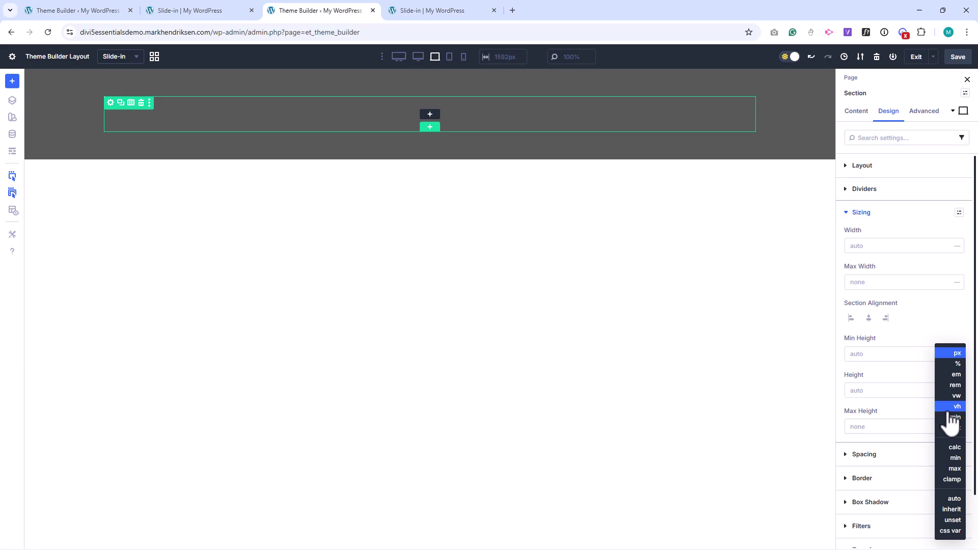
pyautogui.click(955, 397)
pyautogui.click(871, 395)
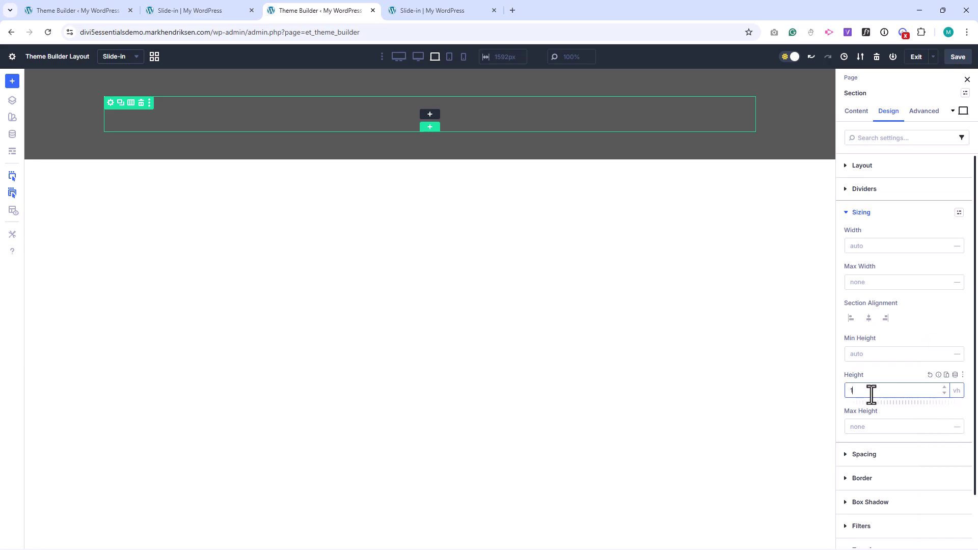
pyautogui.write('100')
pyautogui.click(862, 214)
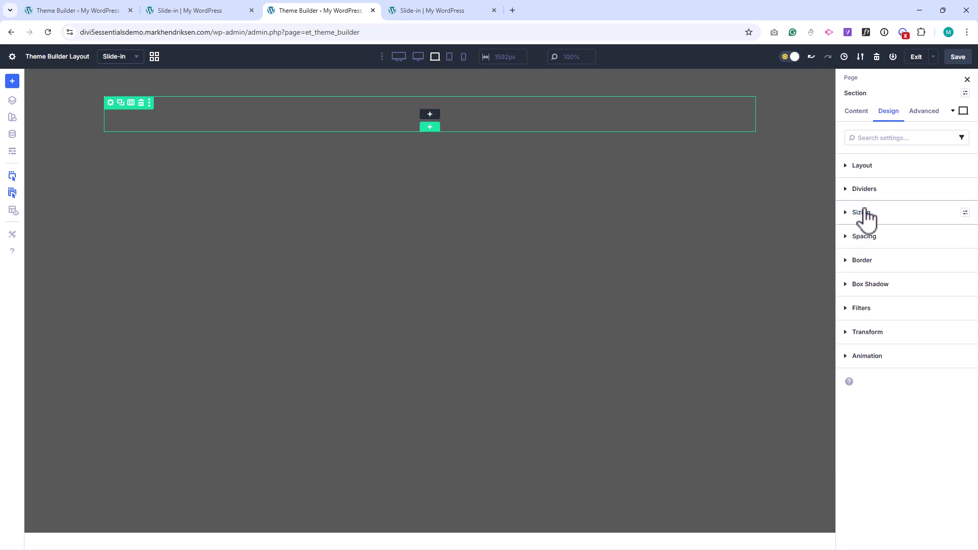
# Set up the section padding, linking bottom to top and starting the left side
pyautogui.click(872, 239)
pyautogui.click(848, 347)
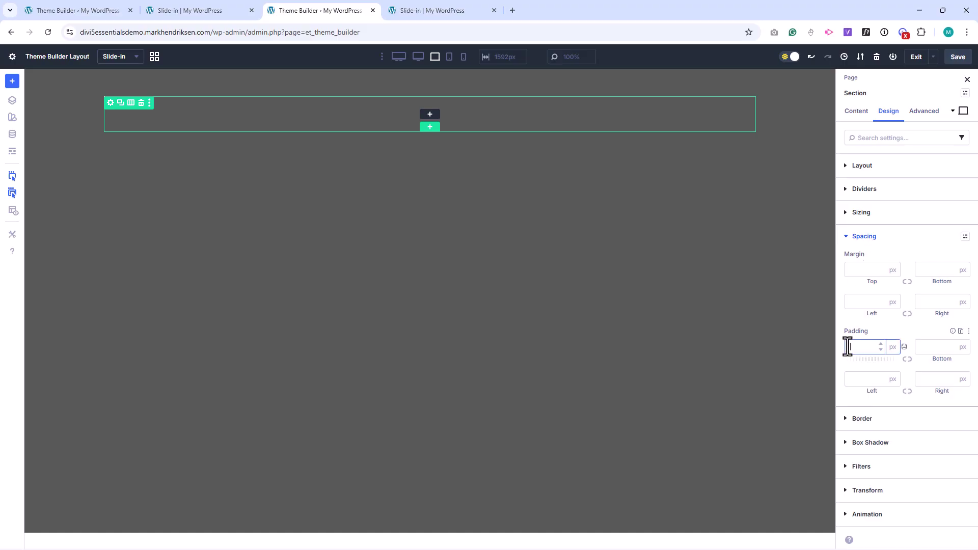
pyautogui.click(907, 359)
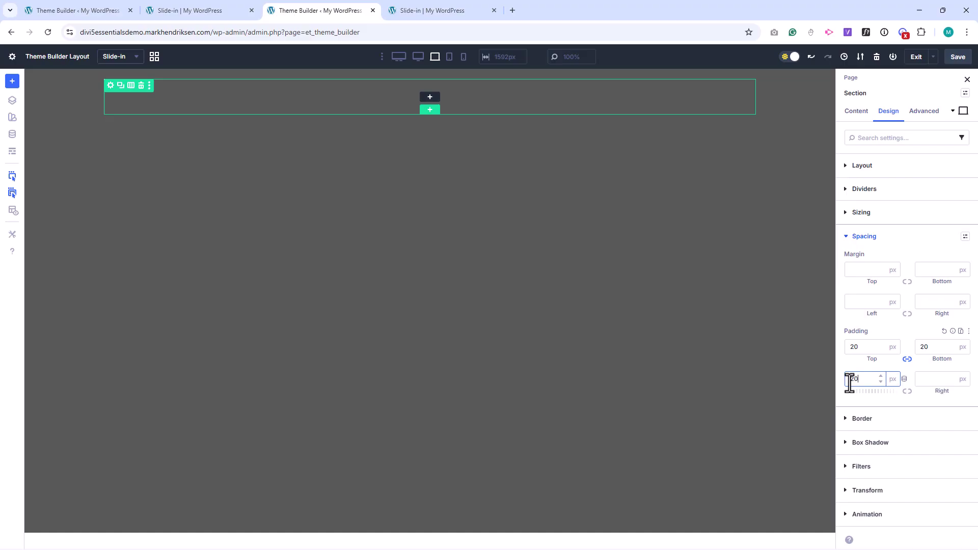
pyautogui.click(850, 383)
# Finish 20px left/right padding and make the section Fixed with a top-right origin
pyautogui.write('20')
pyautogui.click(907, 391)
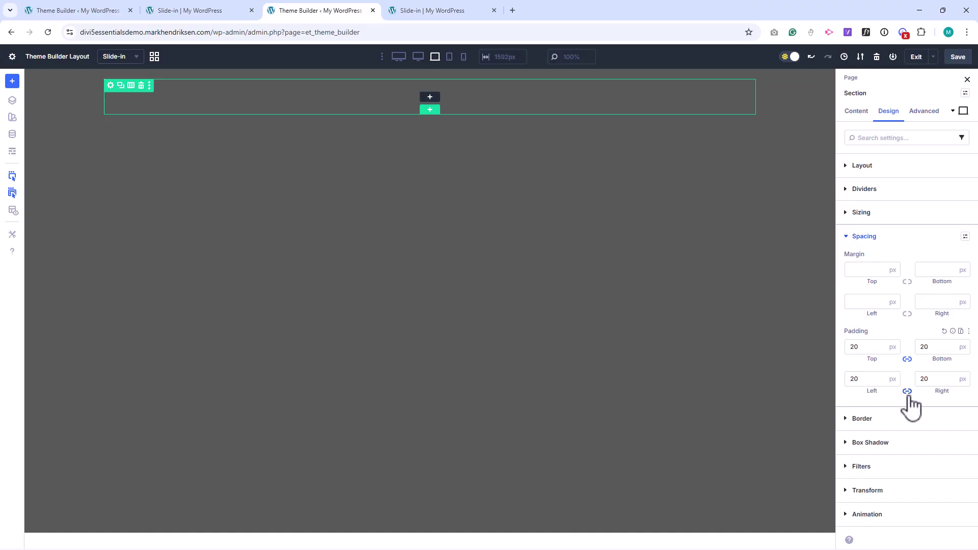
pyautogui.click(932, 113)
pyautogui.click(866, 333)
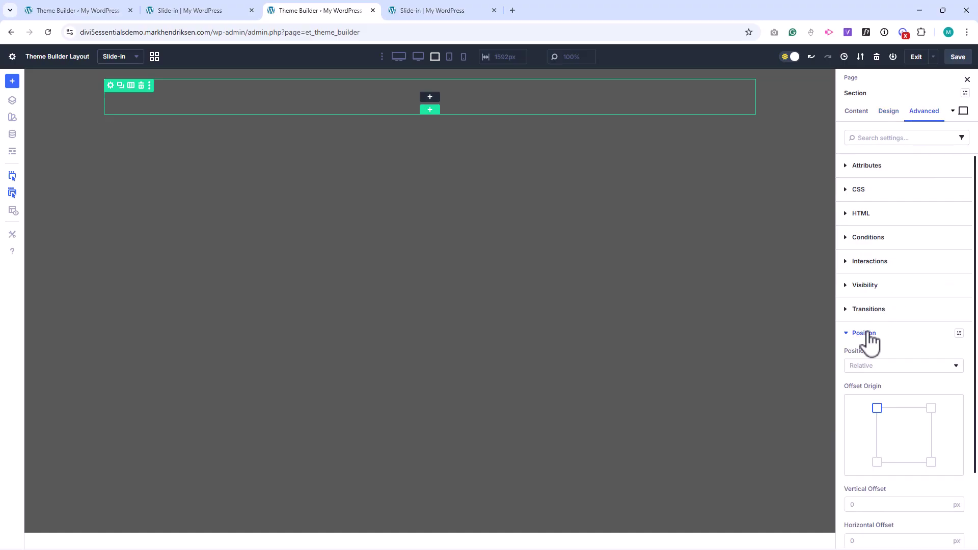
pyautogui.click(866, 371)
pyautogui.click(860, 421)
pyautogui.click(958, 398)
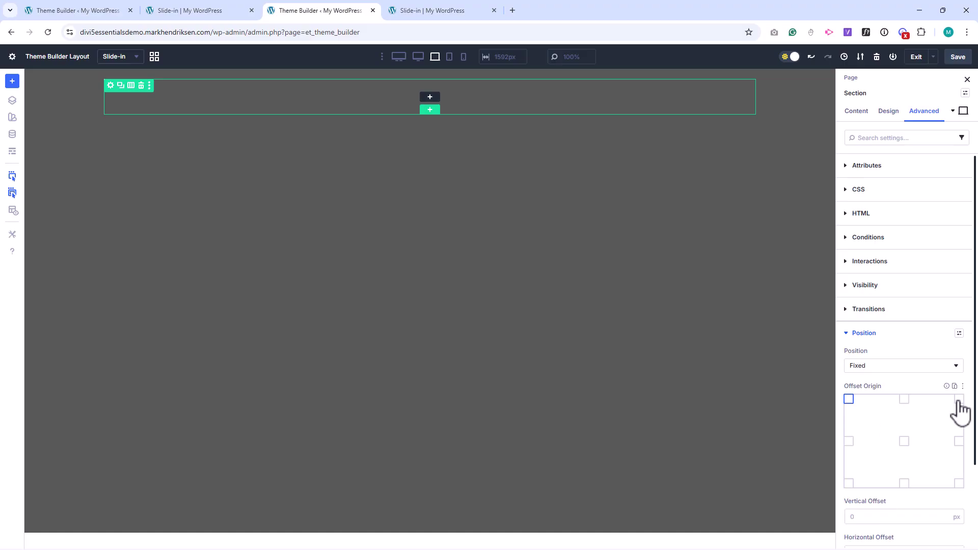
pyautogui.scroll(-1, 906, 338)
pyautogui.scroll(-1, 907, 338)
pyautogui.click(856, 486)
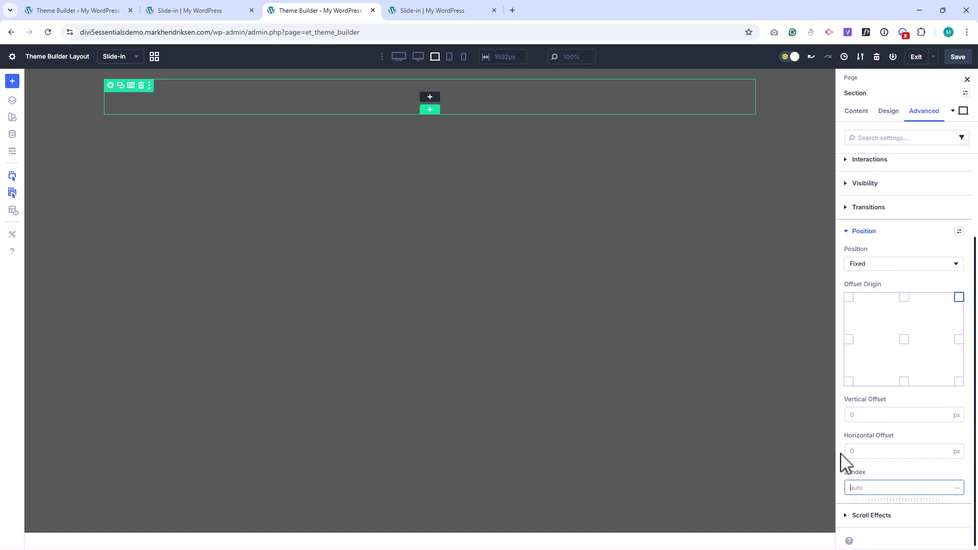
pyautogui.scroll(3, 906, 306)
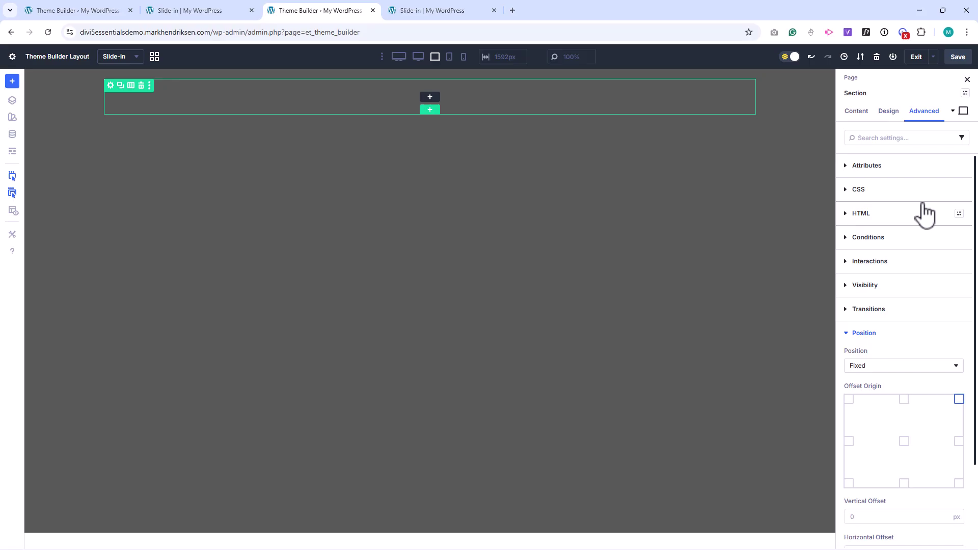
# Add a class attribute with value slide-in-menu to the section
pyautogui.click(886, 165)
pyautogui.click(884, 185)
pyautogui.click(861, 212)
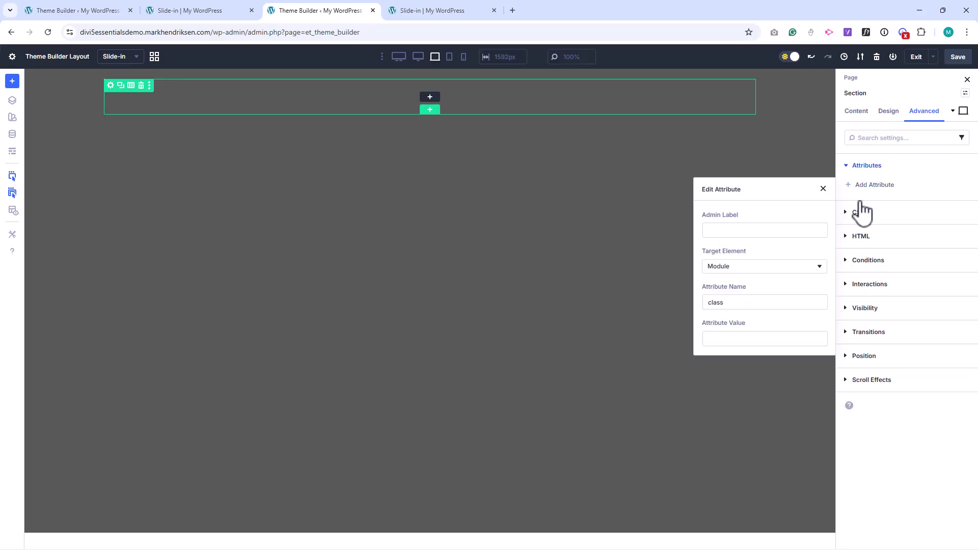
pyautogui.click(744, 337)
pyautogui.write('slide-in-menu')
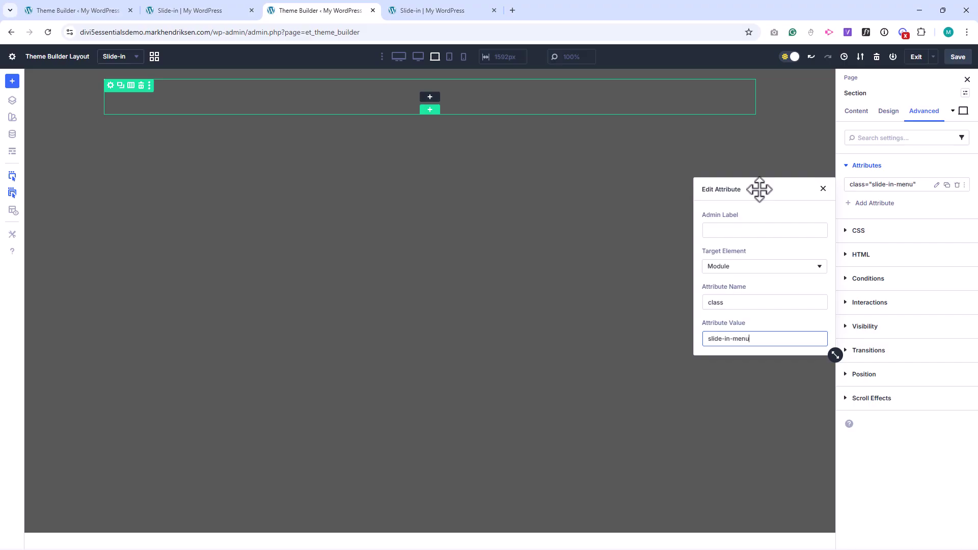
pyautogui.click(822, 188)
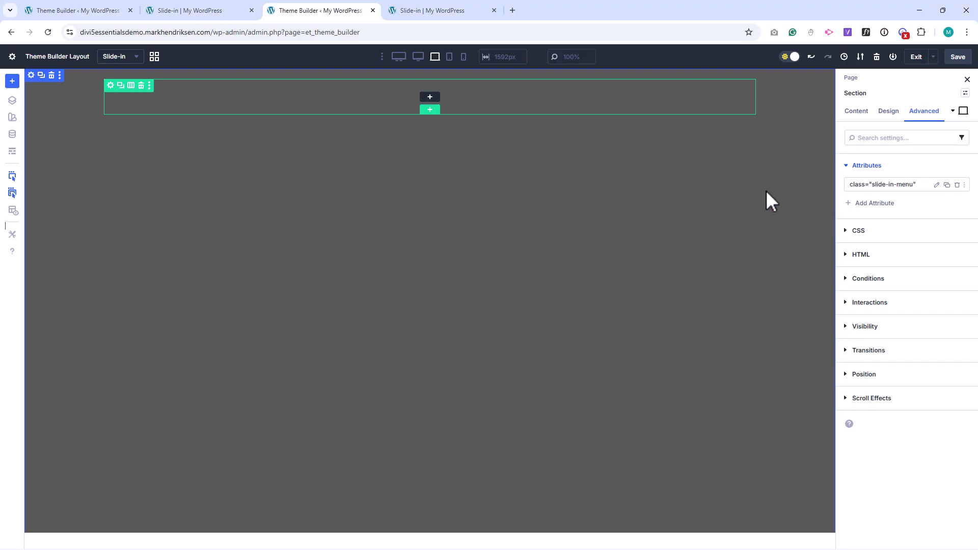
# Add a gradient background to the row with a first stop of 0B4E3E
pyautogui.click(110, 86)
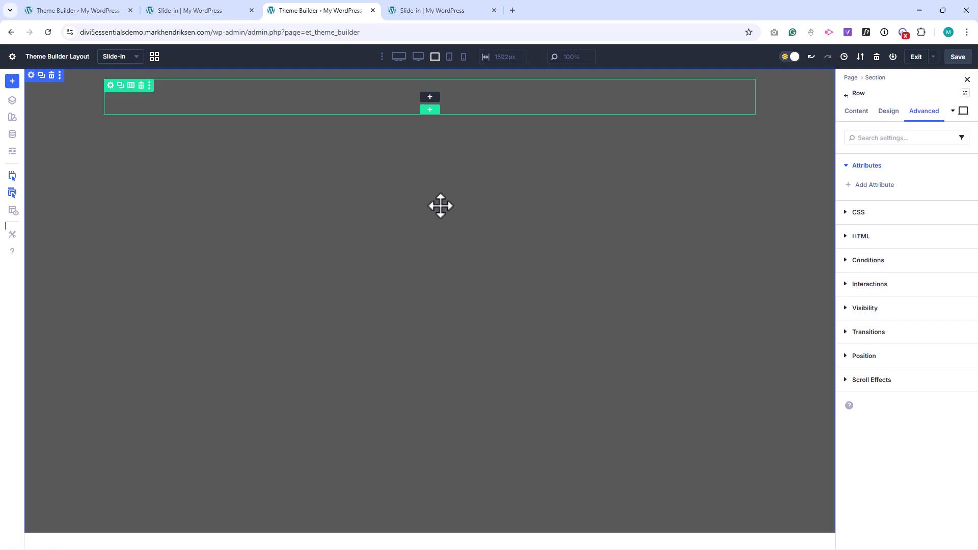
pyautogui.click(857, 112)
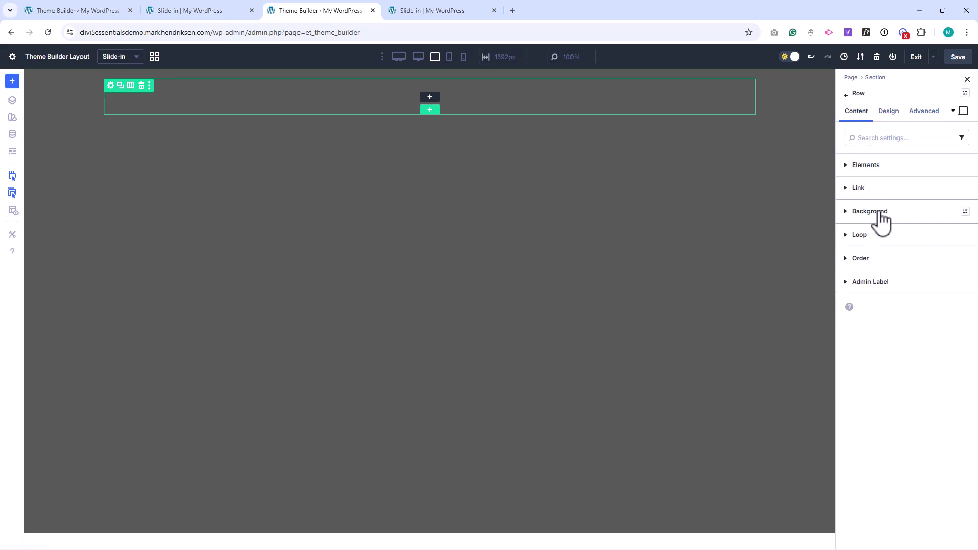
pyautogui.click(881, 219)
pyautogui.click(873, 244)
pyautogui.click(868, 301)
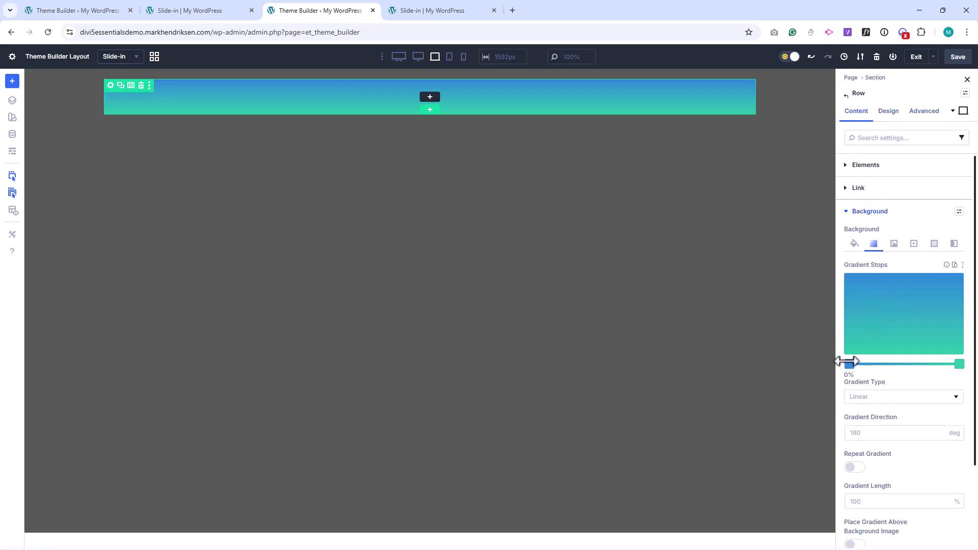
pyautogui.click(849, 363)
pyautogui.doubleClick(725, 394)
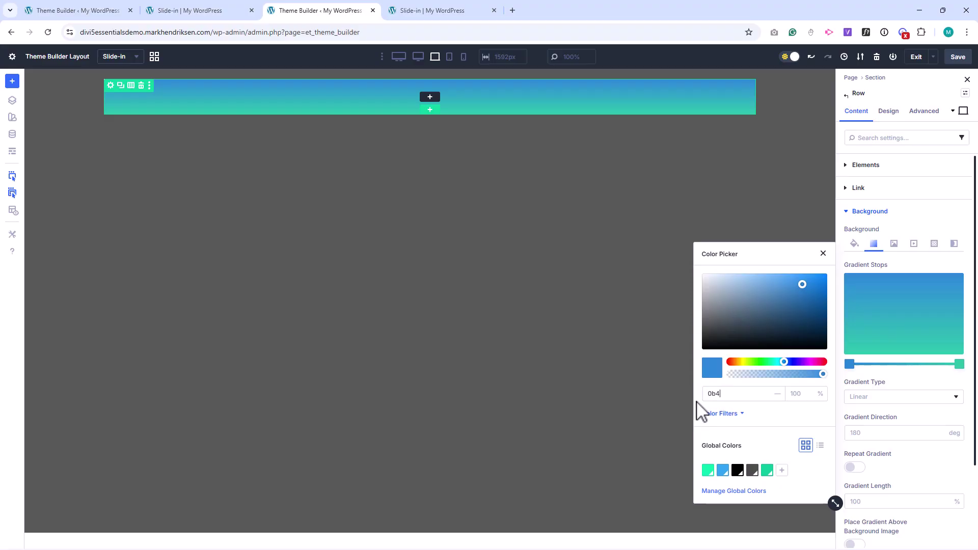
pyautogui.write('0b4e3e')
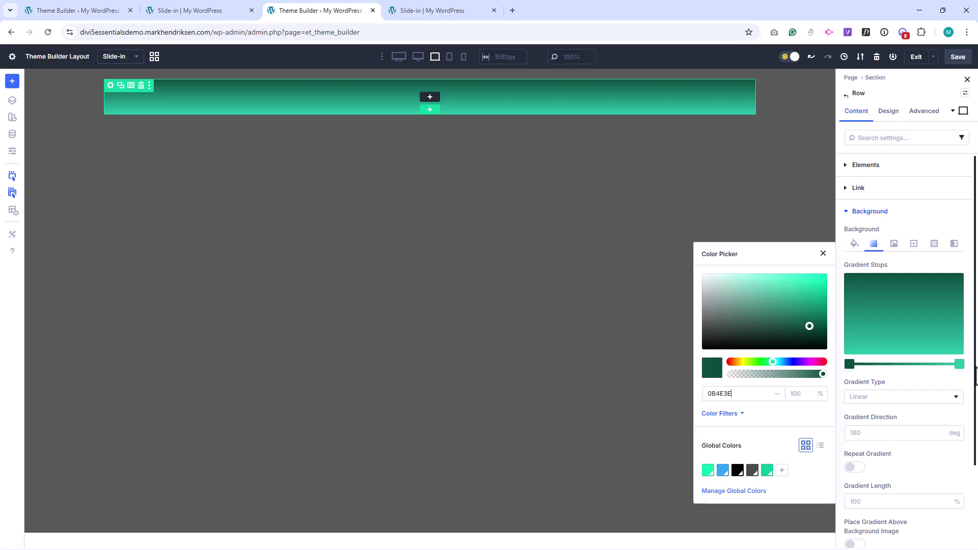
# Set the second gradient stop to 021F19, direction 135 degrees and length 135%
pyautogui.click(959, 364)
pyautogui.doubleClick(751, 402)
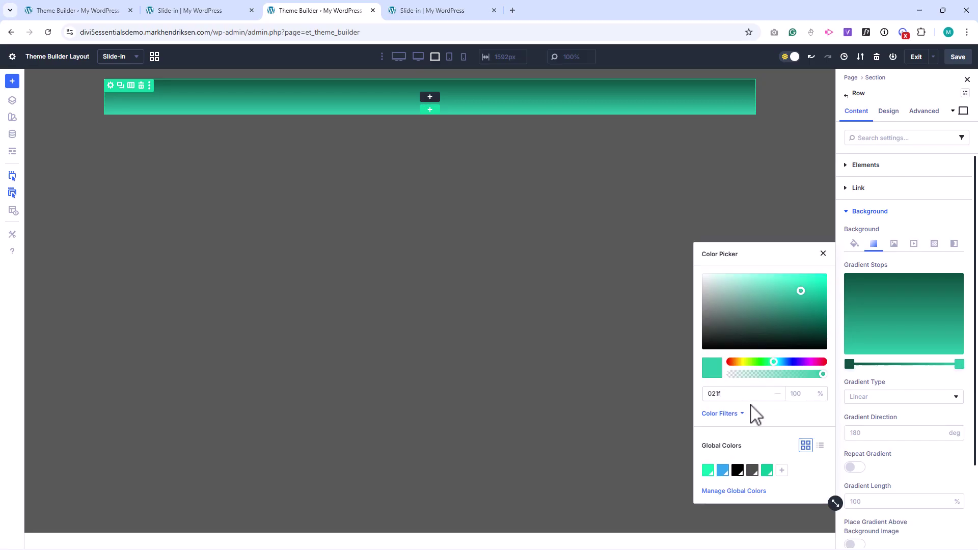
pyautogui.click(822, 253)
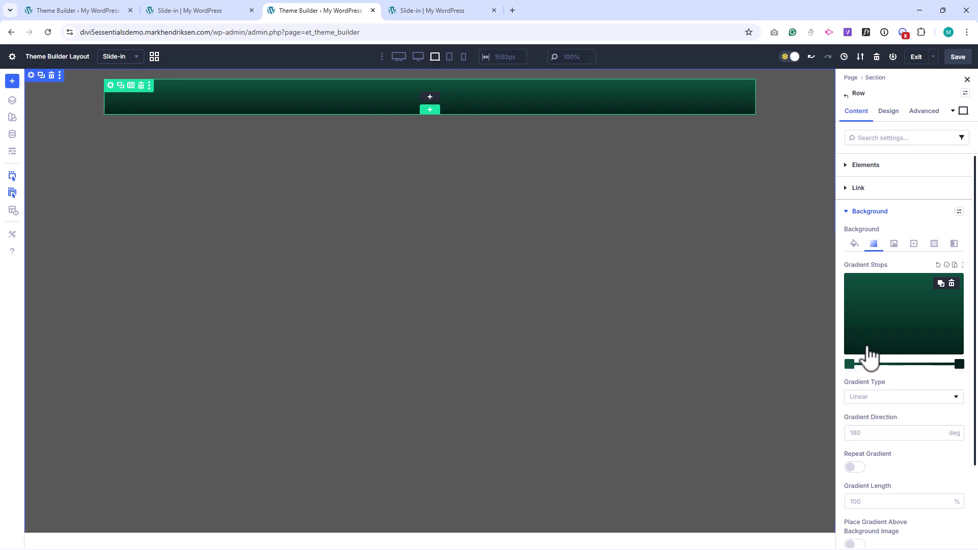
pyautogui.click(873, 432)
pyautogui.write('135')
pyautogui.click(869, 501)
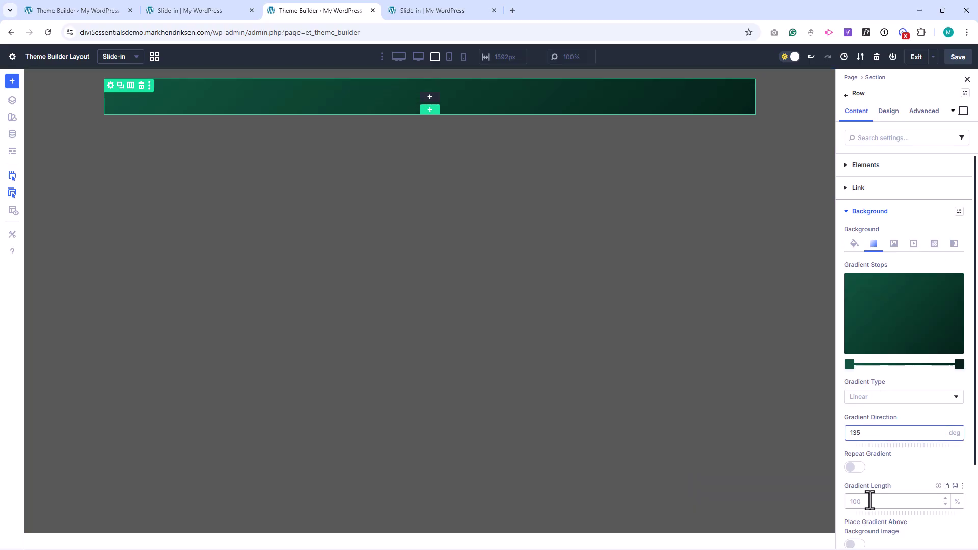
pyautogui.write('135')
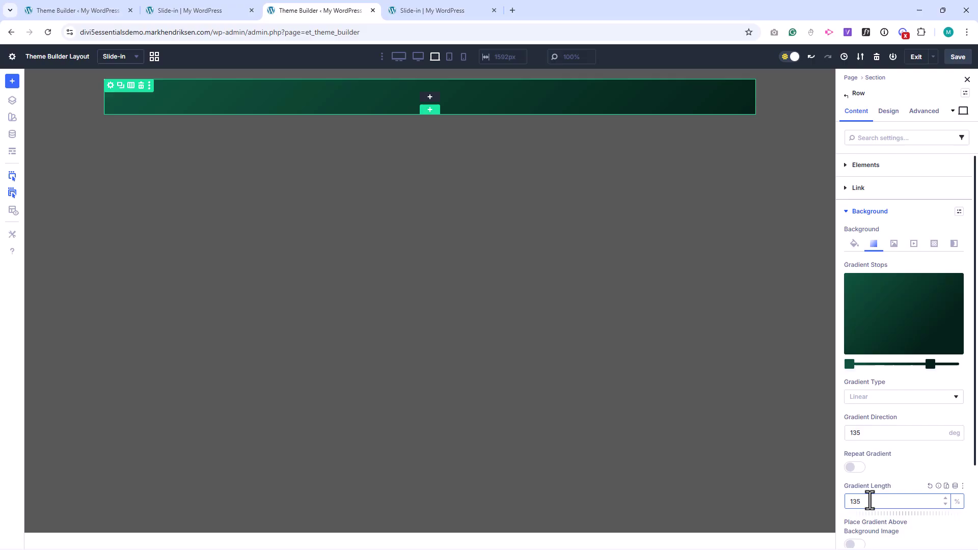
pyautogui.click(887, 112)
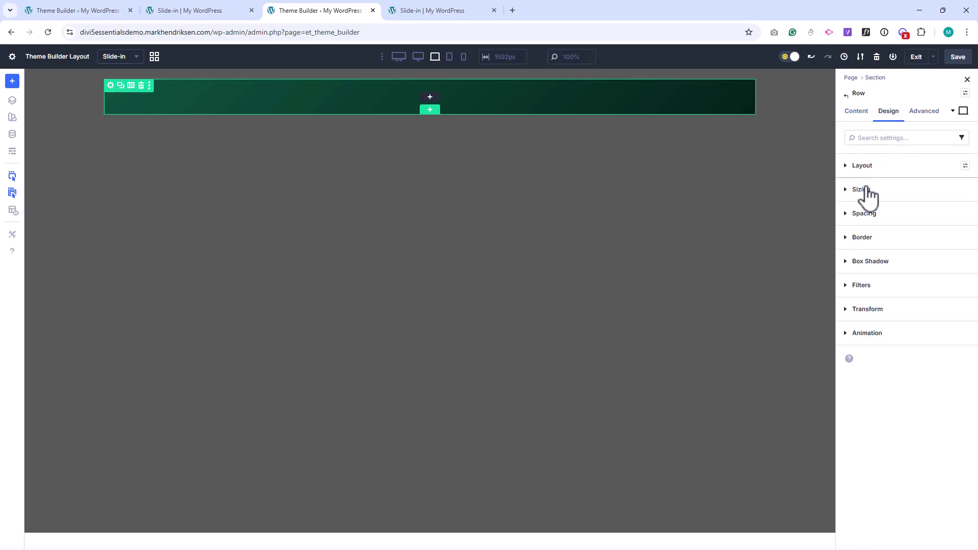
pyautogui.click(866, 190)
# Make the row 300px wide with 100% max width and 100% height, aligned right
pyautogui.click(957, 259)
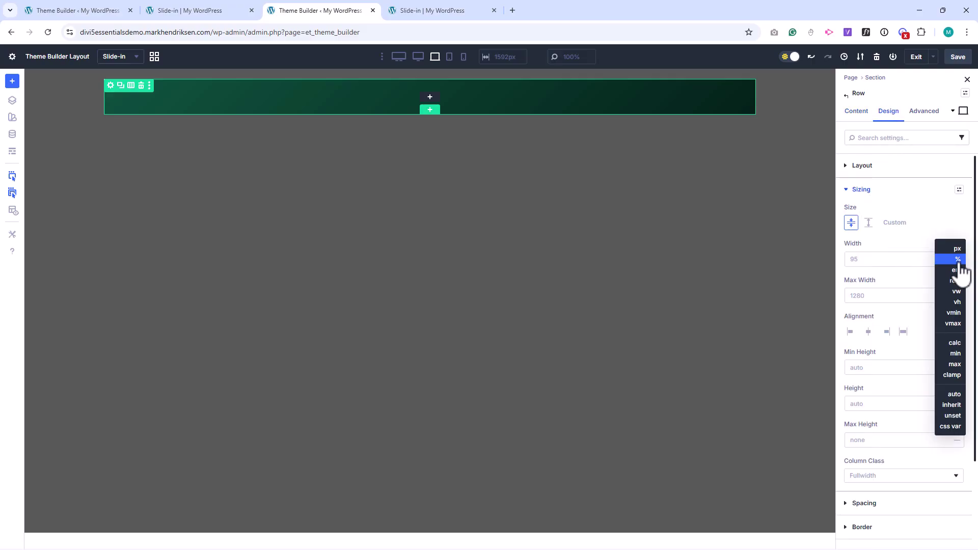
pyautogui.click(956, 248)
pyautogui.moveTo(861, 258); pyautogui.dragTo(848, 263)
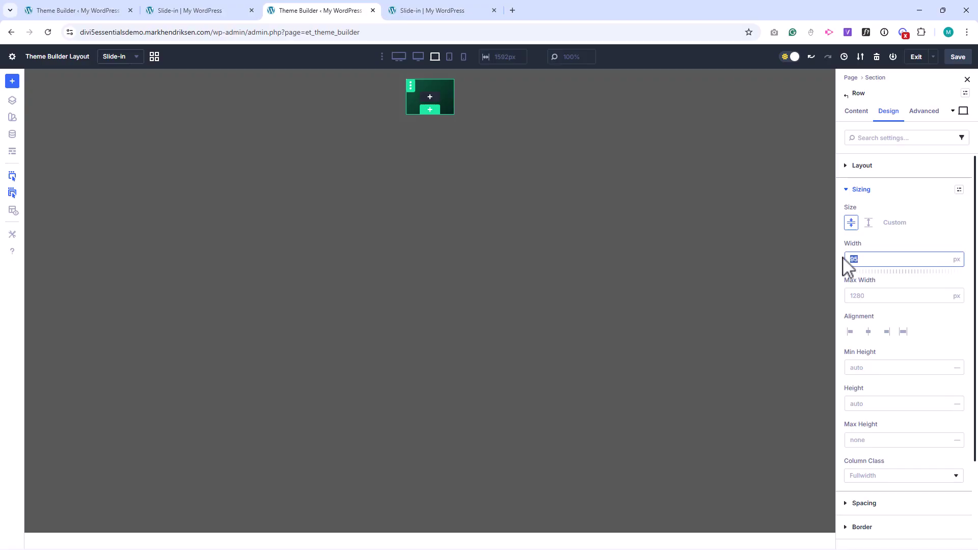
pyautogui.write('300')
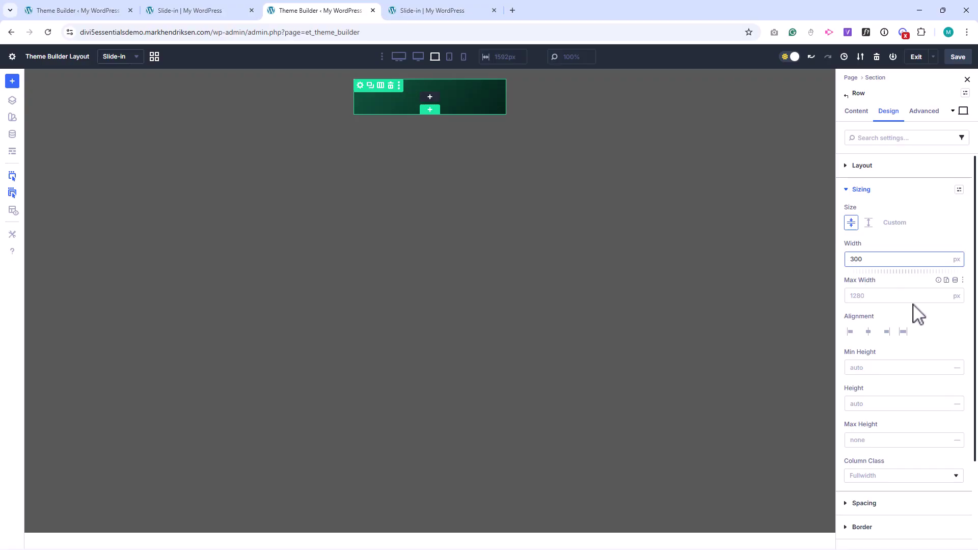
pyautogui.click(956, 297)
pyautogui.click(949, 308)
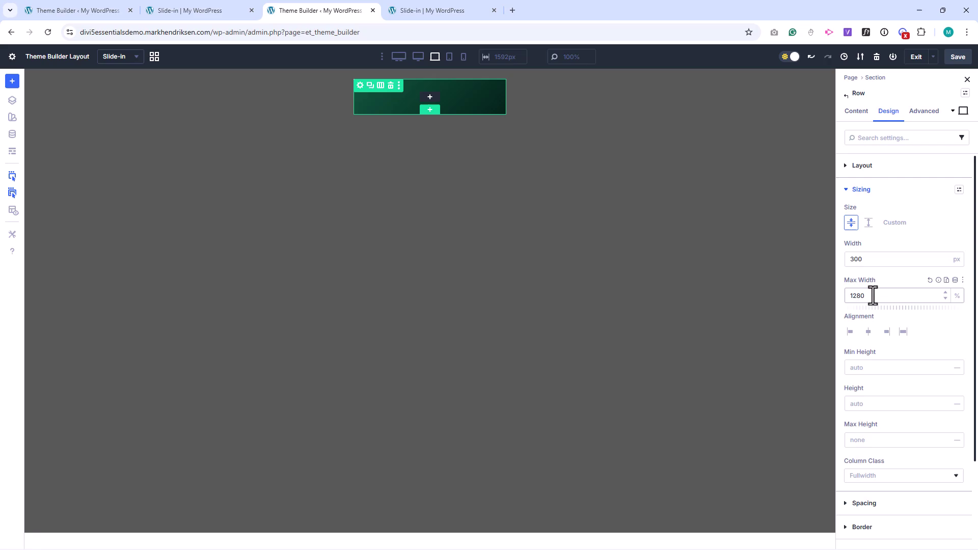
pyautogui.moveTo(872, 295); pyautogui.dragTo(848, 294)
pyautogui.click(957, 405)
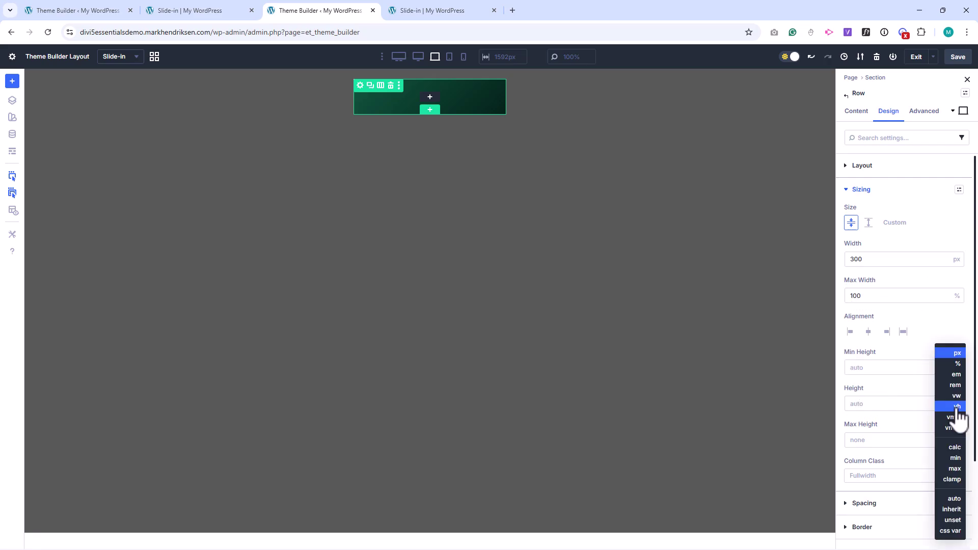
pyautogui.click(957, 364)
pyautogui.click(872, 402)
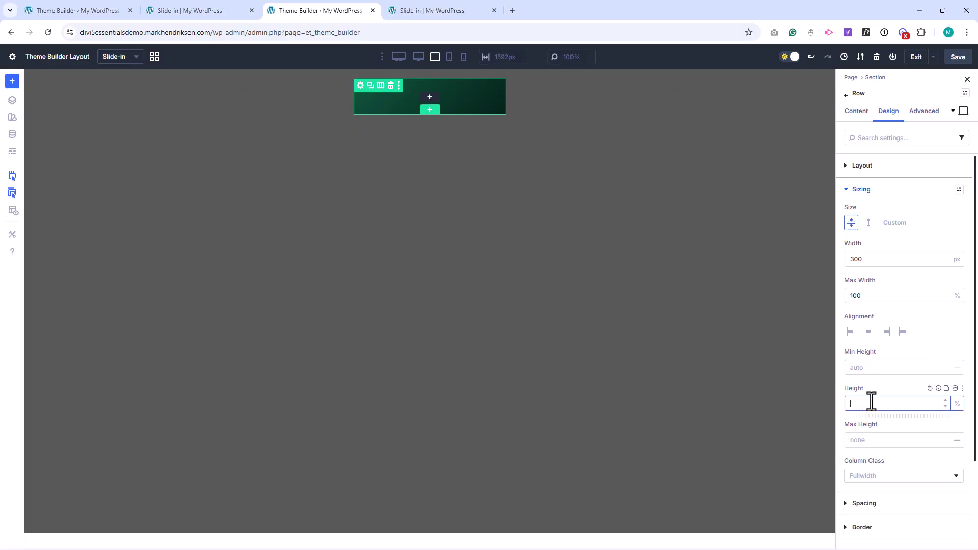
pyautogui.write('100')
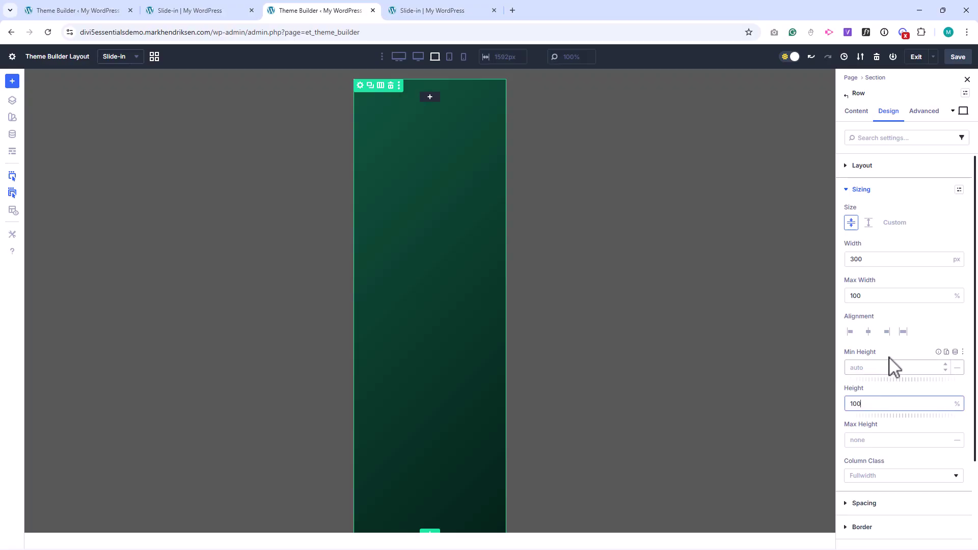
pyautogui.click(886, 331)
pyautogui.click(865, 190)
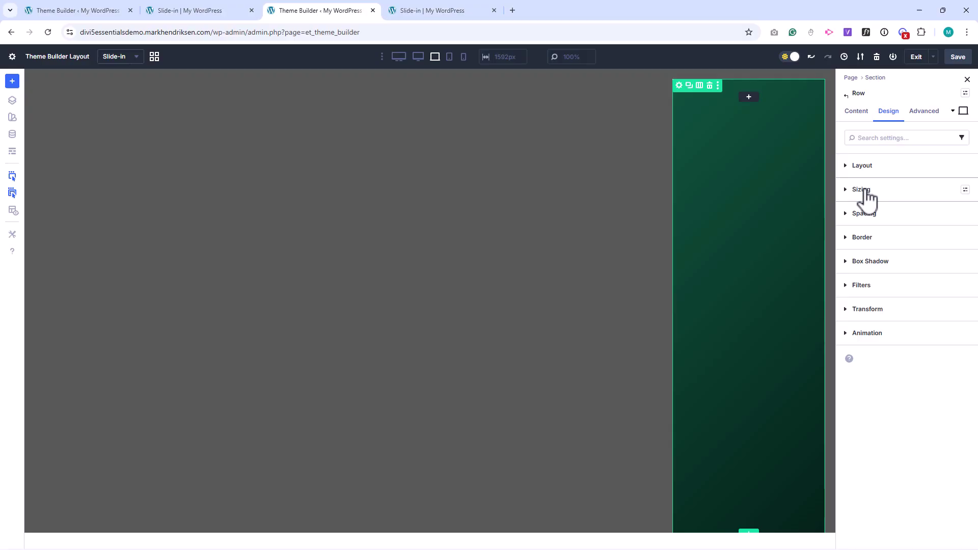
# Give the row 25px padding on all four sides
pyautogui.click(865, 214)
pyautogui.click(859, 324)
pyautogui.write('25')
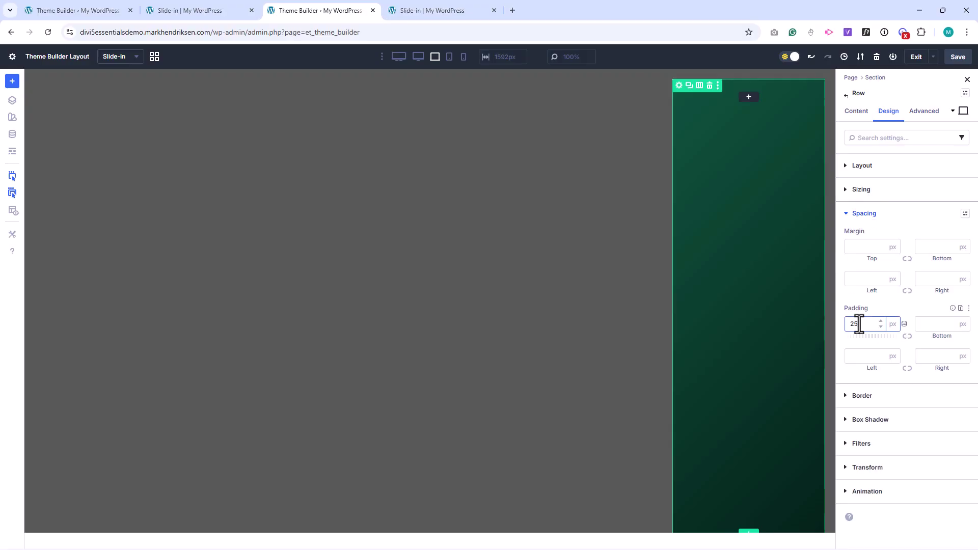
pyautogui.click(906, 336)
pyautogui.click(855, 356)
pyautogui.write('2')
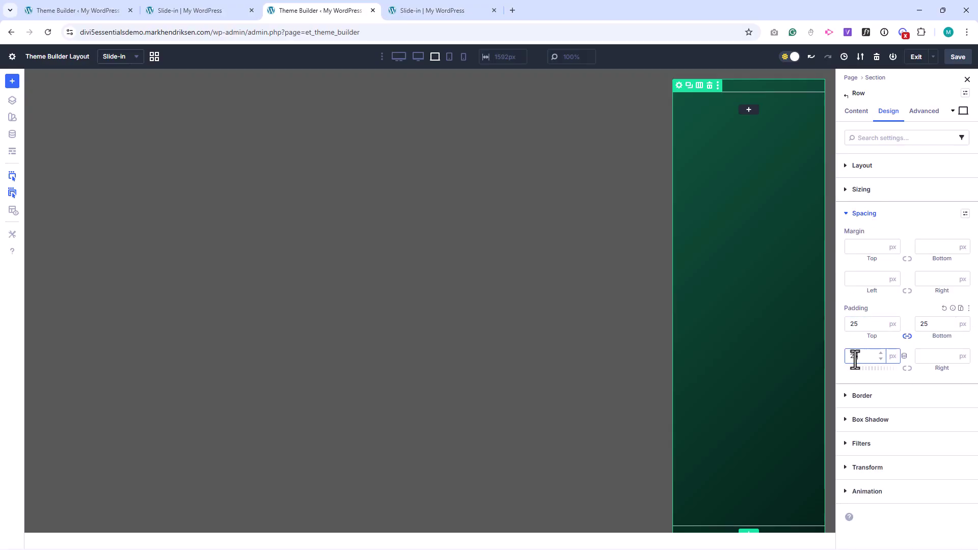
pyautogui.write('5')
pyautogui.click(907, 368)
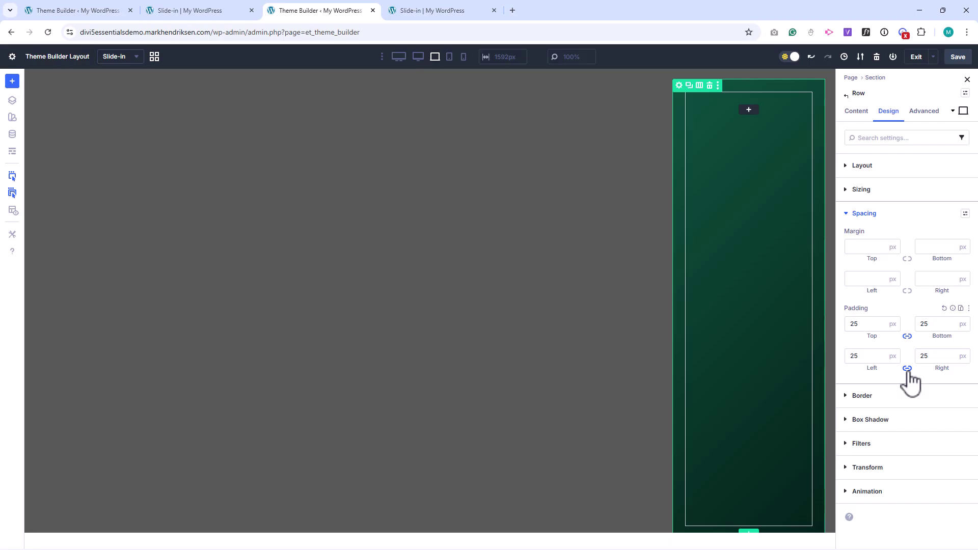
# Round the row's corners to 12px and save the layout
pyautogui.click(870, 395)
pyautogui.click(864, 279)
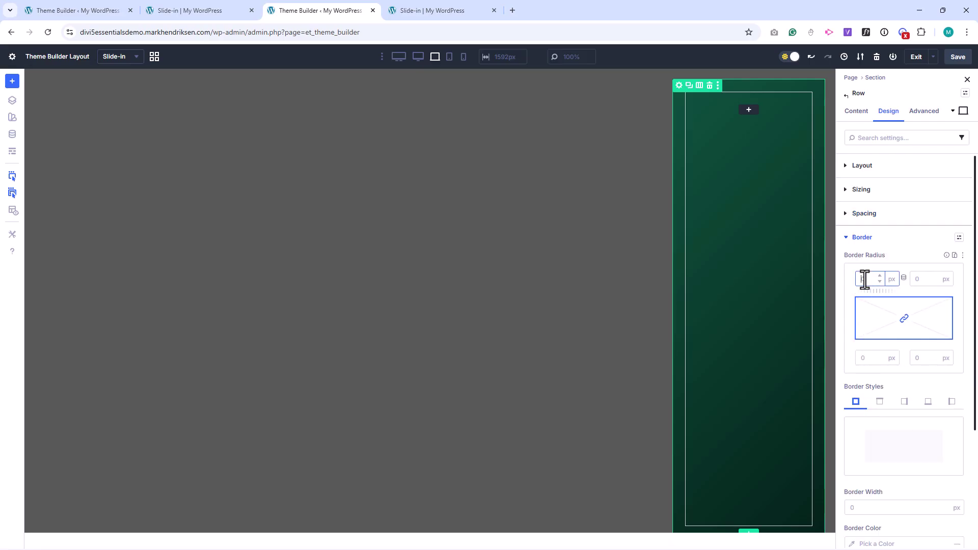
pyautogui.write('12')
pyautogui.click(958, 57)
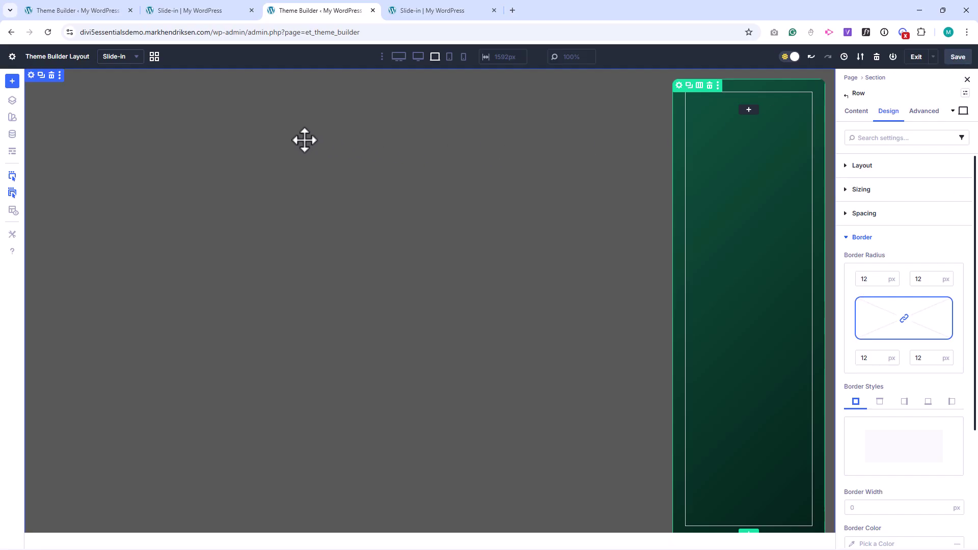
# Switch to the Main Canvas and select the header's hamburger icon
pyautogui.click(137, 60)
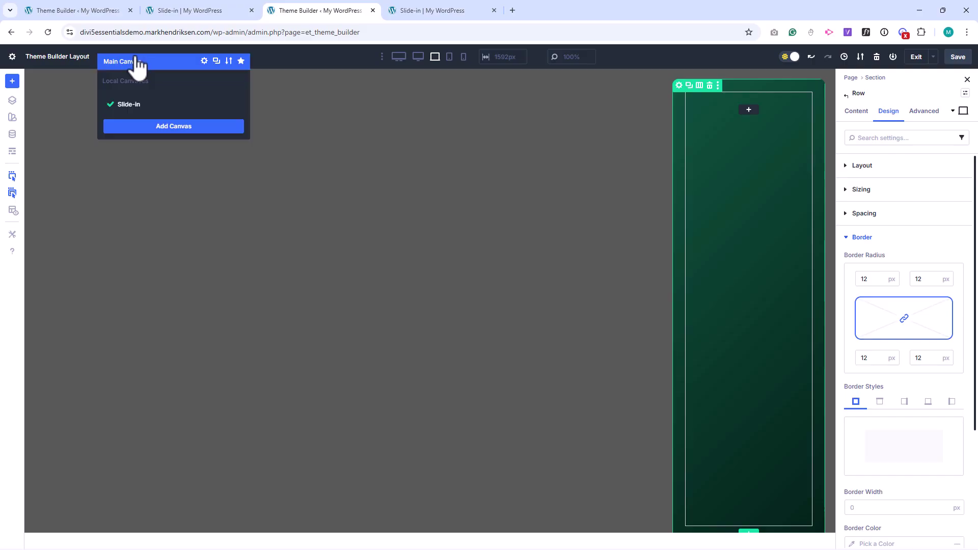
pyautogui.click(136, 64)
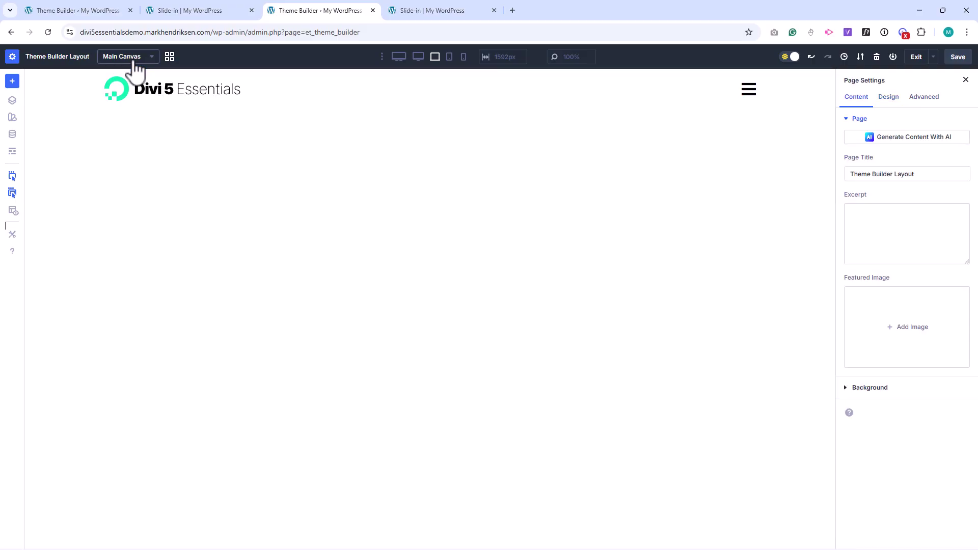
pyautogui.click(745, 96)
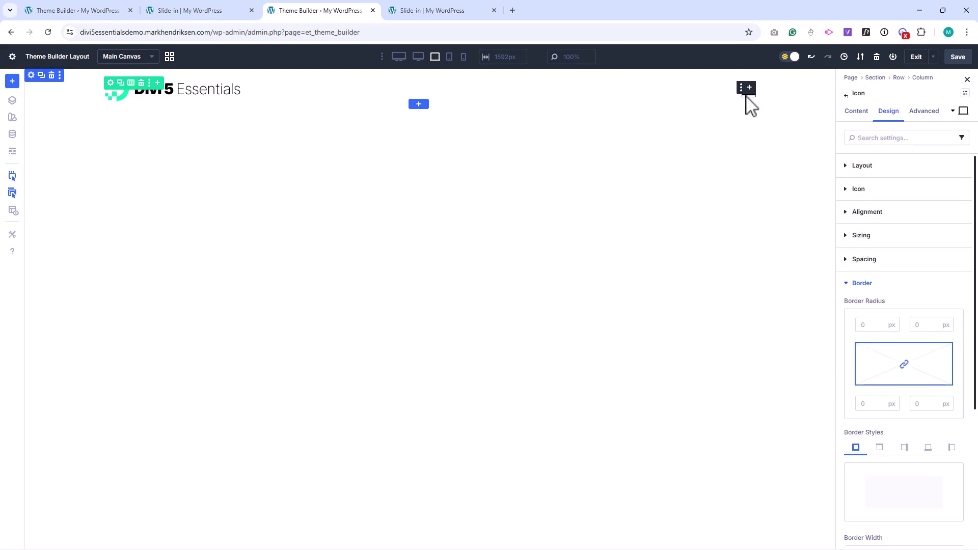
# Add a Click interaction toggling visibility of the Slide-in section, then save the layout
pyautogui.click(929, 124)
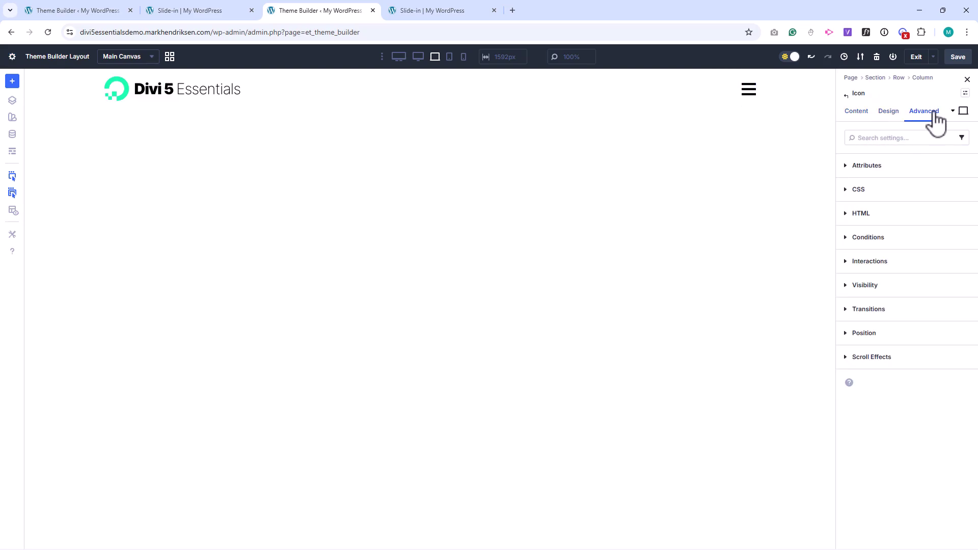
pyautogui.click(888, 261)
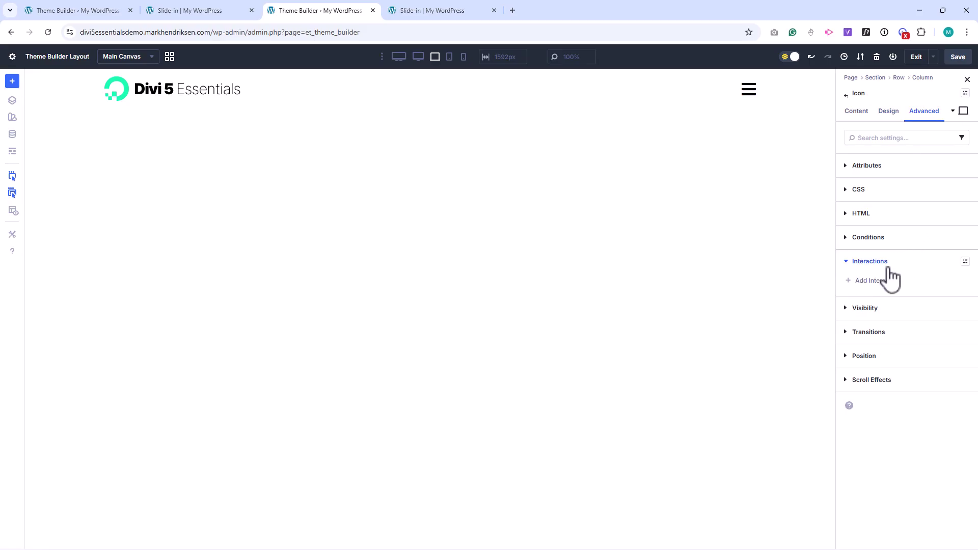
pyautogui.click(889, 283)
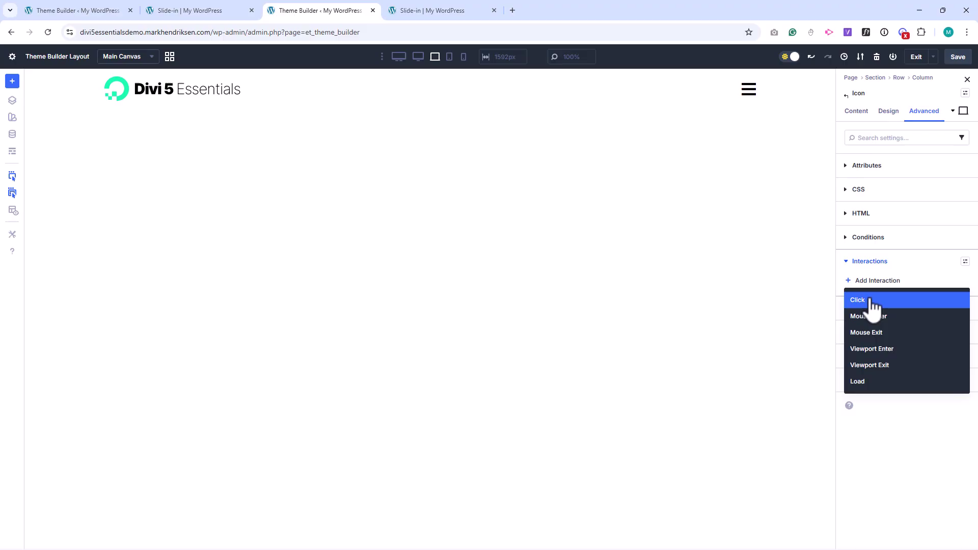
pyautogui.click(872, 302)
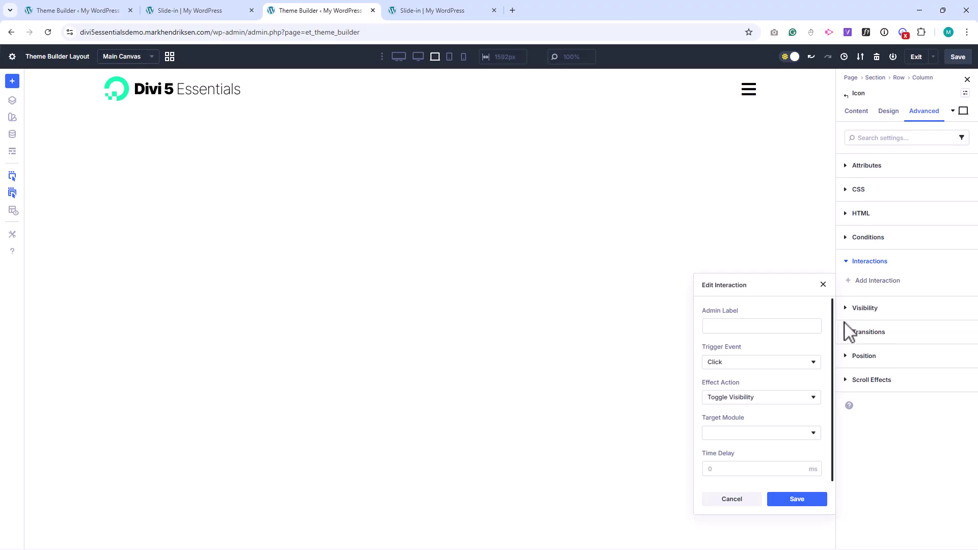
pyautogui.click(765, 432)
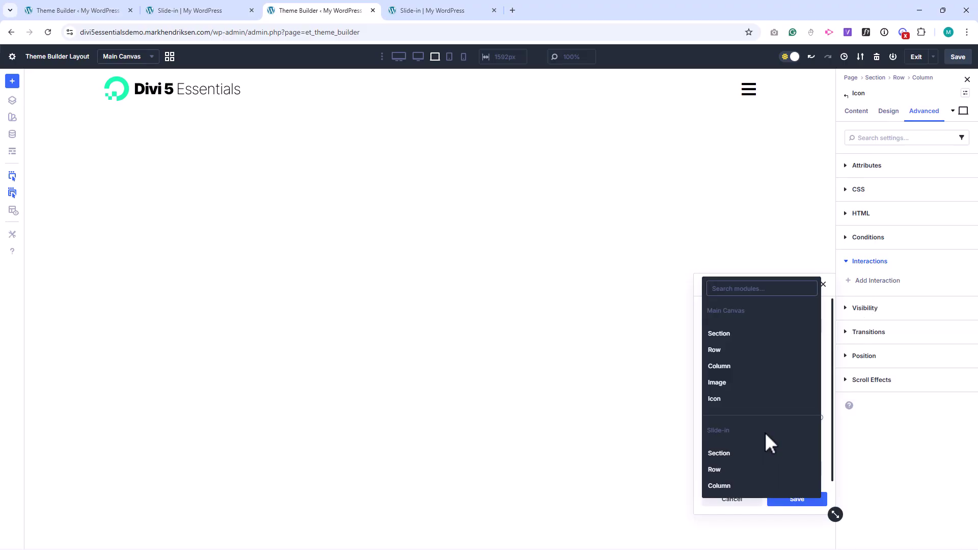
pyautogui.click(737, 456)
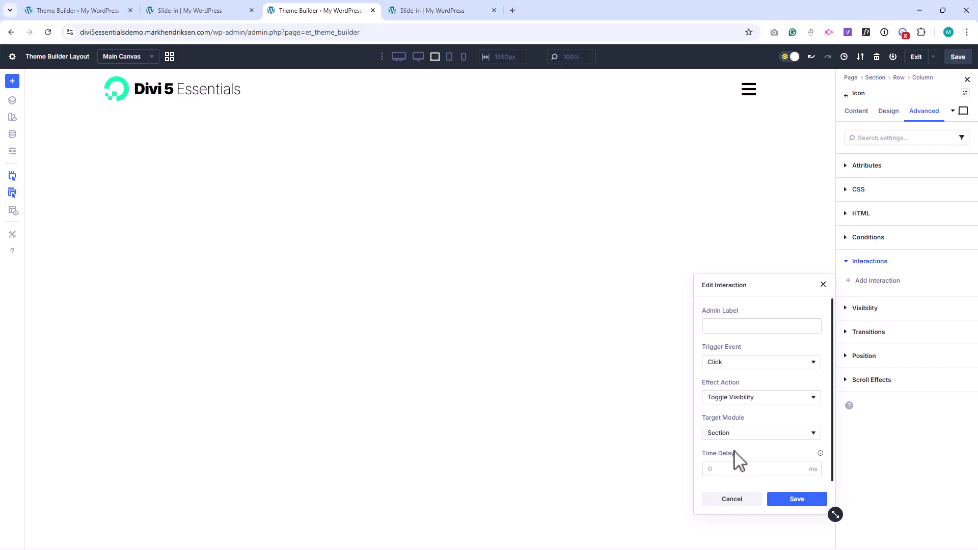
pyautogui.click(795, 499)
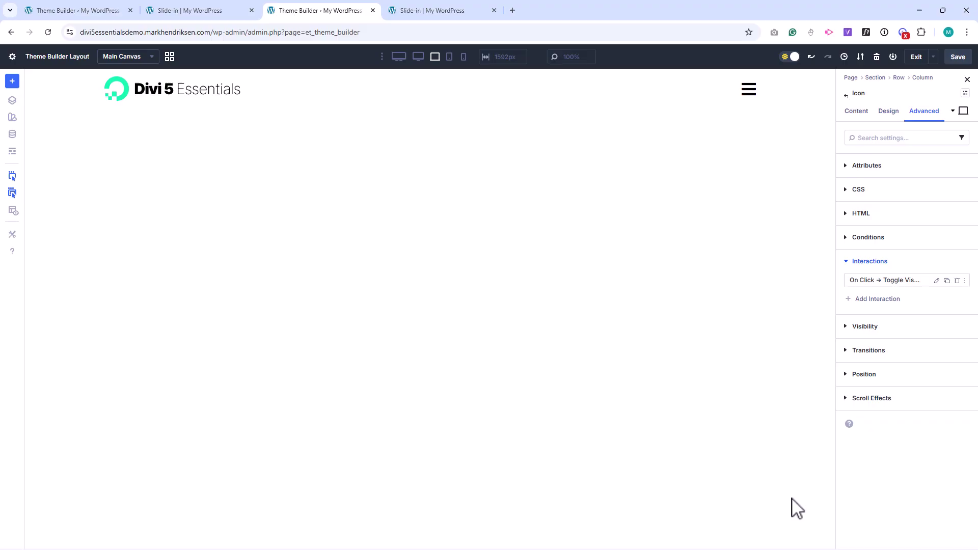
pyautogui.click(957, 57)
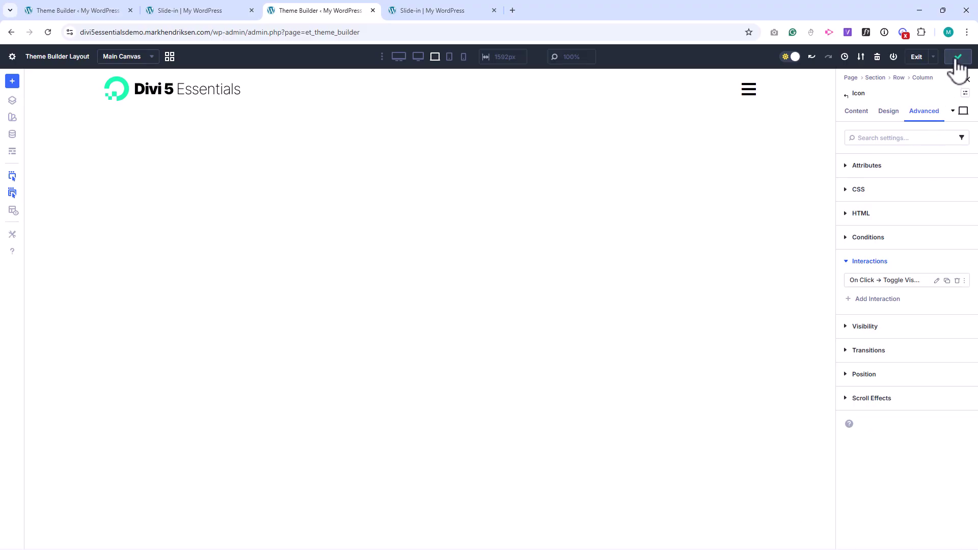
pyautogui.click(426, 10)
pyautogui.click(48, 32)
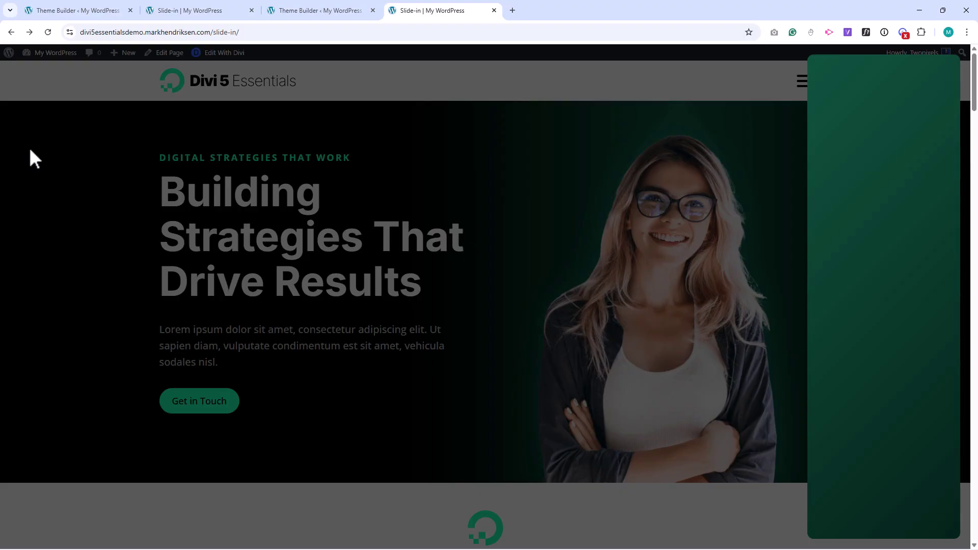
pyautogui.click(313, 13)
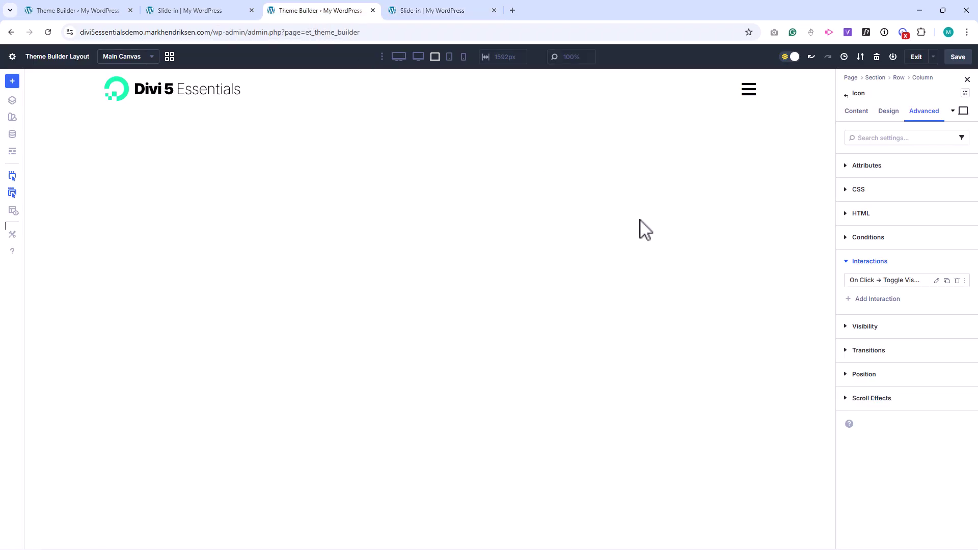
# Add an On Load interaction that hides the slide-in Section, and save the layout
pyautogui.click(876, 301)
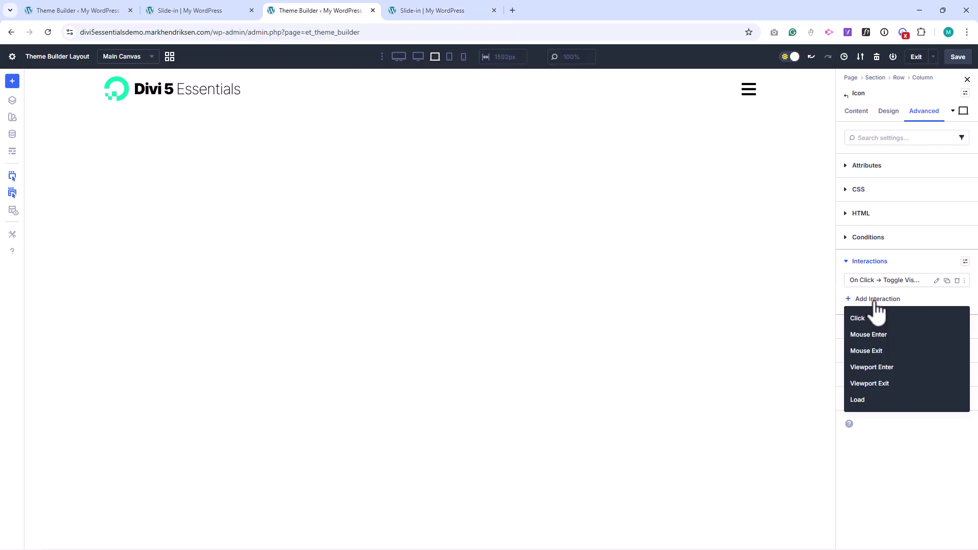
pyautogui.click(867, 400)
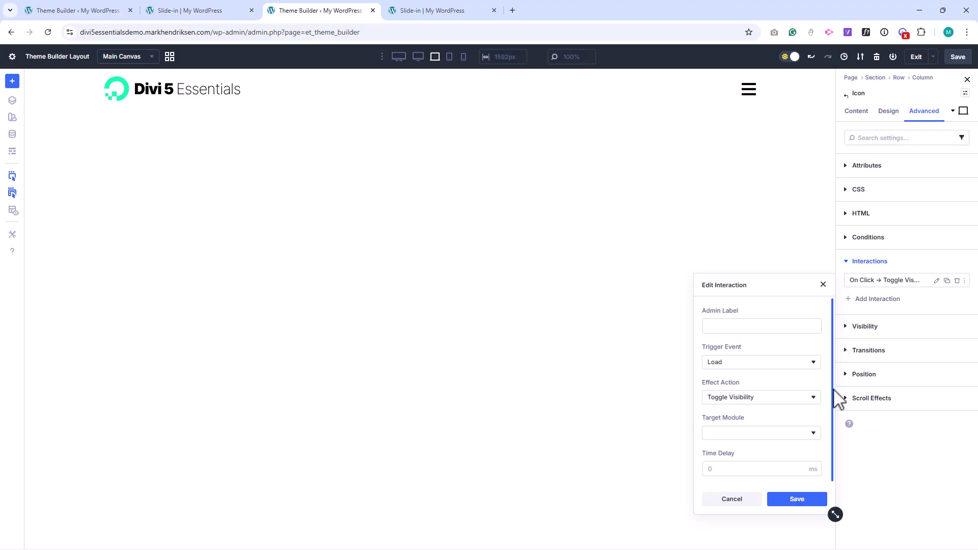
pyautogui.click(751, 398)
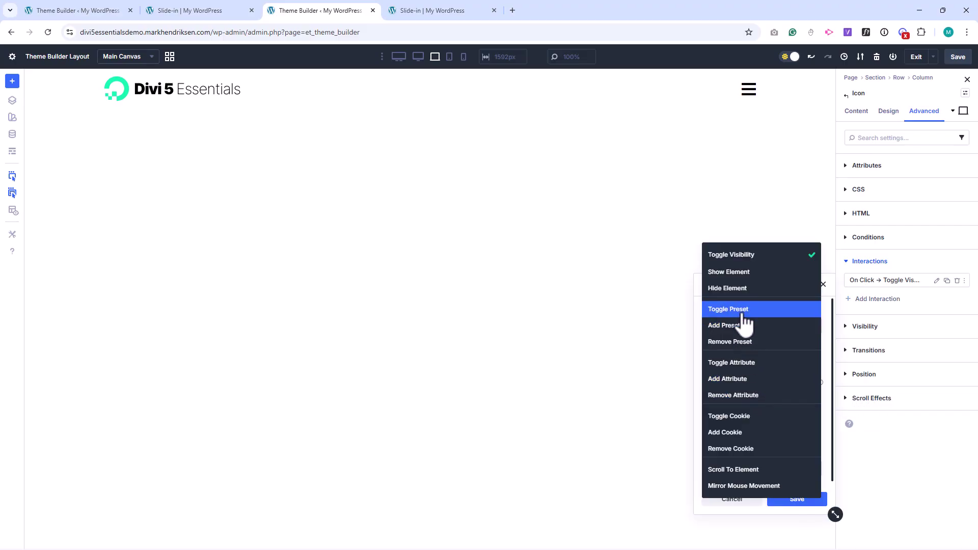
pyautogui.click(736, 288)
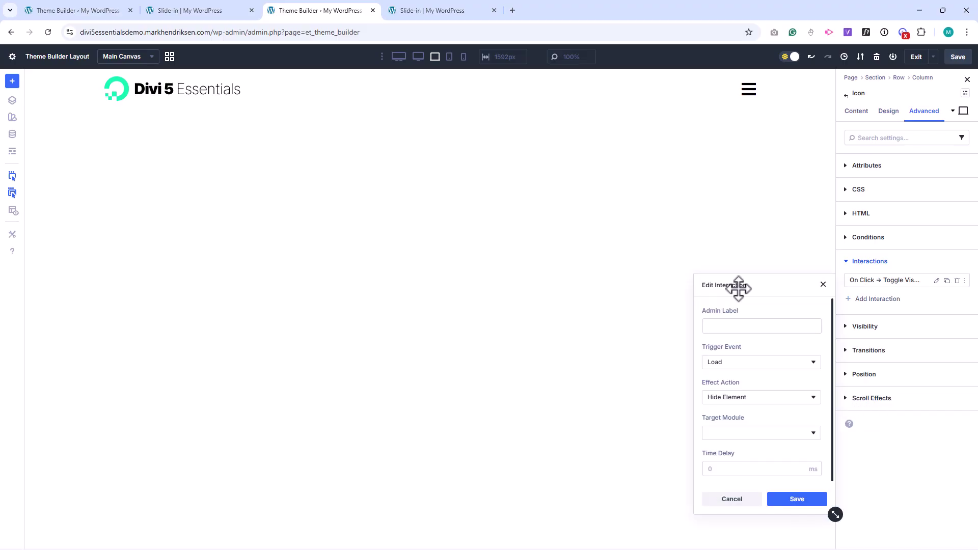
pyautogui.click(718, 436)
pyautogui.click(722, 455)
pyautogui.click(789, 500)
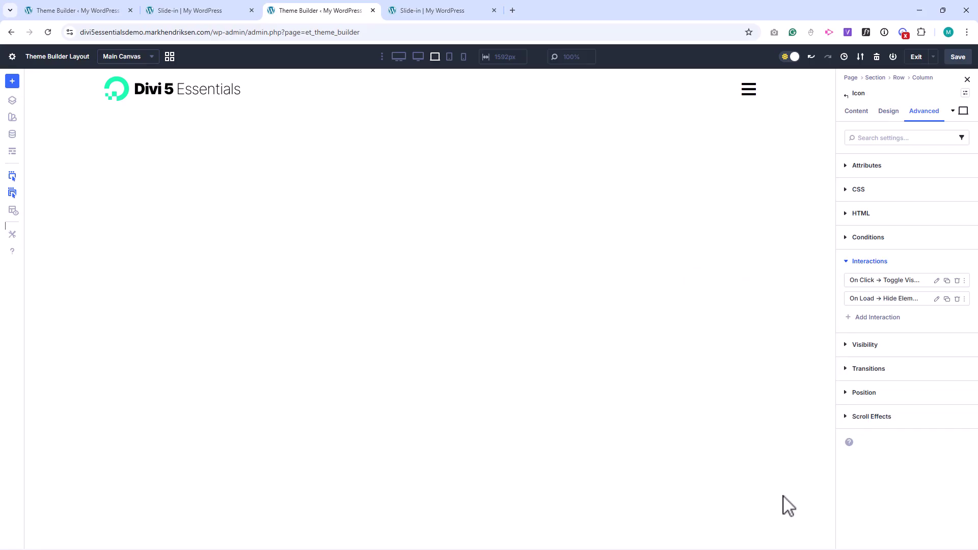
pyautogui.click(956, 60)
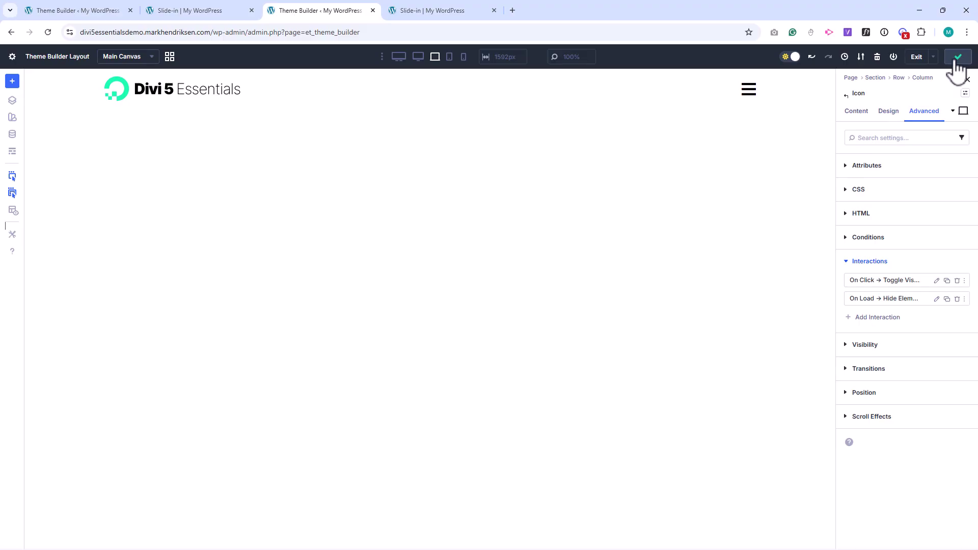
# On the live Slide-in page, open the green panel from the hamburger icon
pyautogui.click(405, 9)
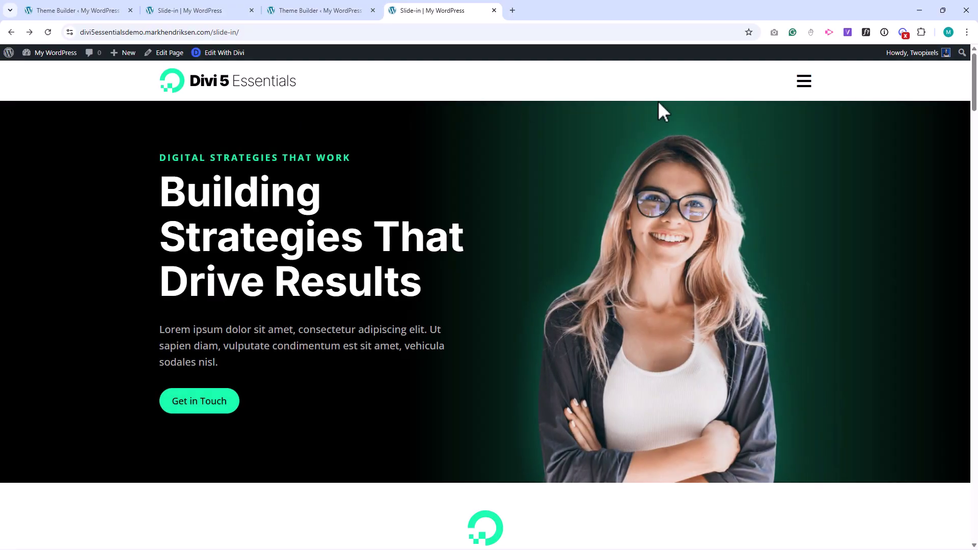
pyautogui.click(805, 83)
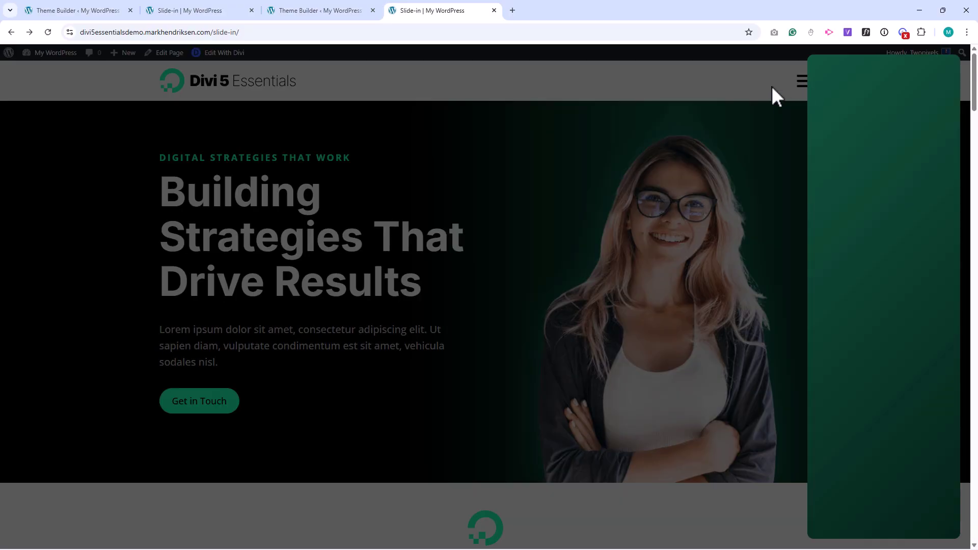
# On the Slide-in canvas, add an Icon module showing the cross icon
pyautogui.click(307, 16)
pyautogui.click(152, 61)
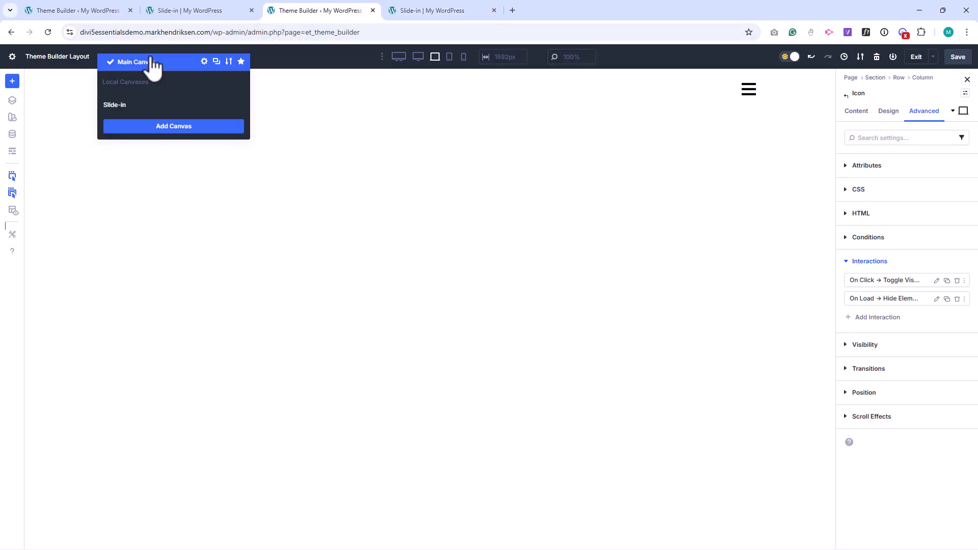
pyautogui.click(129, 105)
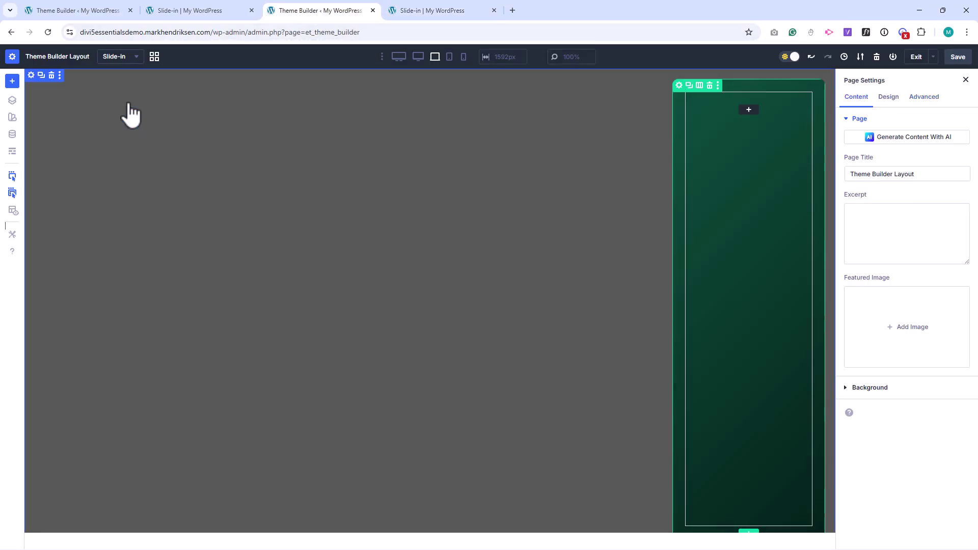
pyautogui.click(748, 110)
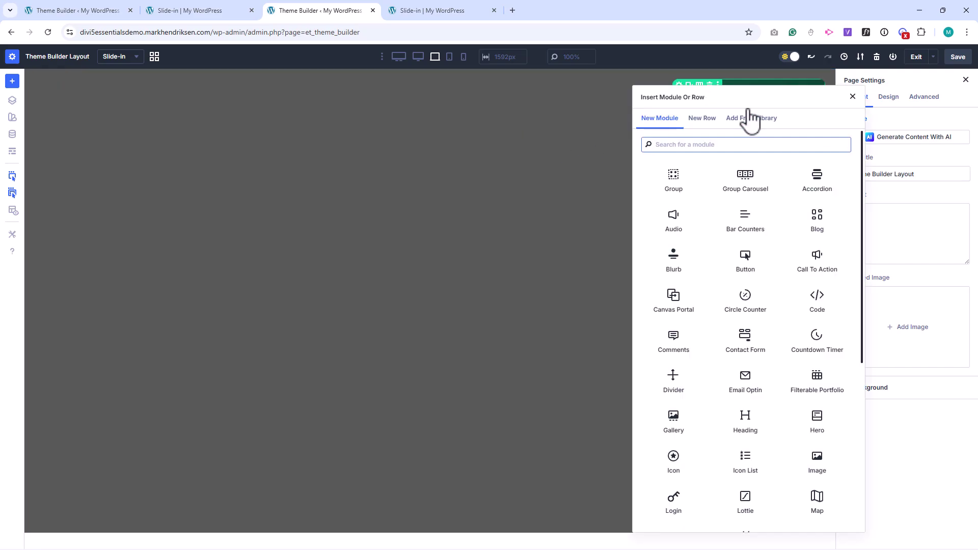
pyautogui.write('ic')
pyautogui.click(676, 179)
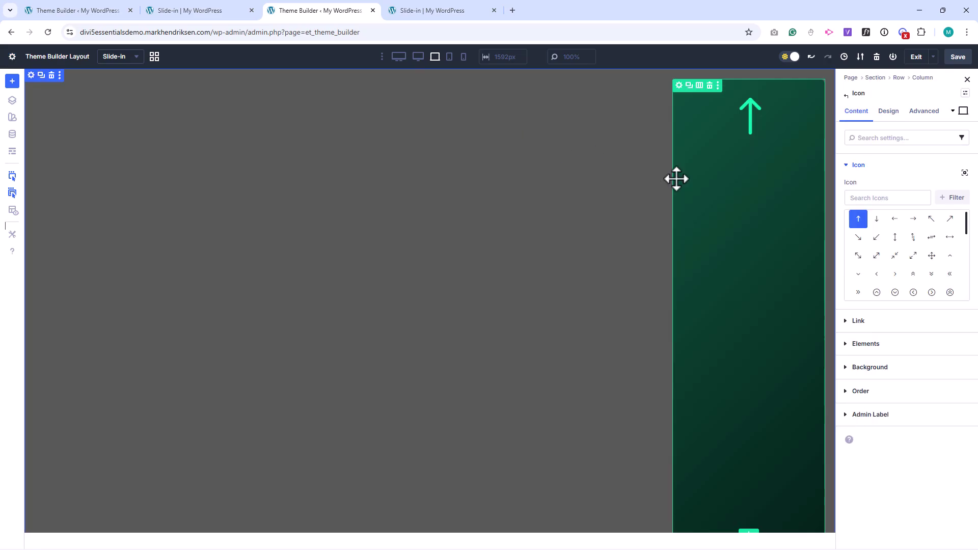
pyautogui.click(878, 198)
pyautogui.write('cross')
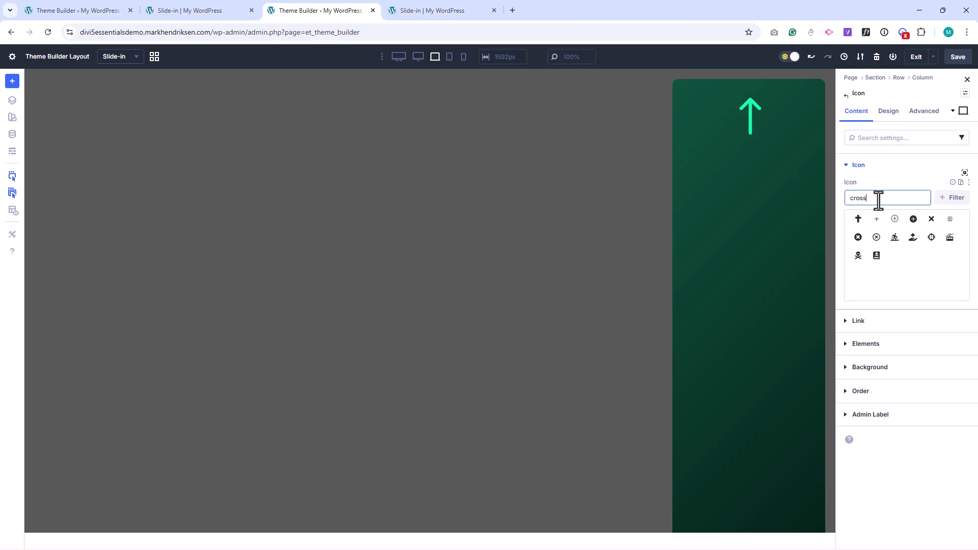
pyautogui.click(931, 219)
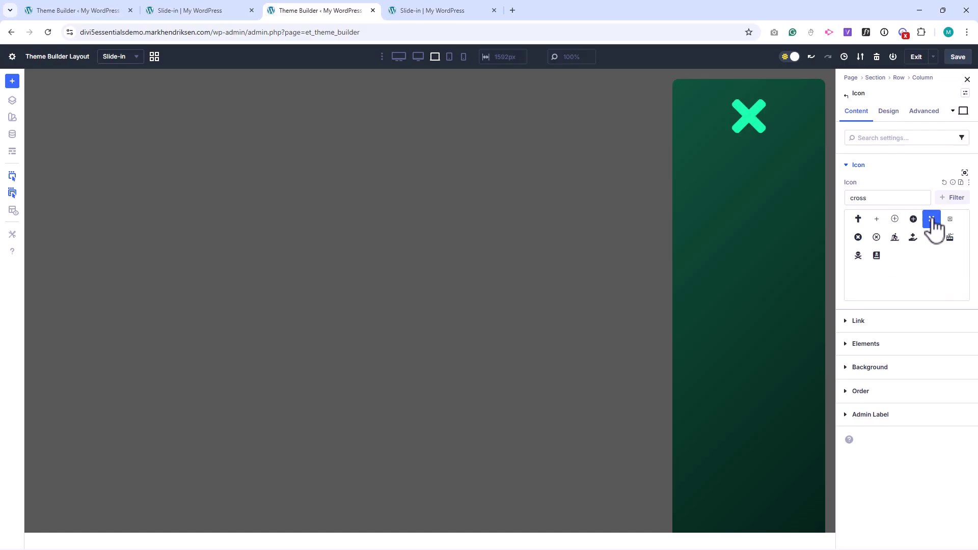
# Make the X icon white, 30px in size and right-aligned, with bottom spacing
pyautogui.click(888, 111)
pyautogui.click(858, 188)
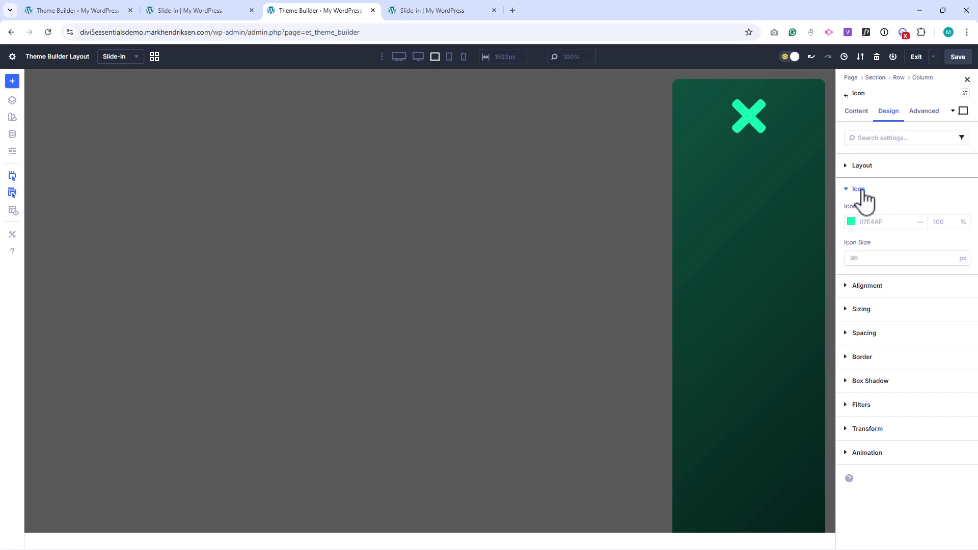
pyautogui.click(851, 221)
pyautogui.moveTo(761, 292); pyautogui.dragTo(710, 246)
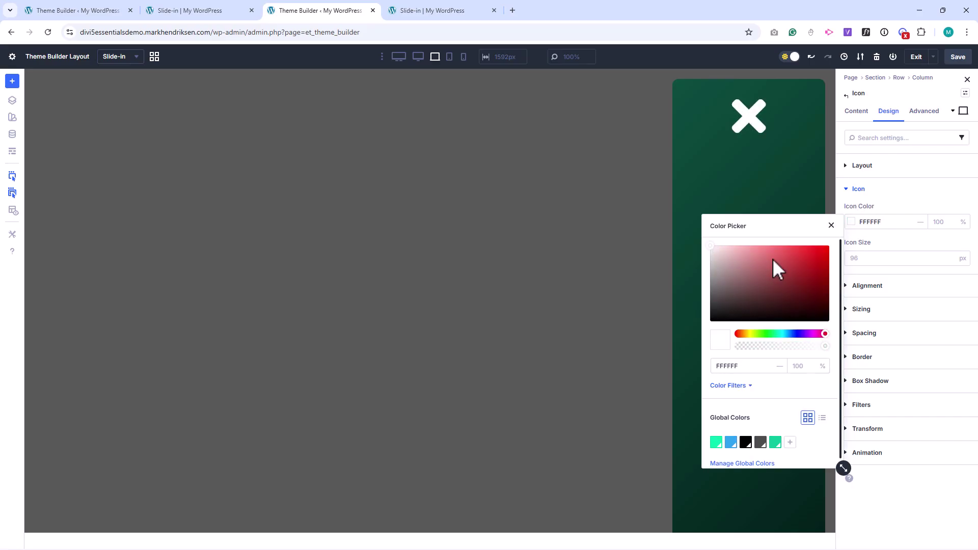
pyautogui.click(831, 225)
pyautogui.click(866, 258)
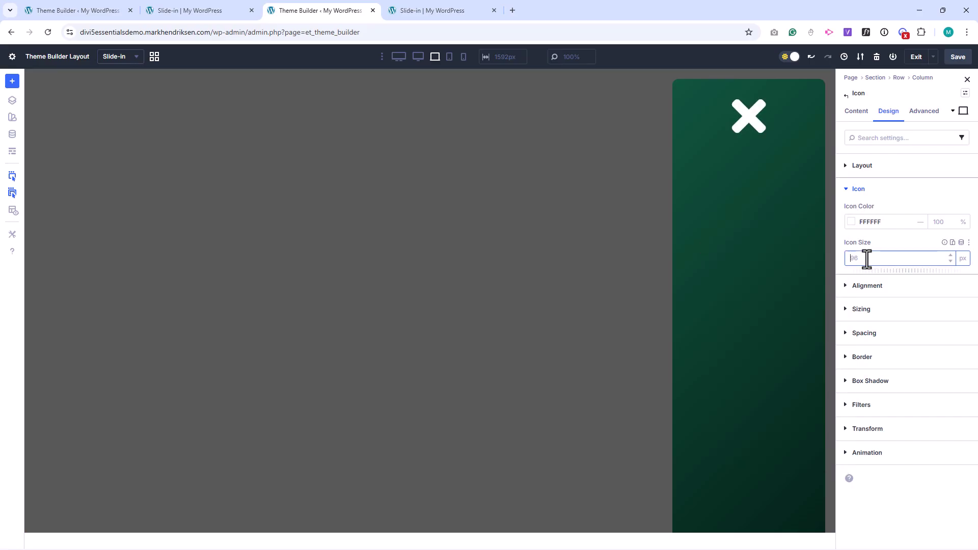
pyautogui.write('30')
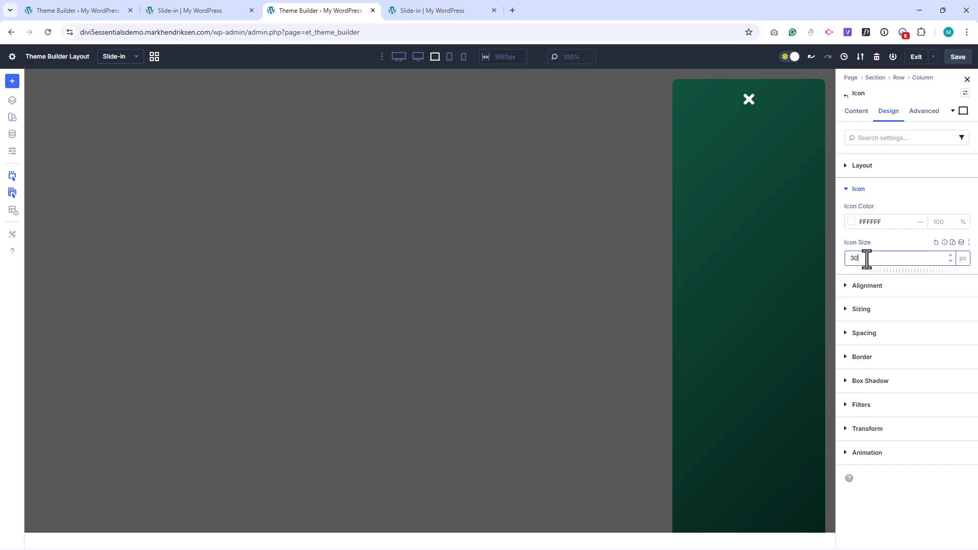
pyautogui.click(866, 286)
pyautogui.click(886, 244)
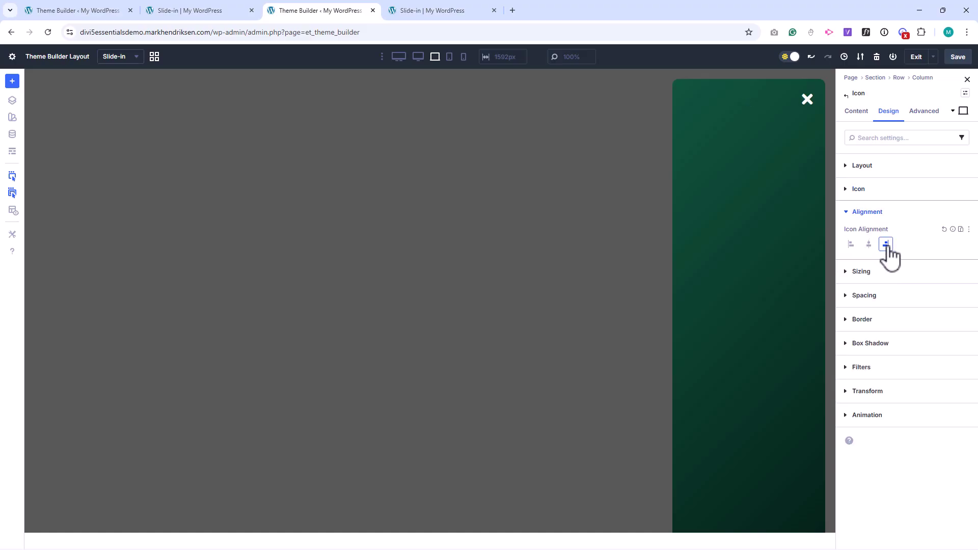
pyautogui.click(872, 296)
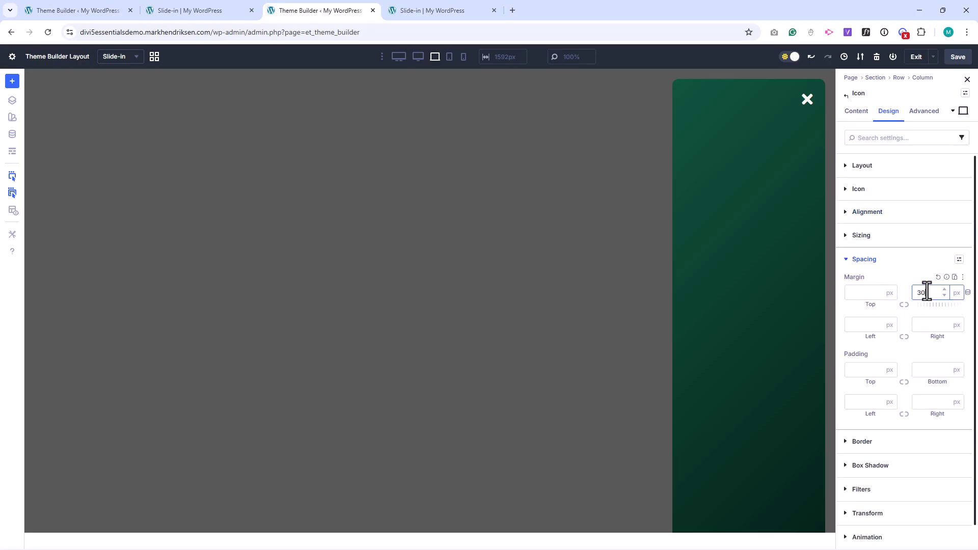
# Add a Click interaction on the X toggling the Section's visibility, and save the layout
pyautogui.click(933, 115)
pyautogui.click(872, 262)
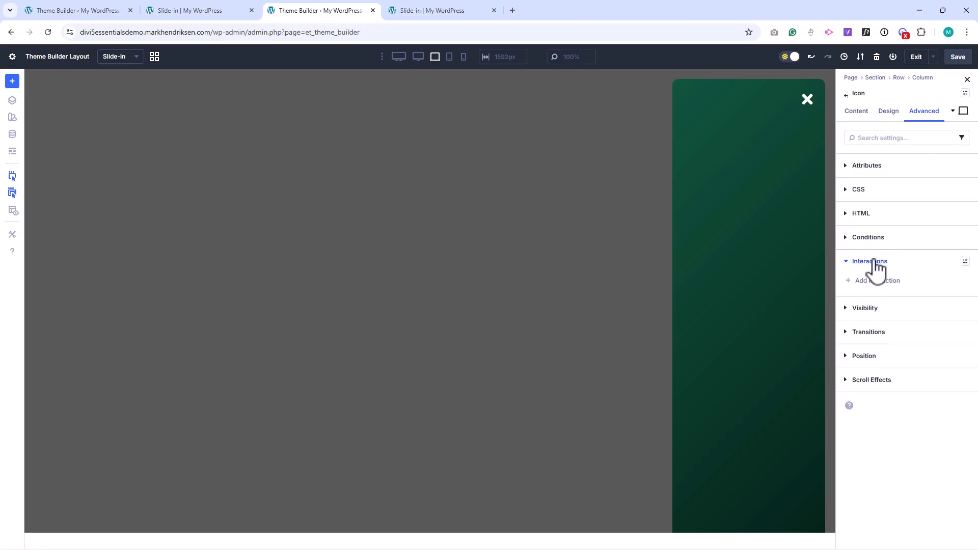
pyautogui.click(877, 281)
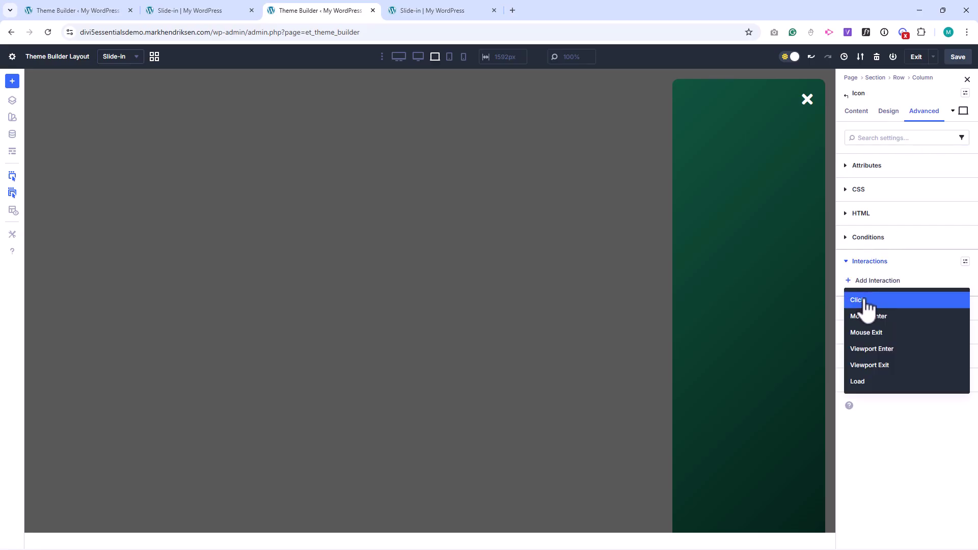
pyautogui.click(866, 301)
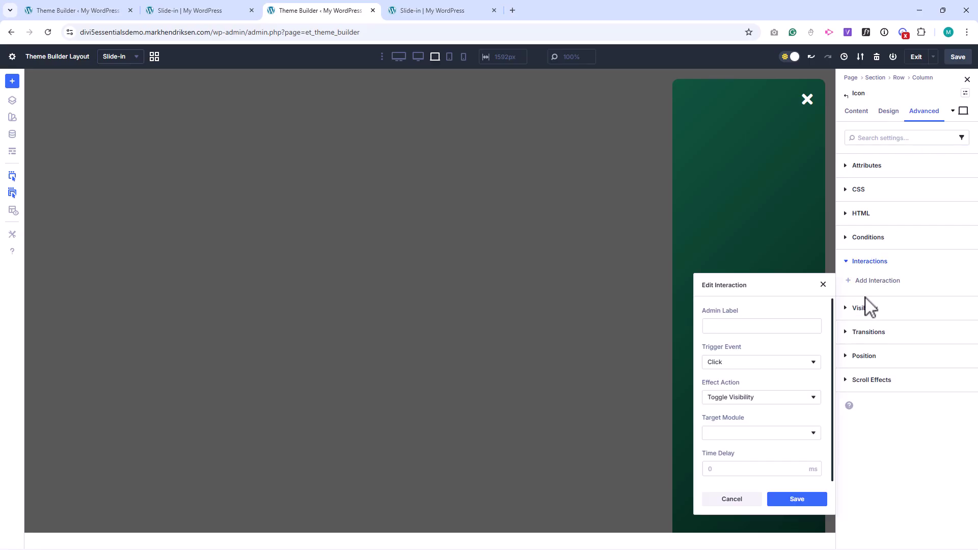
pyautogui.click(759, 433)
pyautogui.click(734, 437)
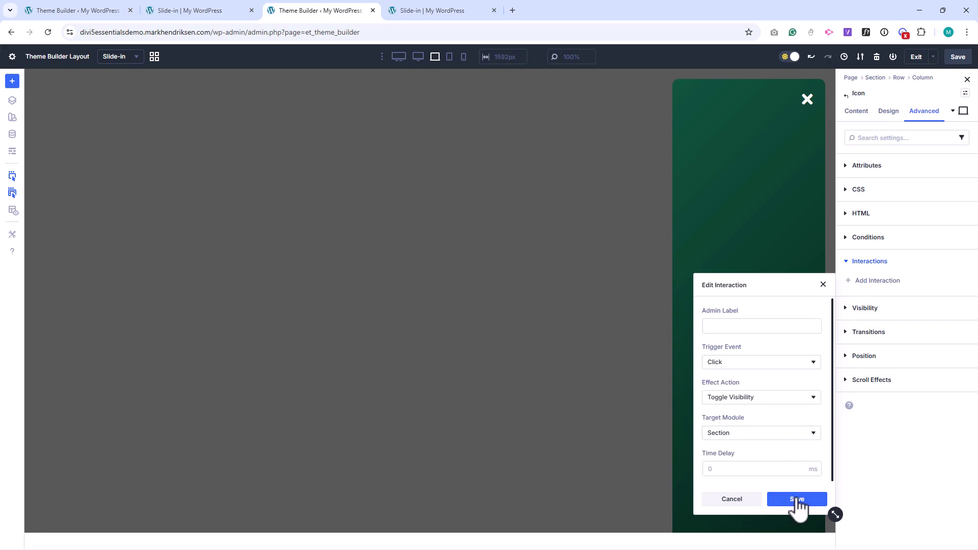
pyautogui.click(797, 498)
pyautogui.click(957, 56)
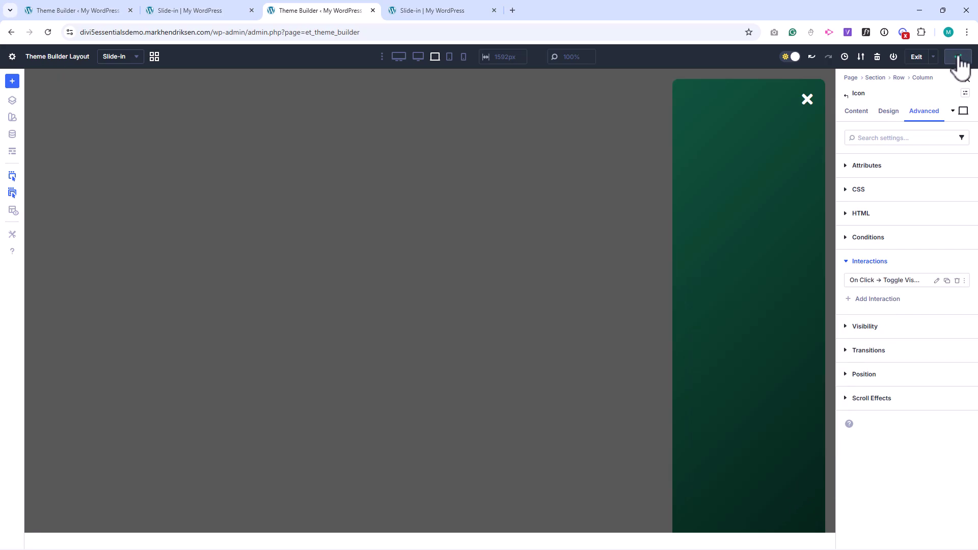
# Reload the live page, open the panel, close it with the X, reopen it, then return to the builder
pyautogui.click(437, 11)
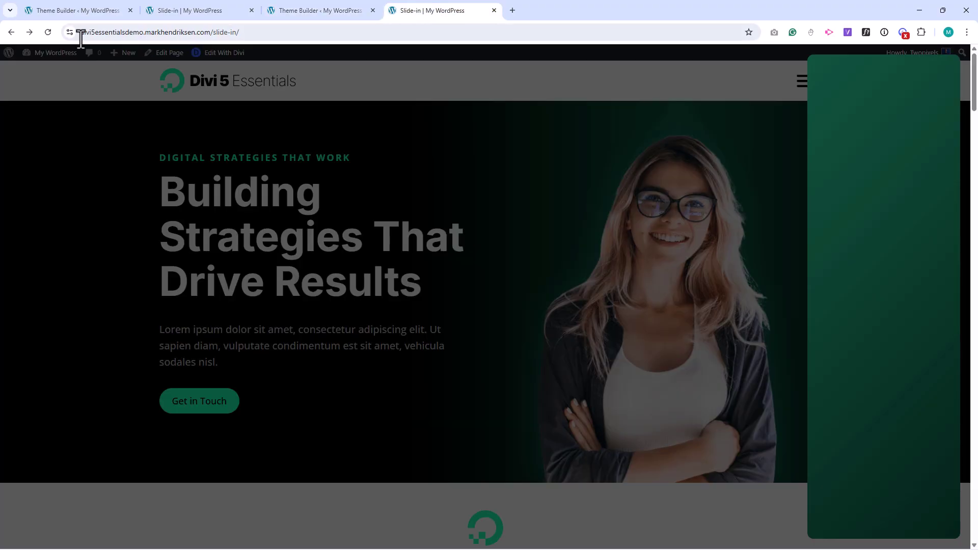
pyautogui.click(48, 33)
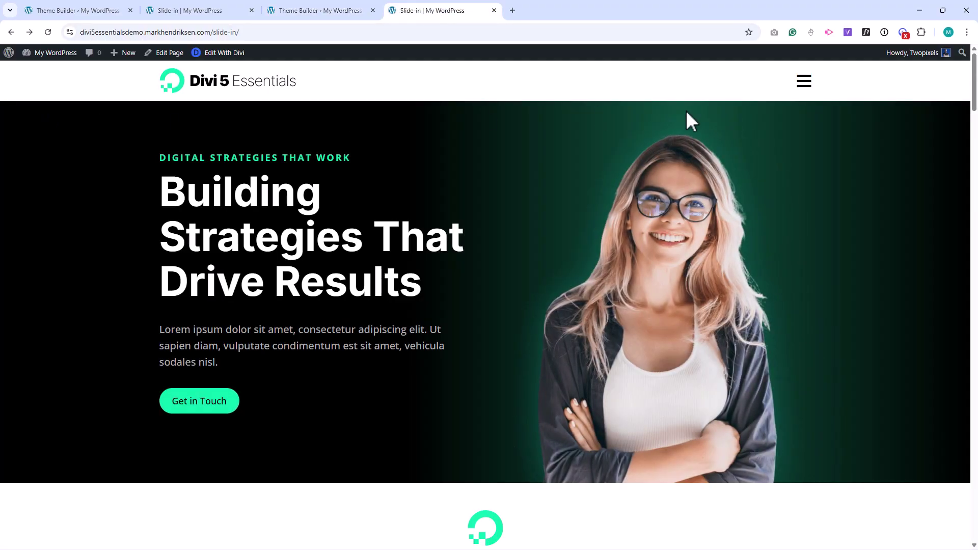
pyautogui.click(803, 83)
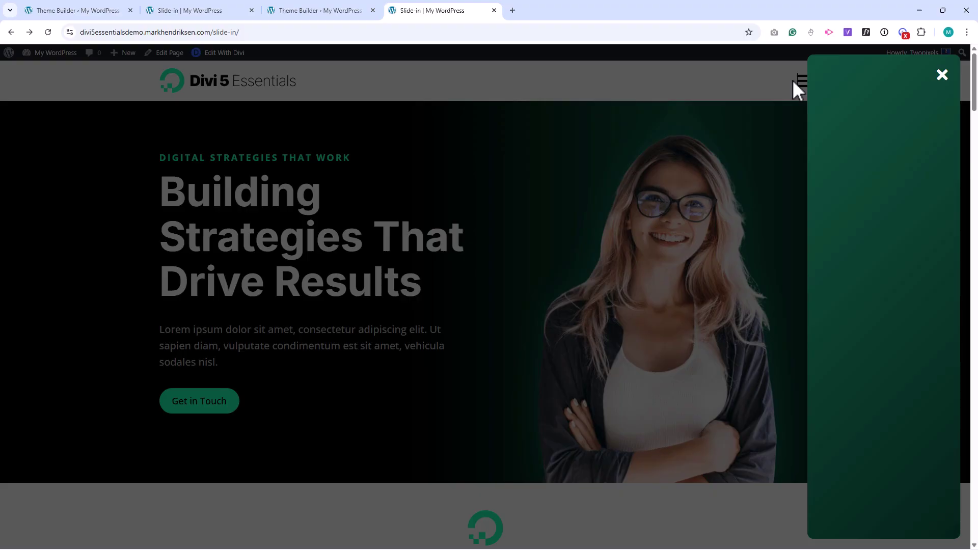
pyautogui.click(942, 74)
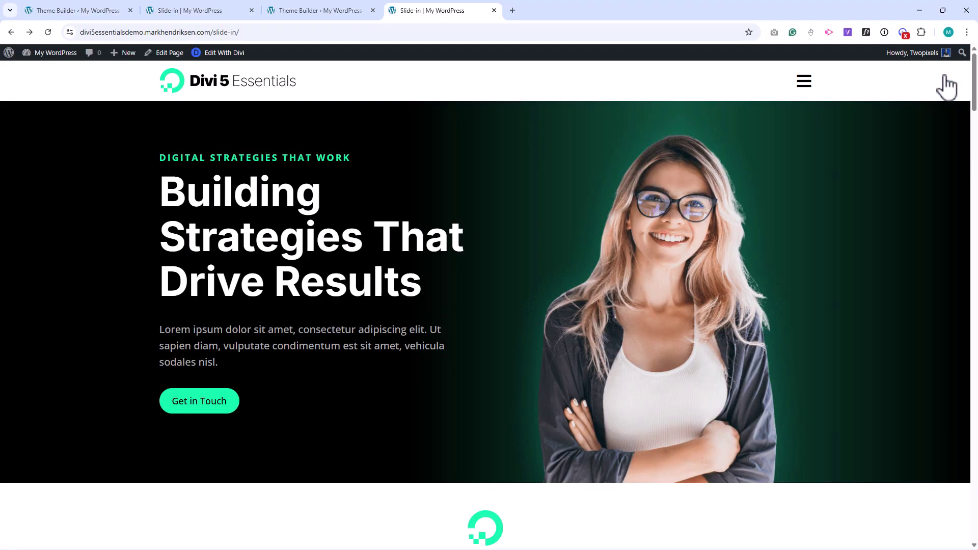
pyautogui.click(806, 91)
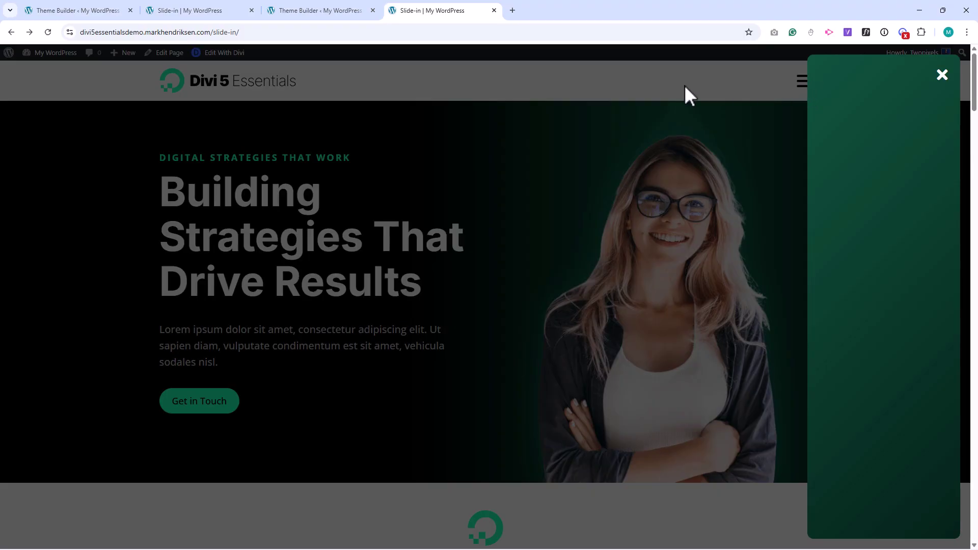
pyautogui.click(334, 14)
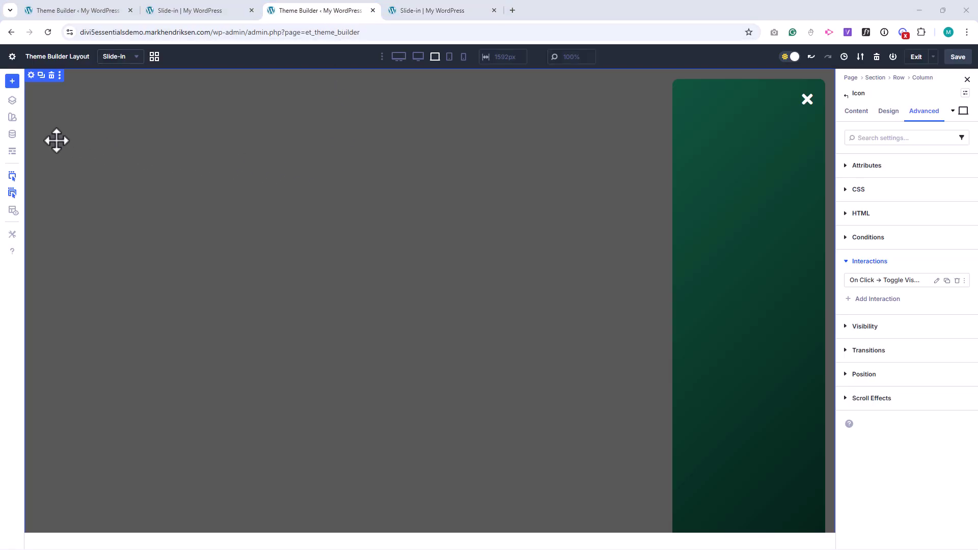
# Give the panel's section a fade animation and edit its duration
pyautogui.click(32, 85)
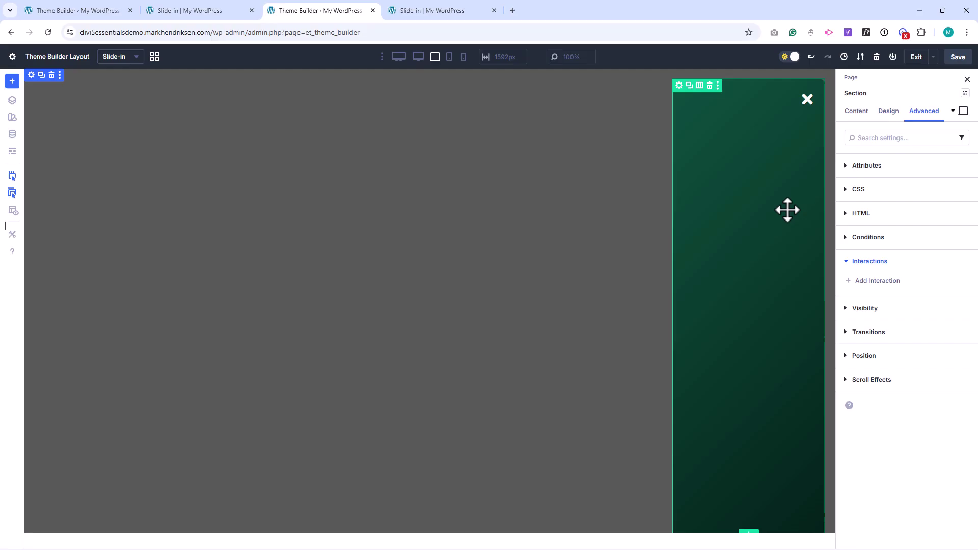
pyautogui.click(887, 112)
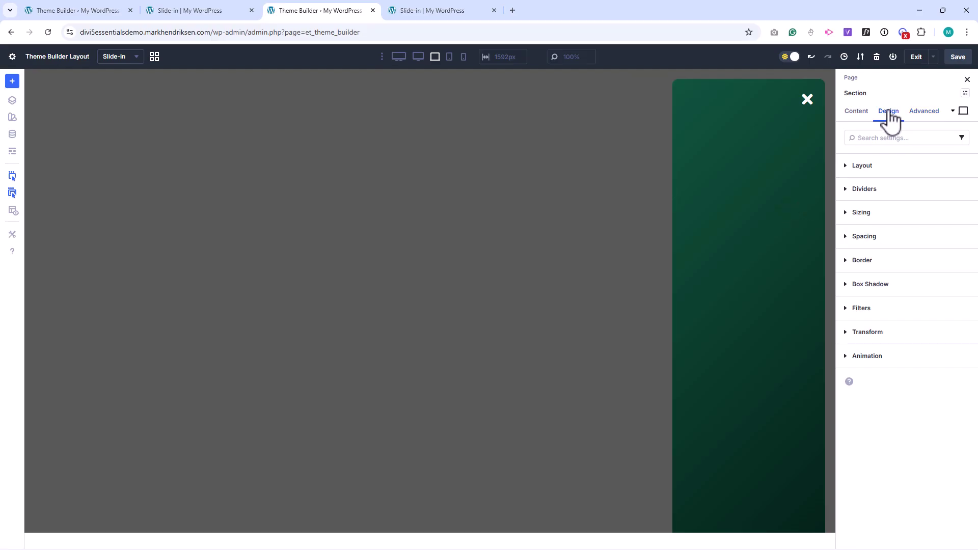
pyautogui.click(908, 365)
pyautogui.click(891, 400)
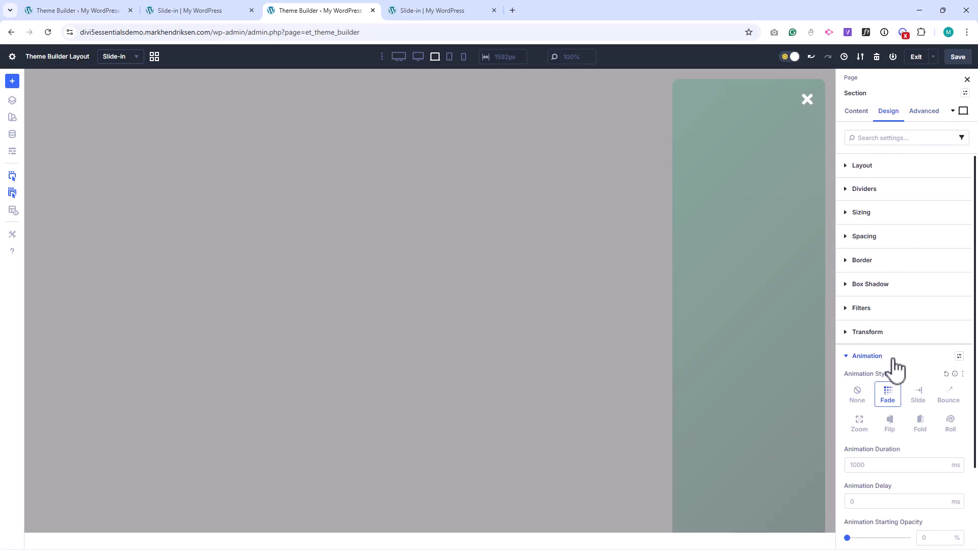
pyautogui.click(868, 465)
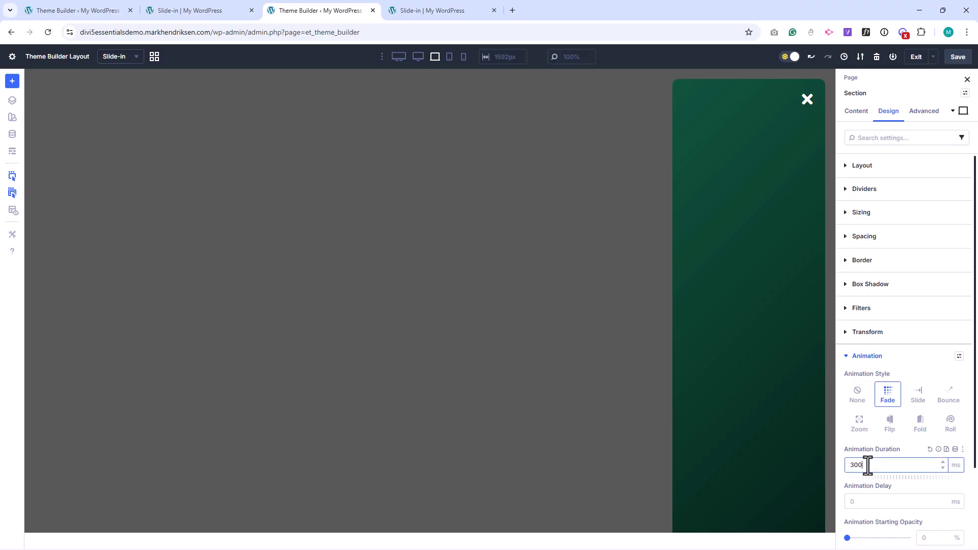
# Give the row a Slide animation from the left with 200ms duration and delay
pyautogui.moveTo(733, 295)
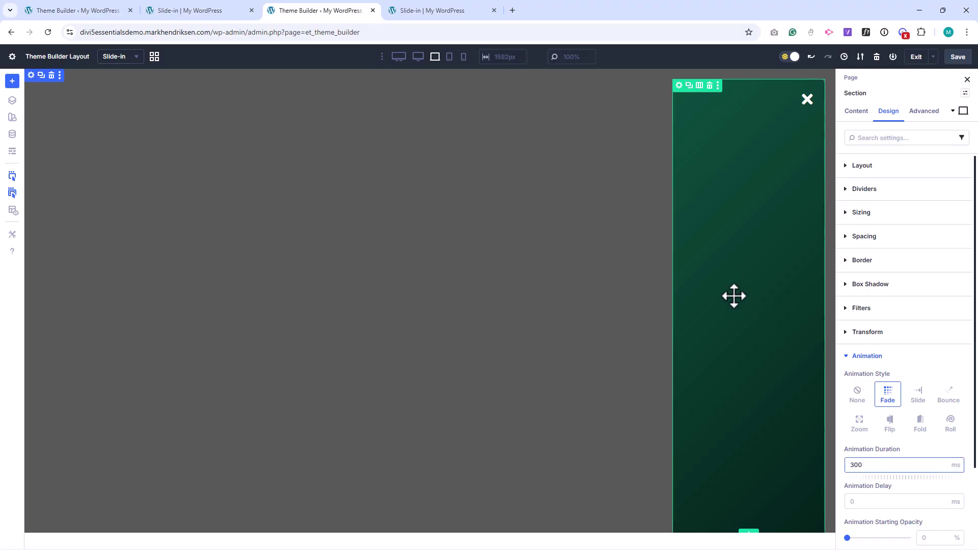
pyautogui.click(679, 86)
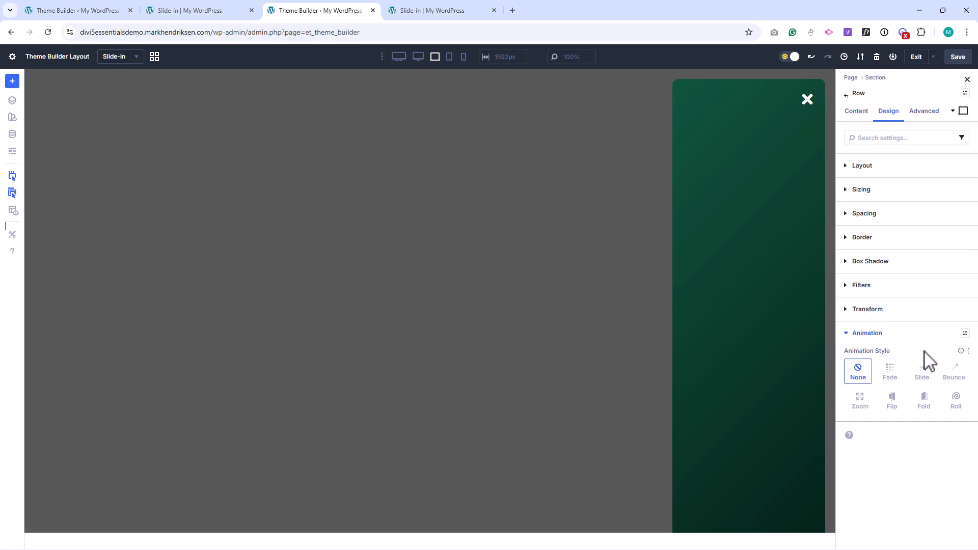
pyautogui.click(920, 372)
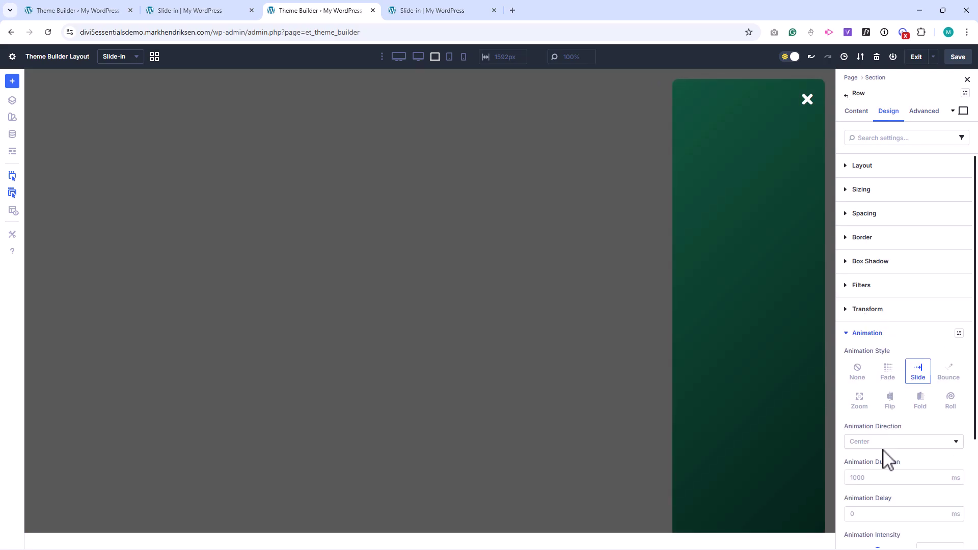
pyautogui.click(882, 442)
pyautogui.click(877, 453)
pyautogui.click(871, 477)
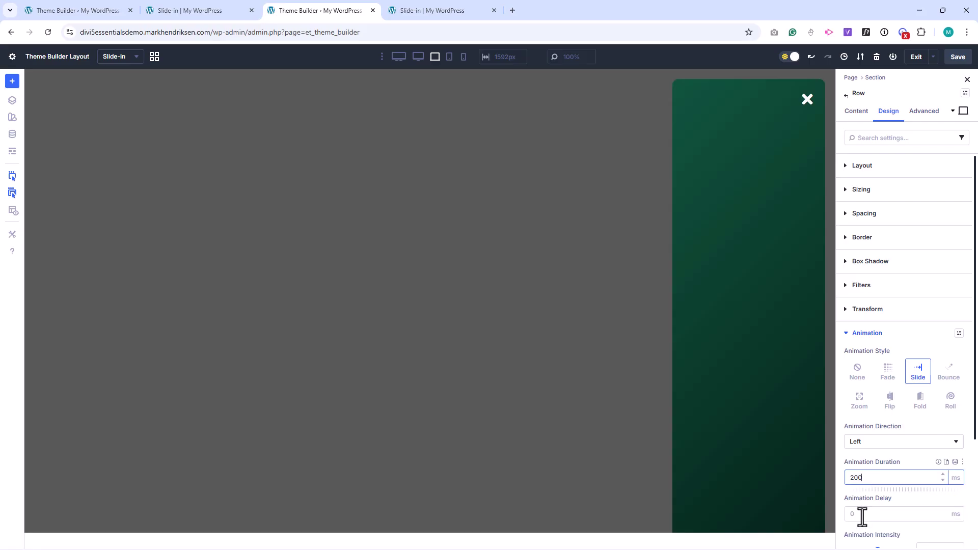
pyautogui.click(862, 514)
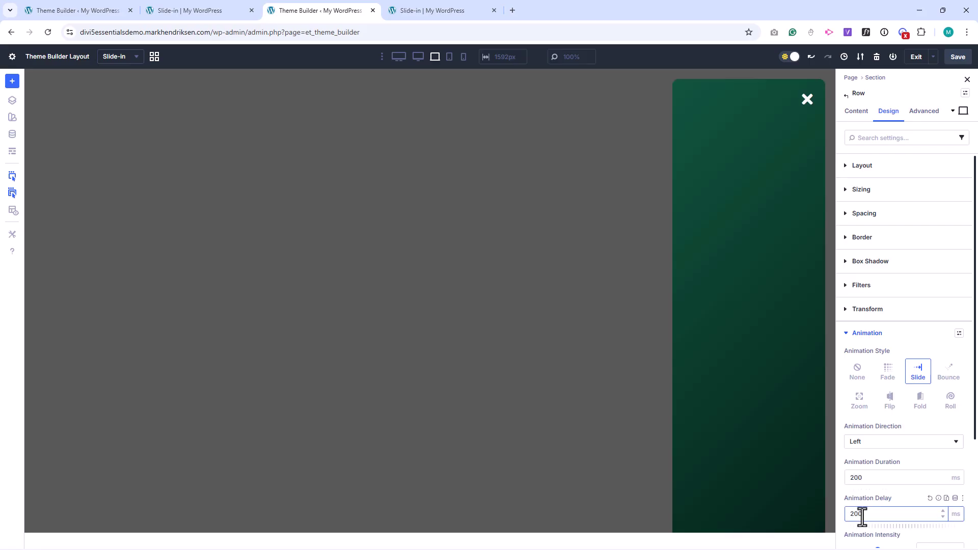
pyautogui.scroll(-2, 885, 471)
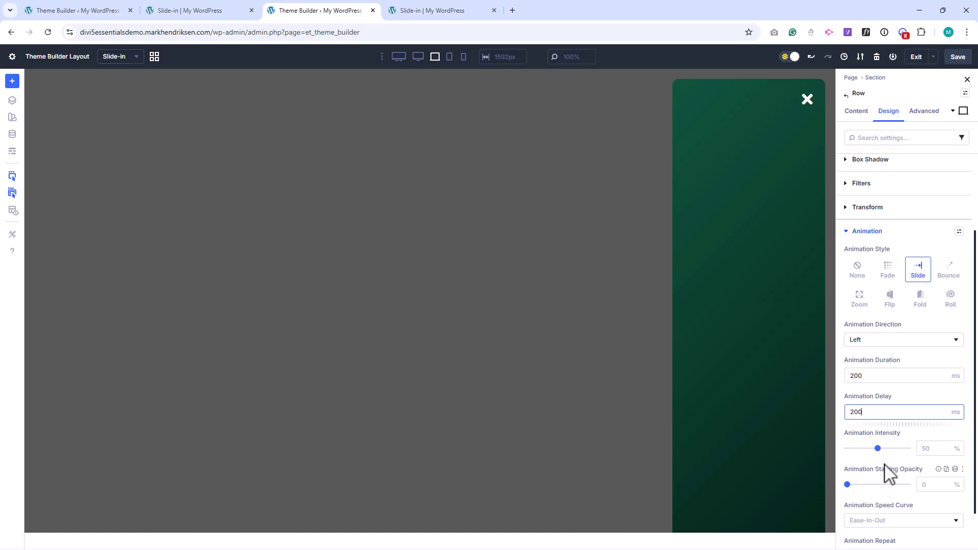
# Set the animation intensity to 55% and starting opacity to 100%, then save
pyautogui.click(932, 449)
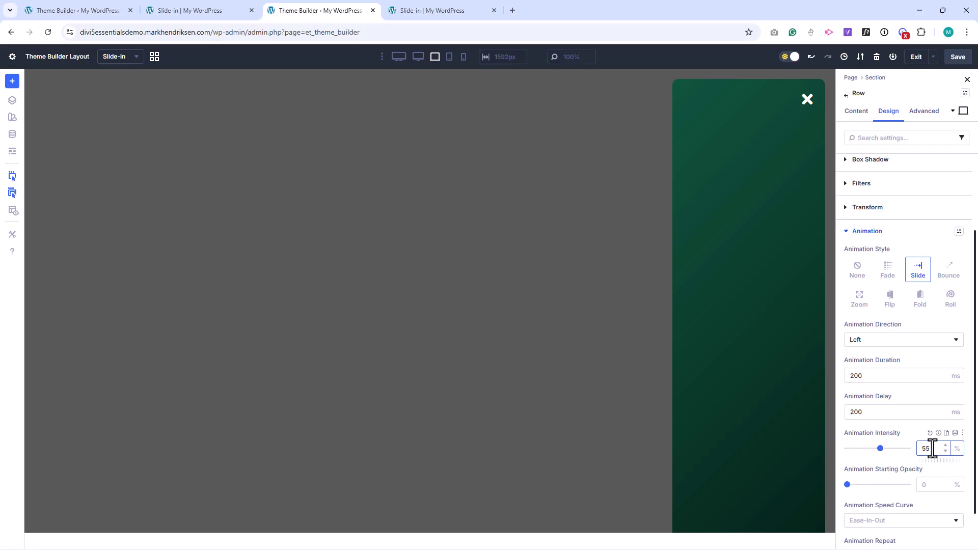
pyautogui.click(923, 486)
pyautogui.write('100')
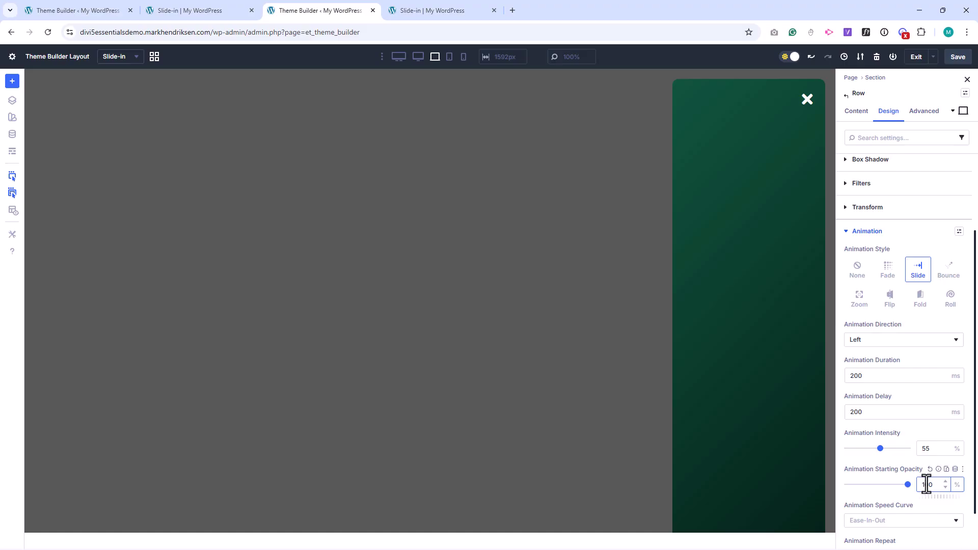
pyautogui.click(957, 59)
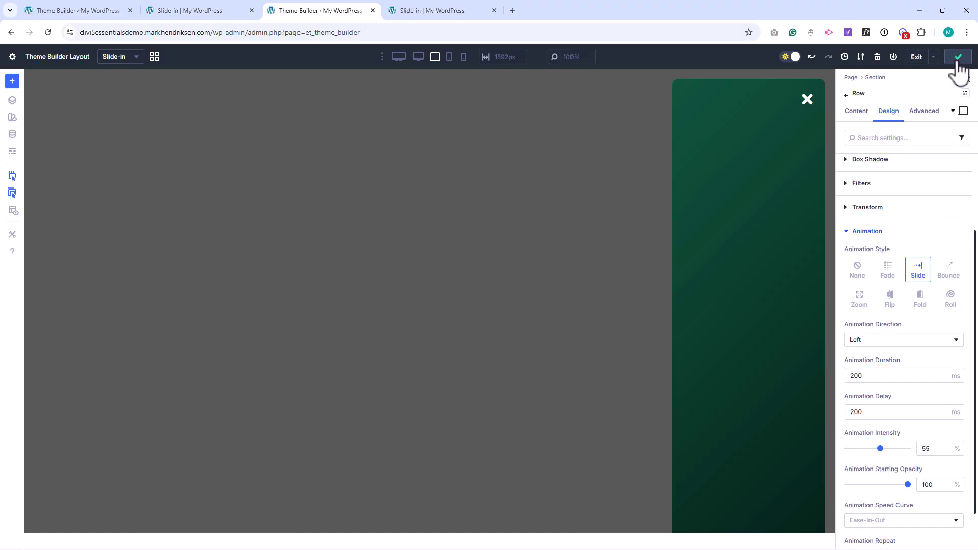
pyautogui.click(436, 21)
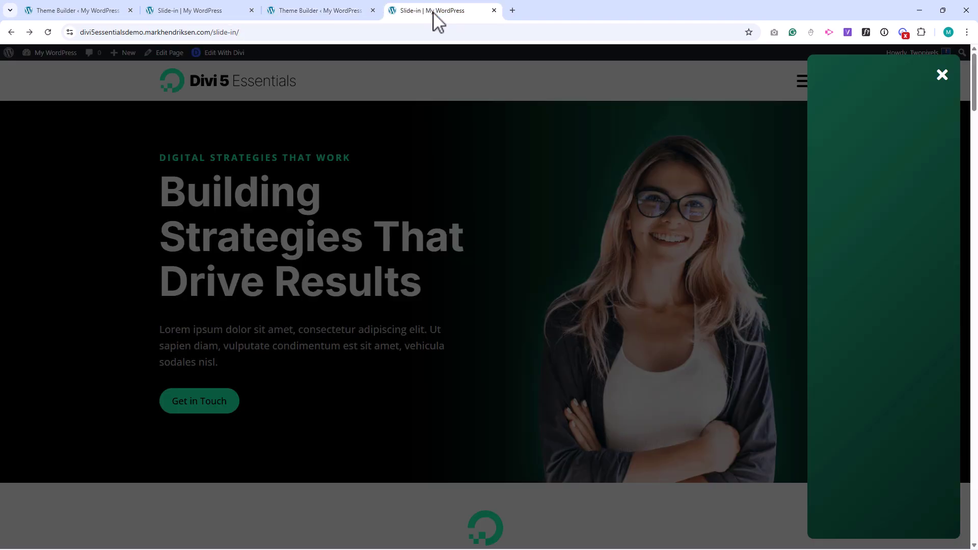
pyautogui.click(47, 32)
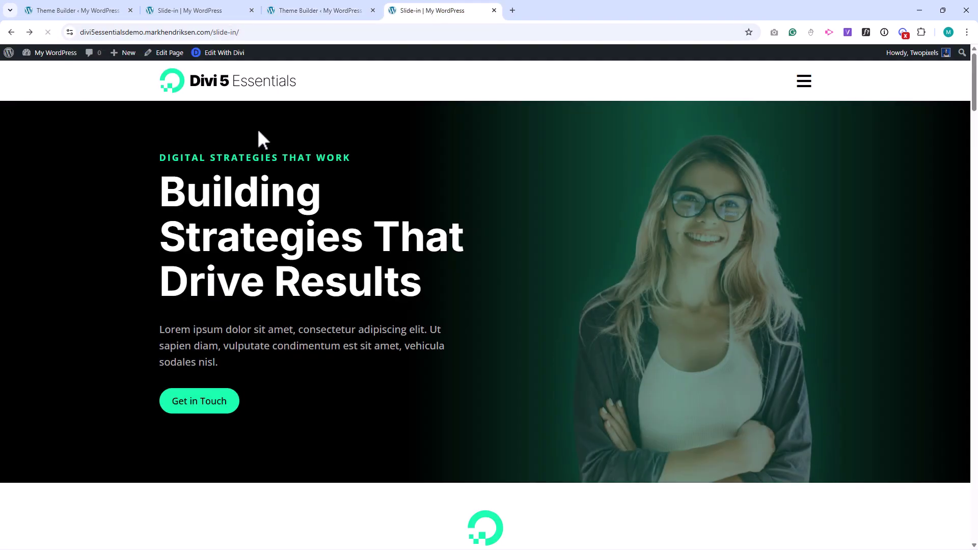
pyautogui.click(804, 89)
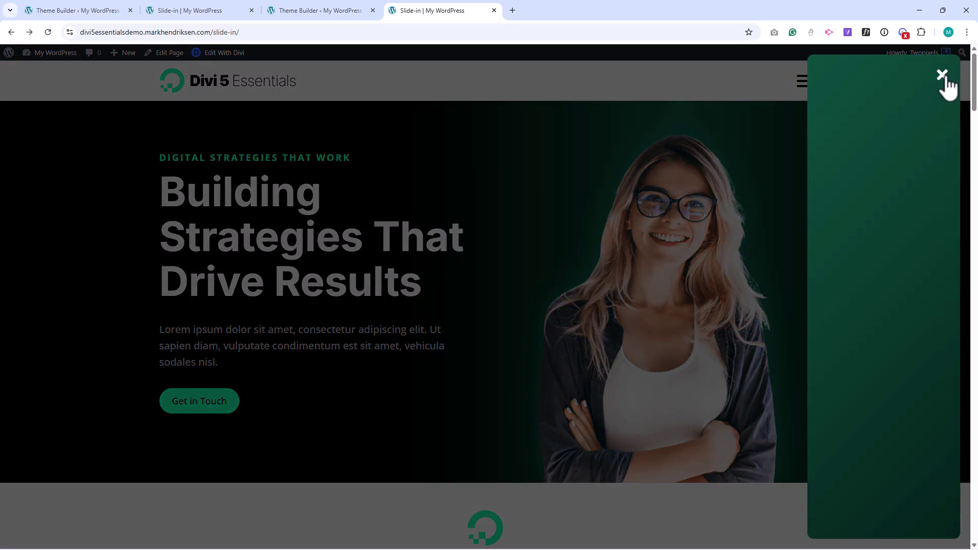
pyautogui.click(942, 75)
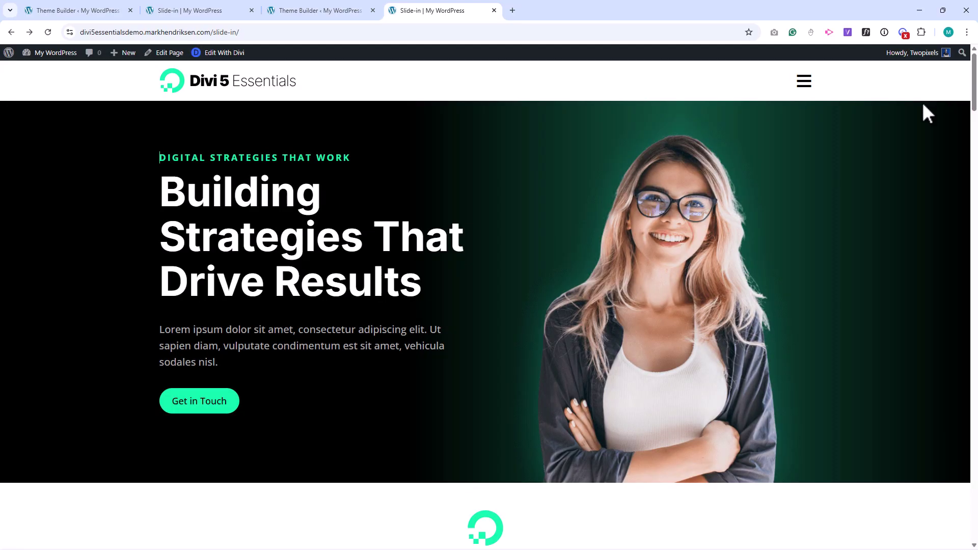
pyautogui.click(804, 89)
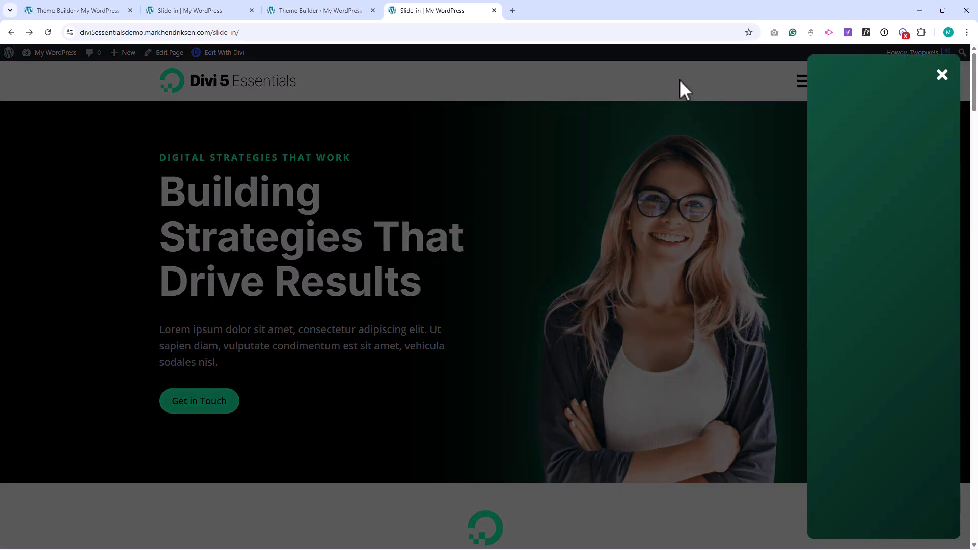
pyautogui.click(326, 11)
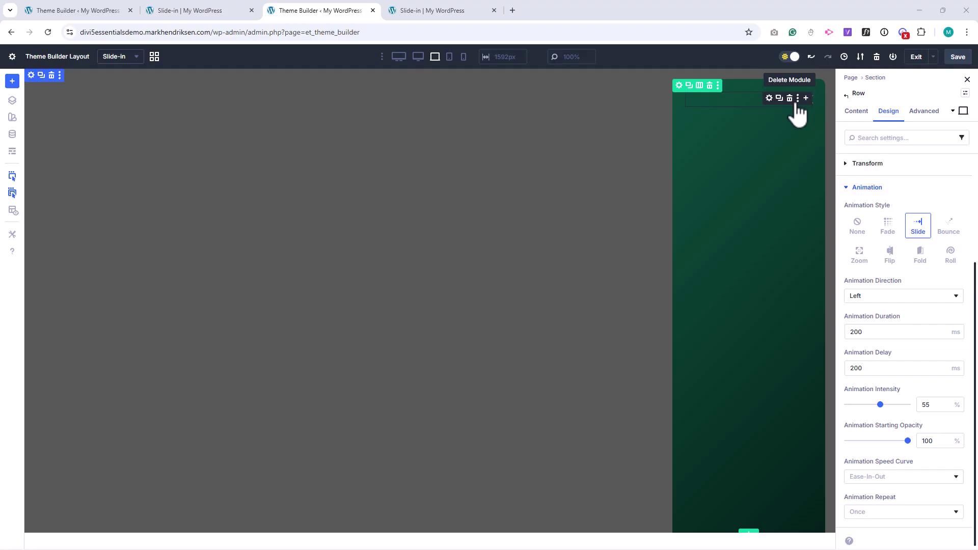
# Add an Image module with the white Divi 5 Essentials logo from the Media Library
pyautogui.click(806, 98)
pyautogui.write('image')
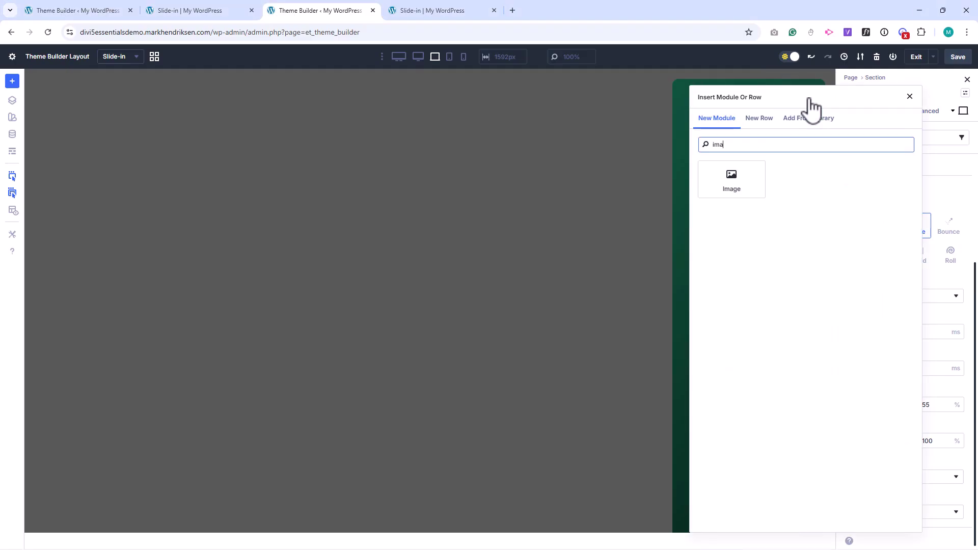
pyautogui.click(732, 176)
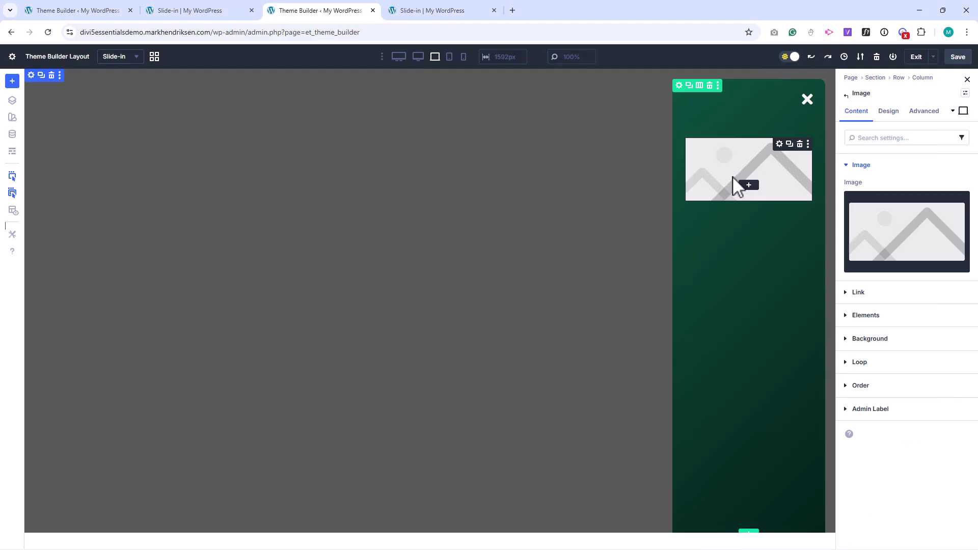
pyautogui.click(887, 232)
pyautogui.click(153, 179)
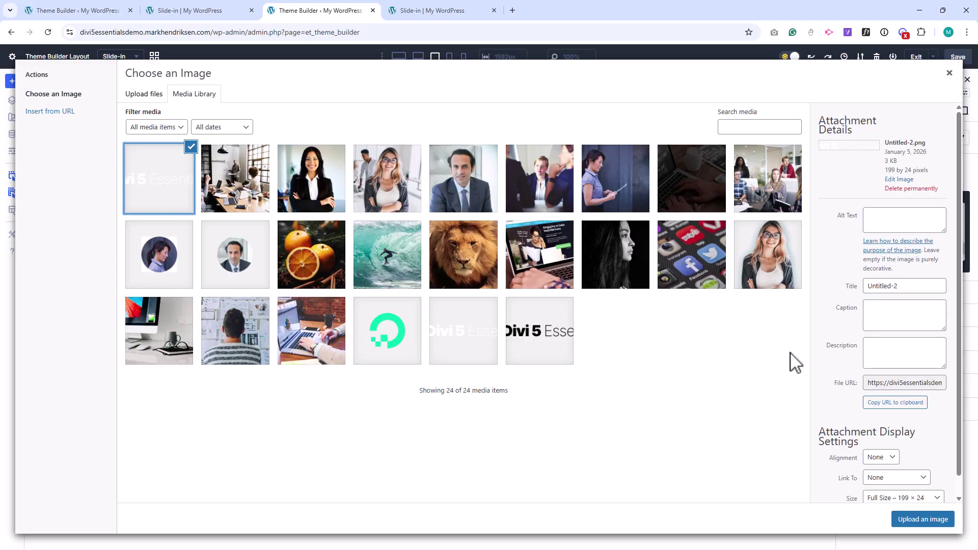
pyautogui.click(912, 518)
# Add a bottom margin beneath the logo in its spacing settings
pyautogui.click(888, 112)
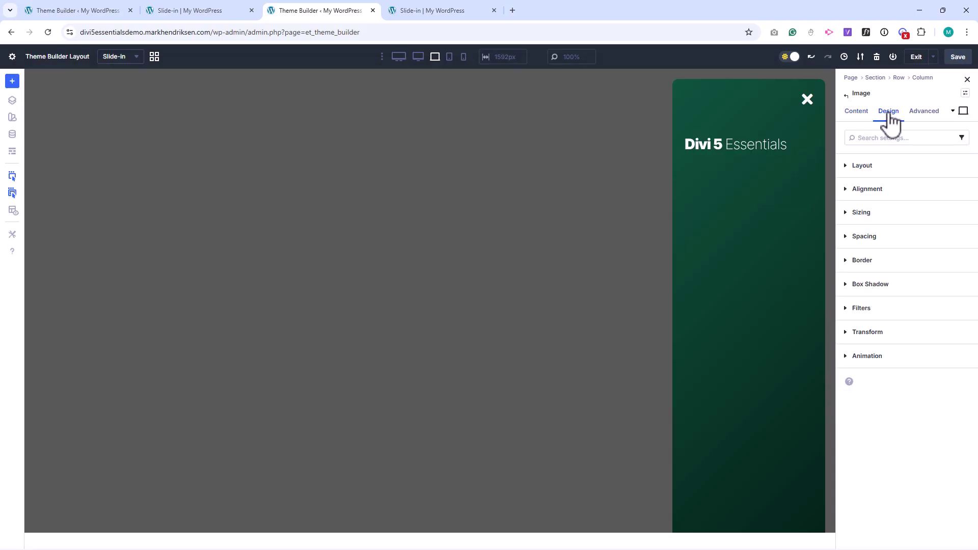
pyautogui.click(869, 237)
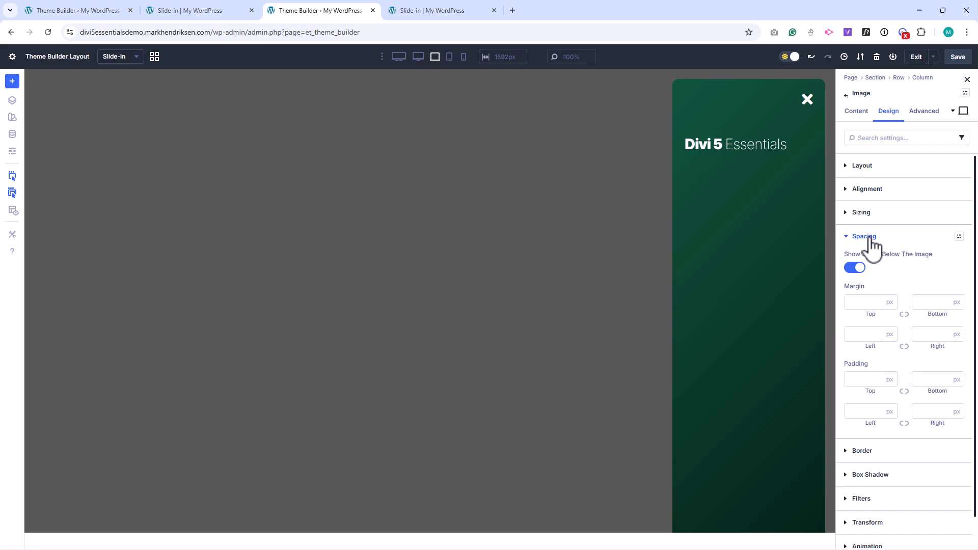
pyautogui.click(924, 302)
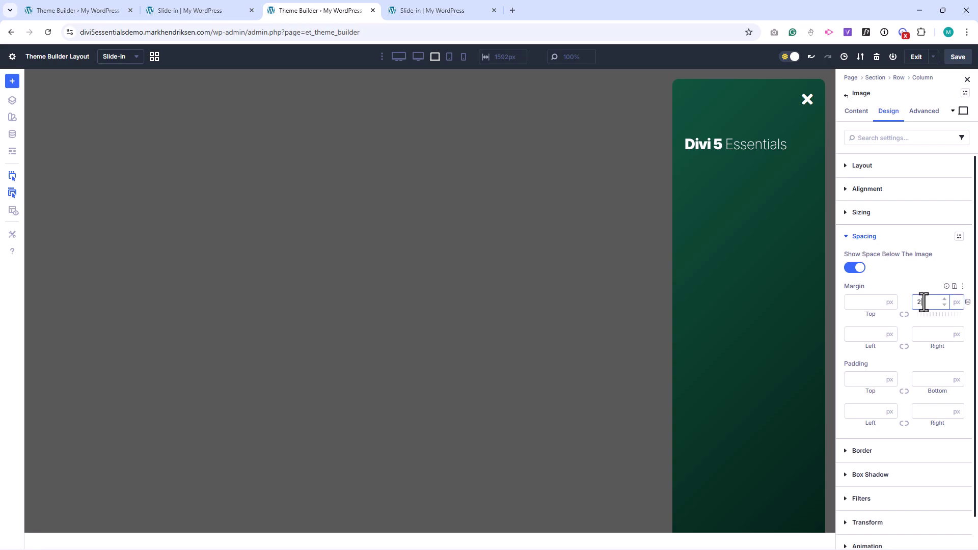
pyautogui.click(806, 147)
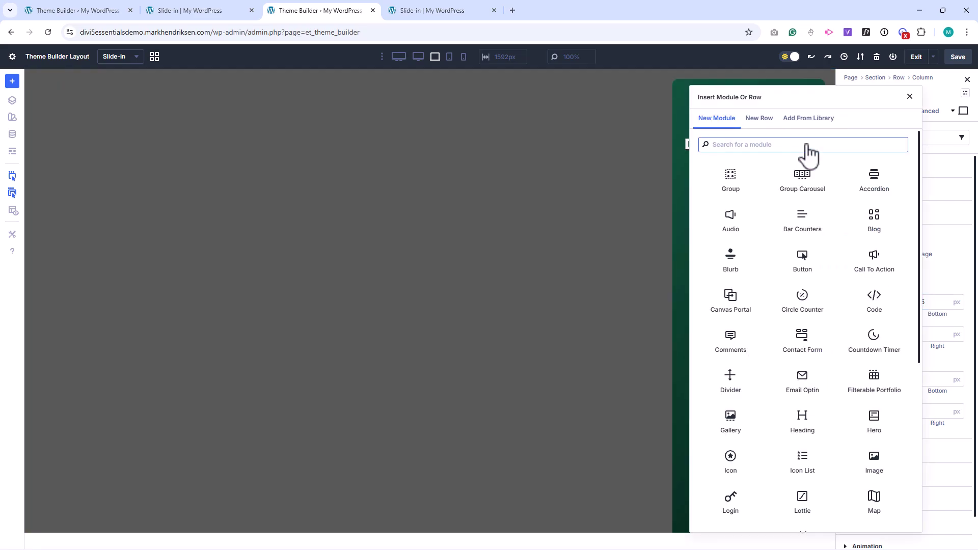
# Insert a Text module under the logo reading 'Home' and edit its link URL
pyautogui.write('text')
pyautogui.click(741, 184)
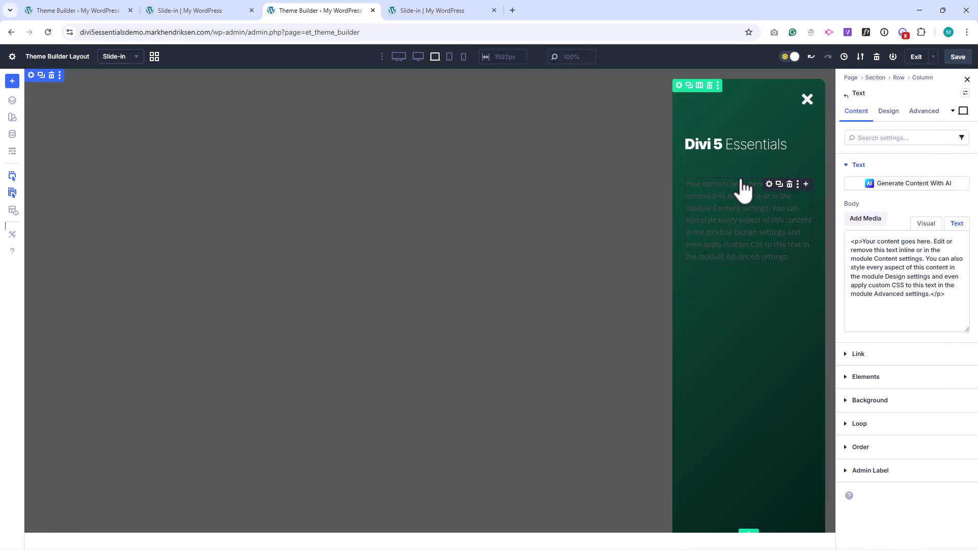
pyautogui.click(917, 291)
pyautogui.hotkey('ctrl', 'a')
pyautogui.write('Ho')
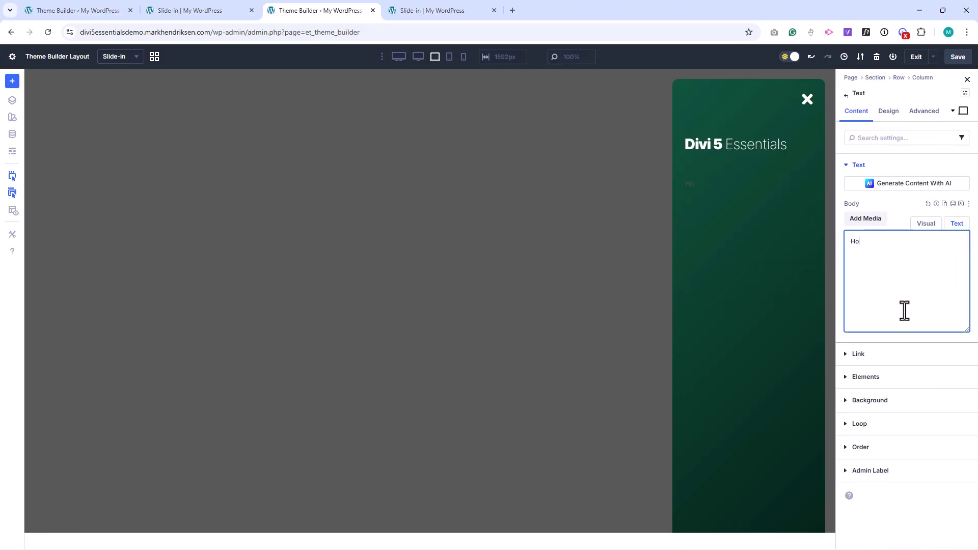
pyautogui.click(859, 354)
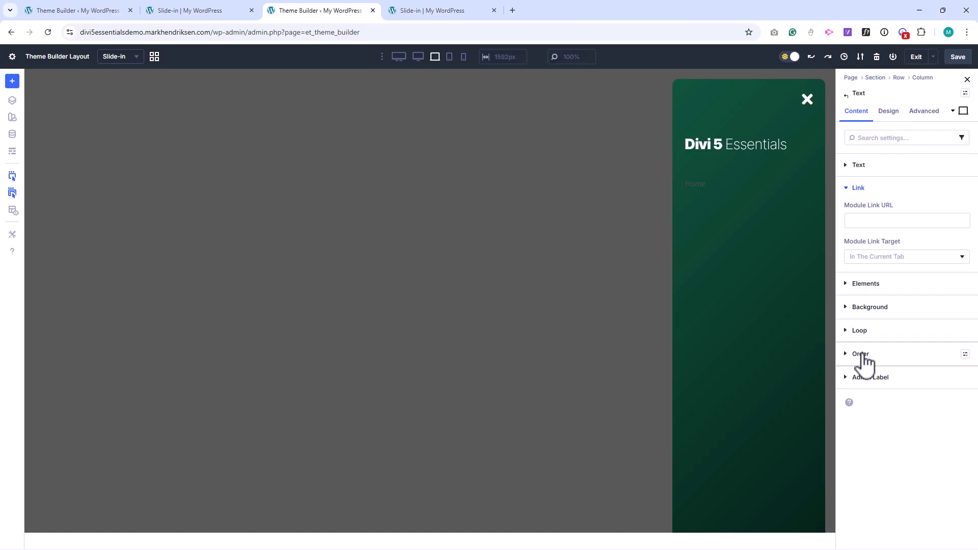
pyautogui.click(857, 220)
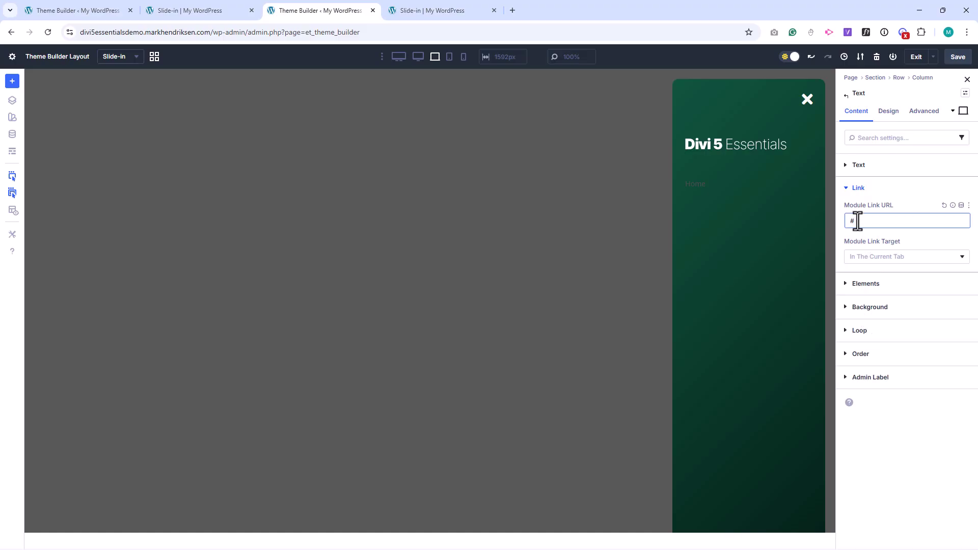
# Make the Home link text white and uppercase
pyautogui.click(886, 112)
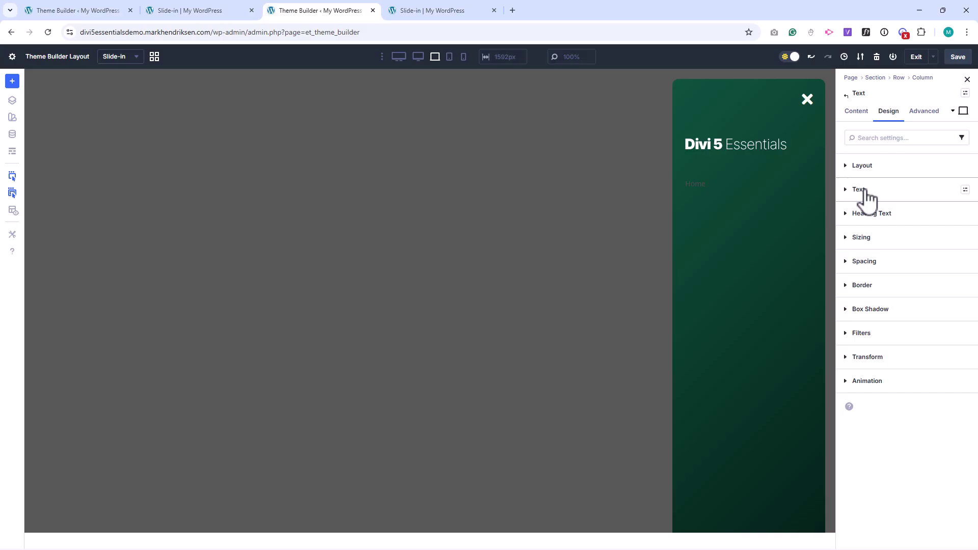
pyautogui.click(867, 200)
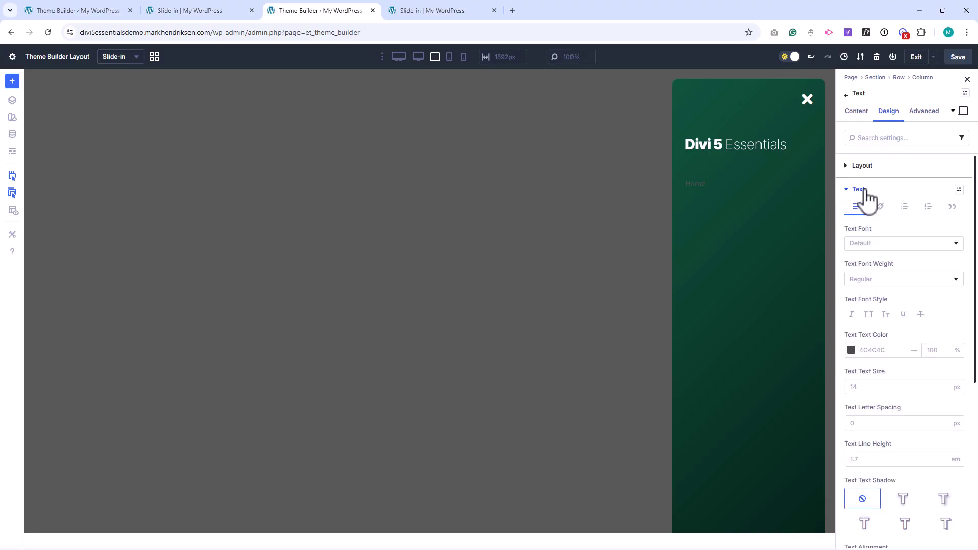
pyautogui.click(851, 350)
pyautogui.moveTo(743, 344); pyautogui.dragTo(710, 304)
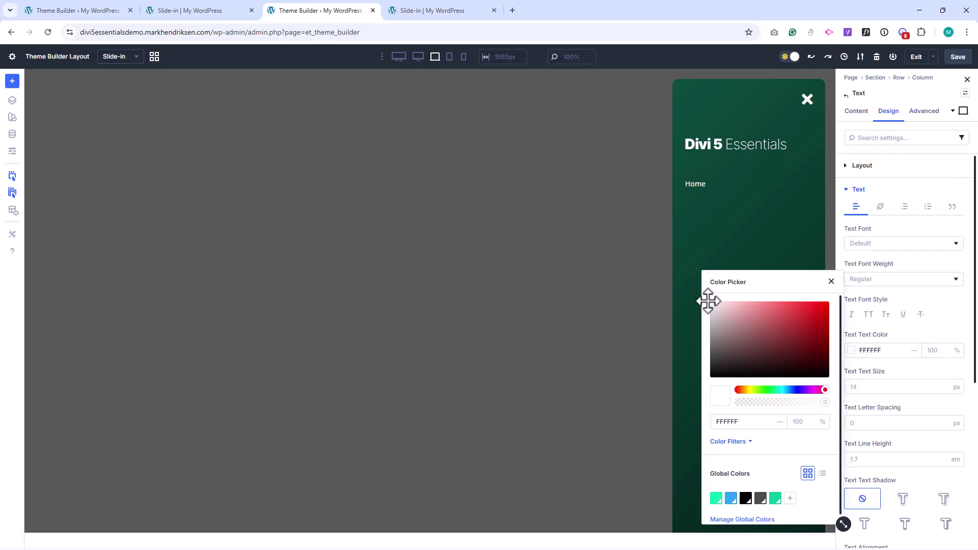
pyautogui.click(831, 281)
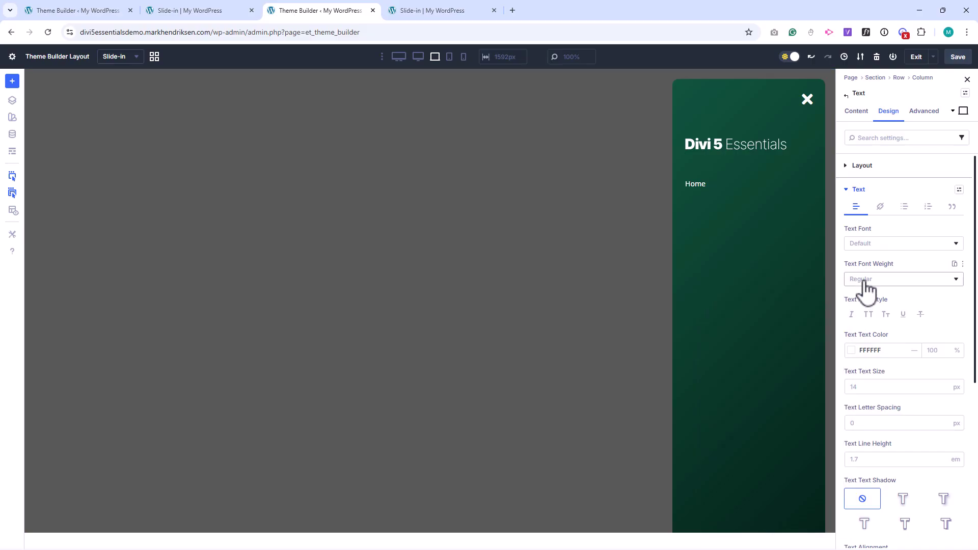
pyautogui.click(868, 314)
pyautogui.click(859, 190)
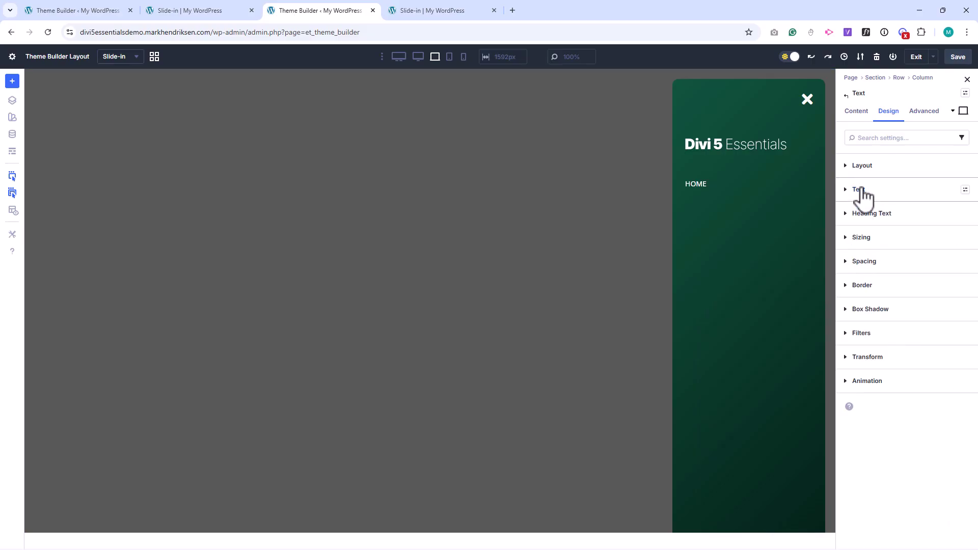
# Give the Home link 10px top and bottom padding
pyautogui.click(866, 262)
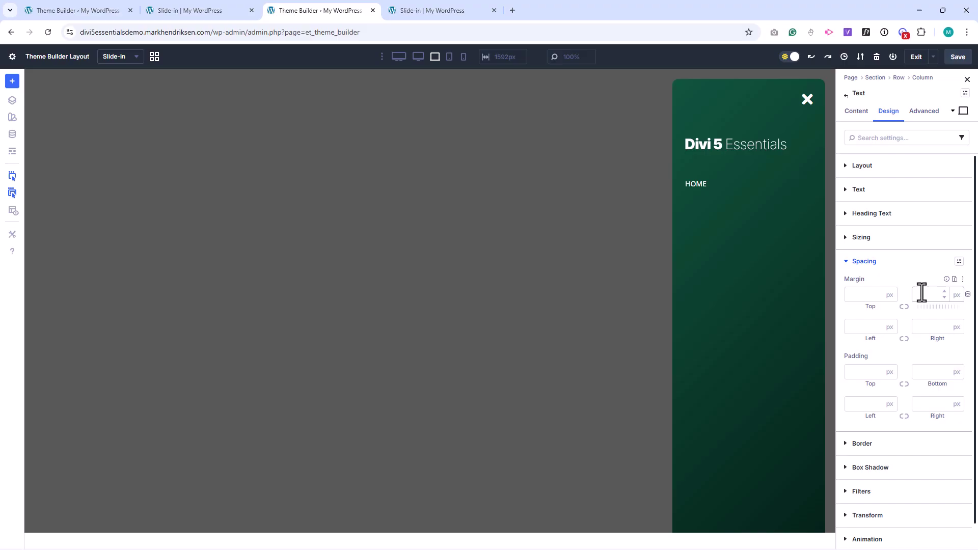
pyautogui.click(853, 371)
pyautogui.write('1')
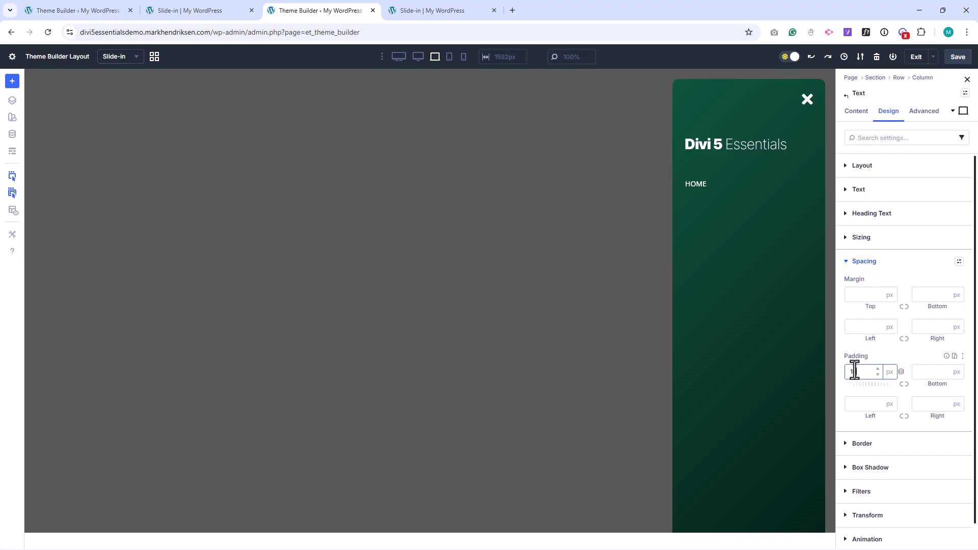
pyautogui.write('0')
pyautogui.click(904, 384)
pyautogui.click(865, 261)
# Add a 1px white top border to the Home link
pyautogui.click(862, 285)
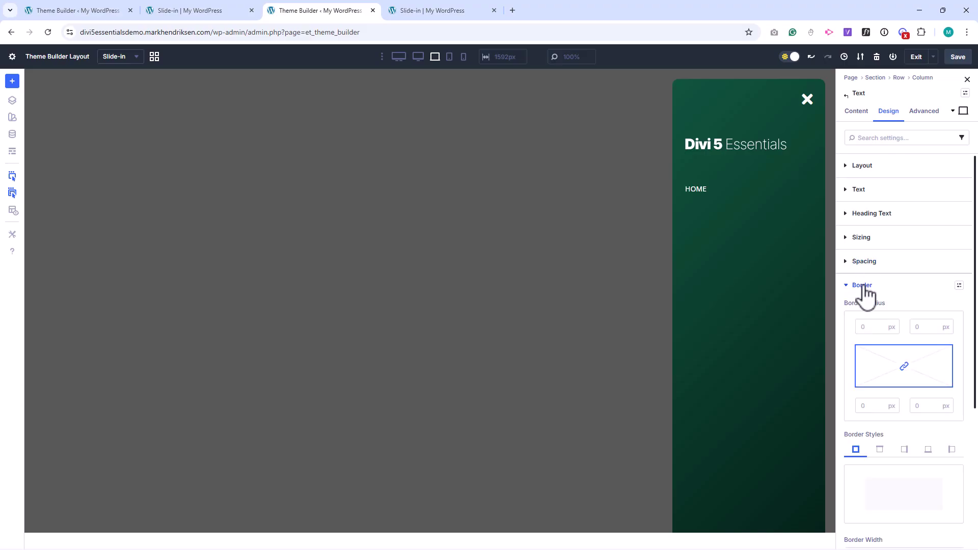
pyautogui.click(879, 449)
pyautogui.scroll(-4, 917, 408)
pyautogui.click(947, 354)
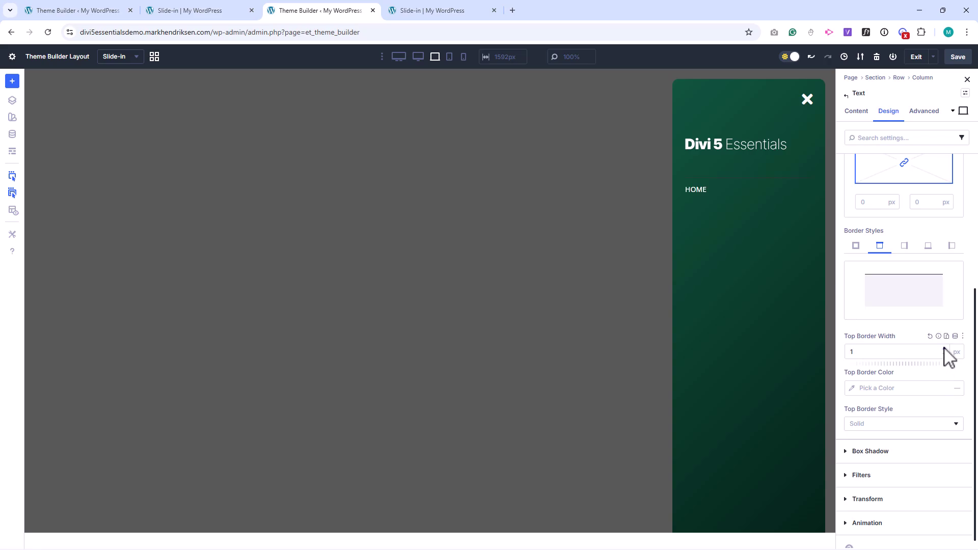
pyautogui.click(852, 388)
pyautogui.click(710, 301)
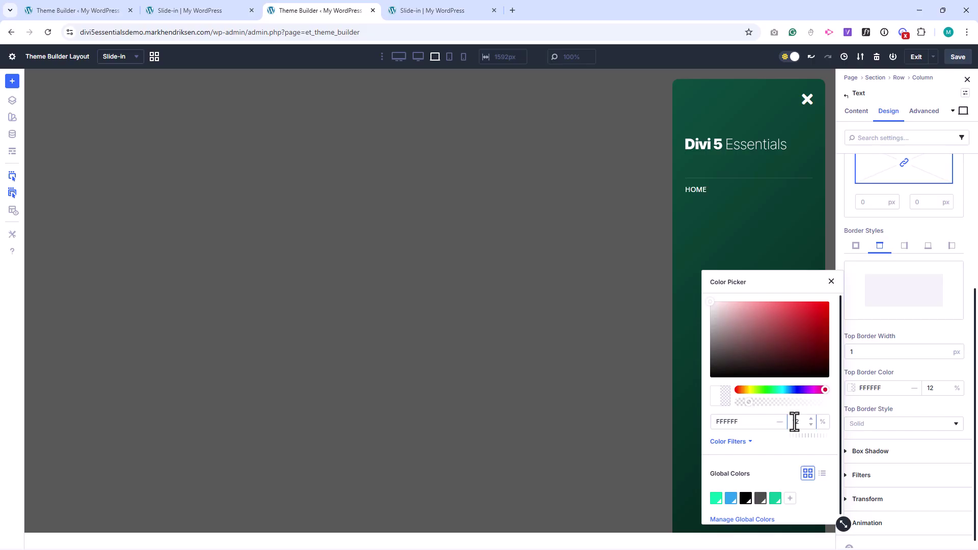
pyautogui.click(831, 281)
# Add a 1px white bottom border with opacity 12 to the Home link
pyautogui.click(927, 245)
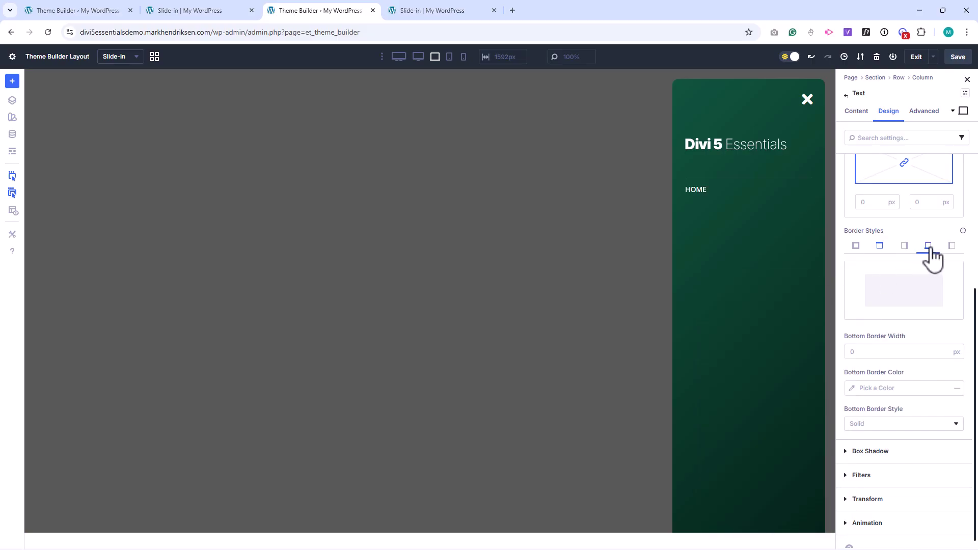
pyautogui.click(853, 388)
pyautogui.click(709, 300)
pyautogui.click(832, 283)
pyautogui.click(931, 388)
pyautogui.write('12')
pyautogui.click(945, 349)
pyautogui.moveTo(707, 192)
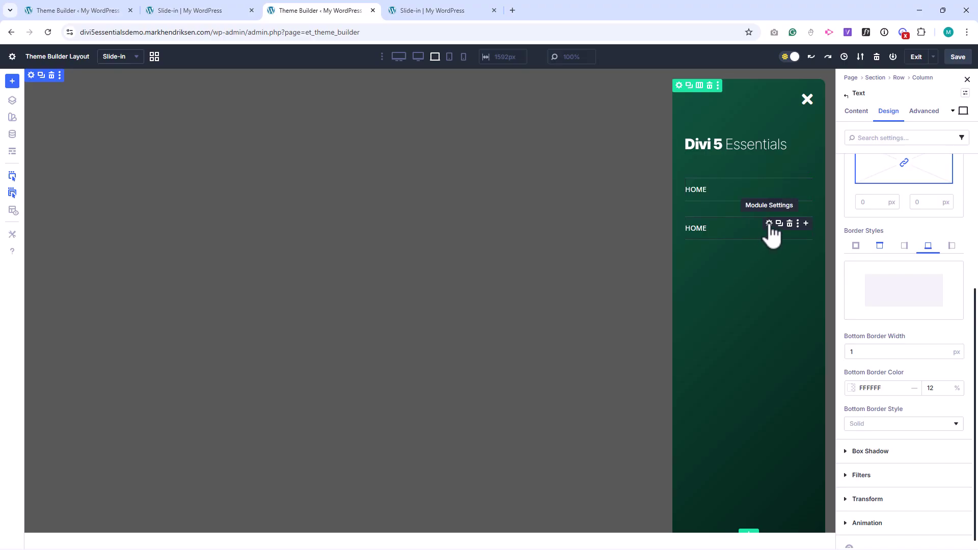
pyautogui.click(880, 325)
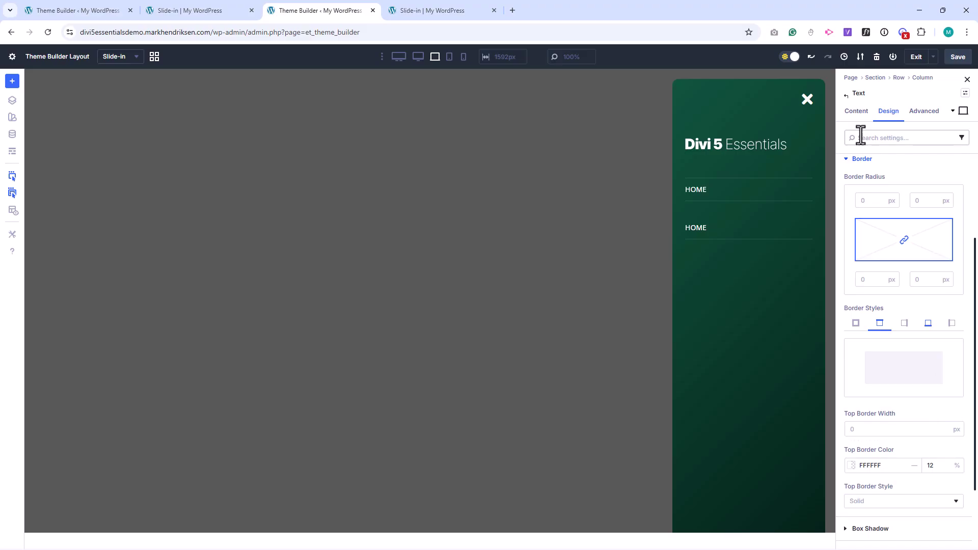
# Replace the link's body text 'Home' with 'About us'
pyautogui.click(856, 111)
pyautogui.click(858, 166)
pyautogui.doubleClick(858, 242)
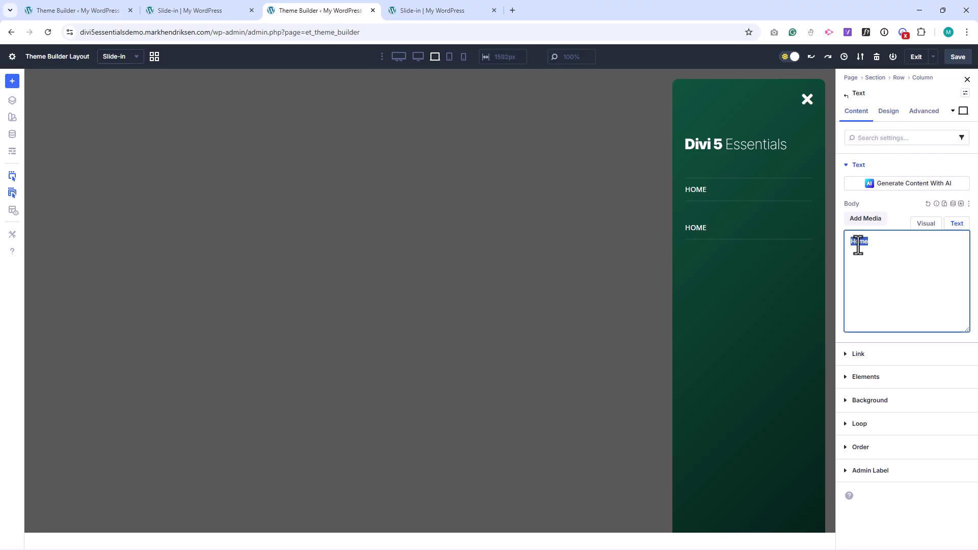
pyautogui.write('About us')
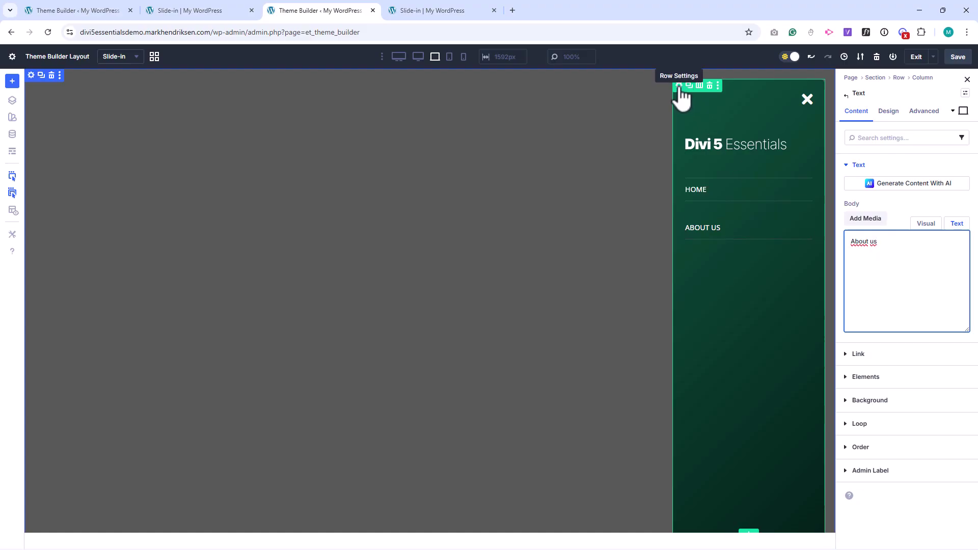
# Set the panel column's vertical gap to 0 and duplicate the ABOUT US link
pyautogui.click(679, 86)
pyautogui.click(866, 165)
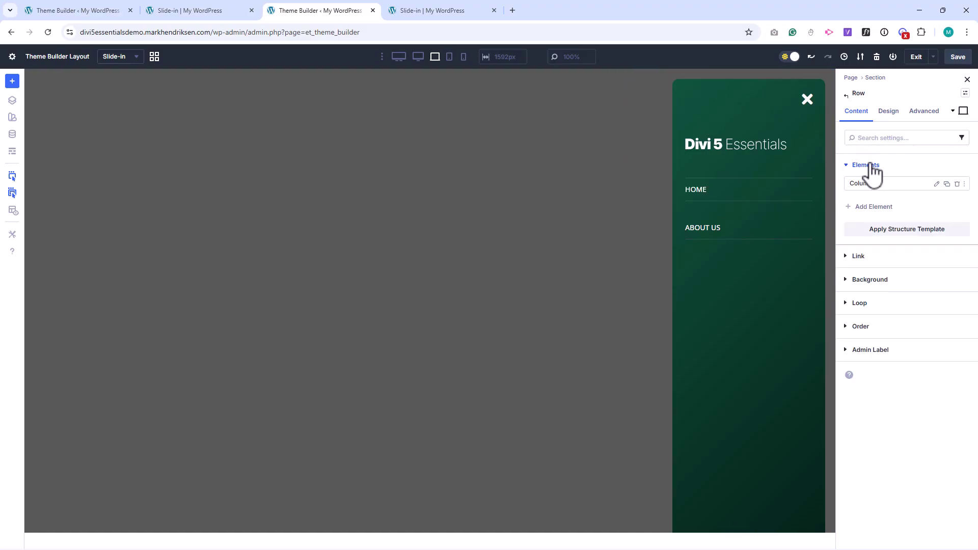
pyautogui.click(936, 184)
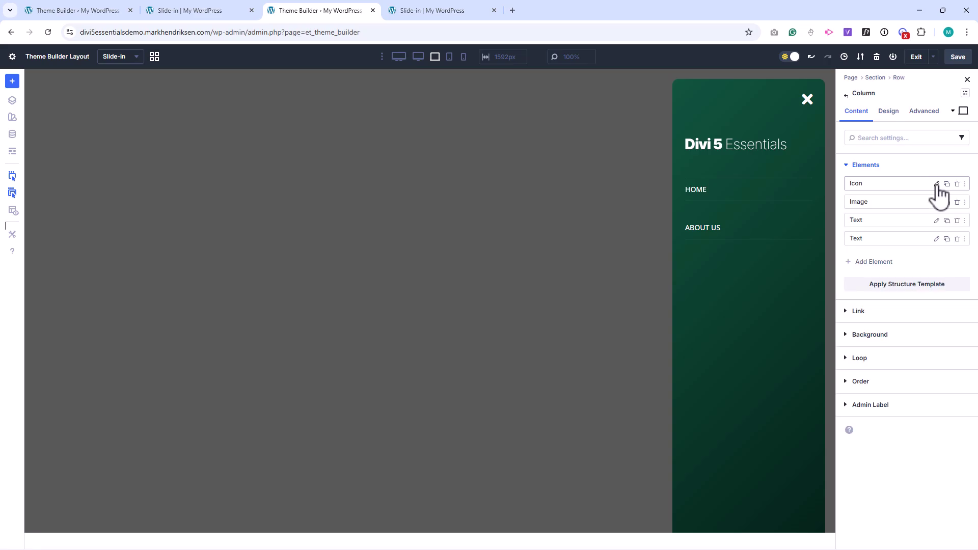
pyautogui.click(889, 113)
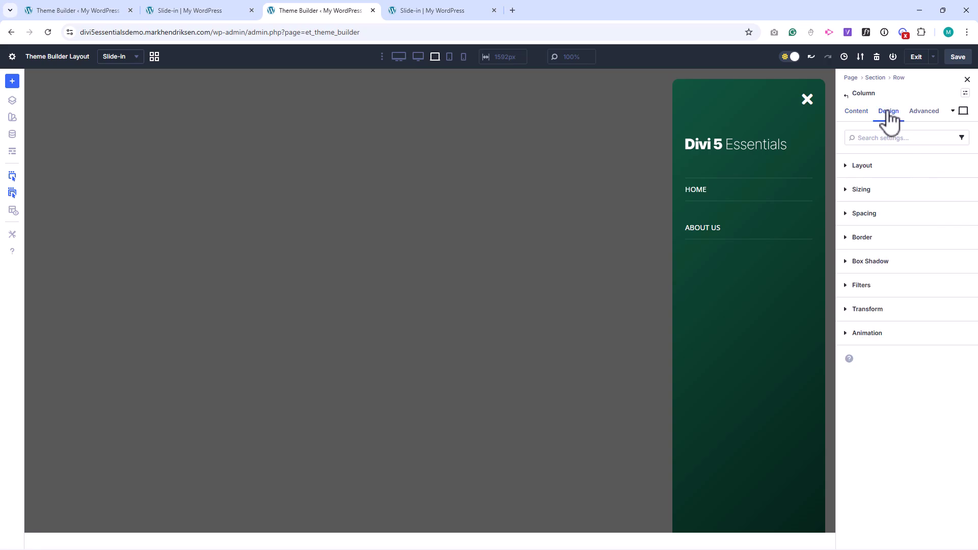
pyautogui.click(876, 168)
pyautogui.click(868, 270)
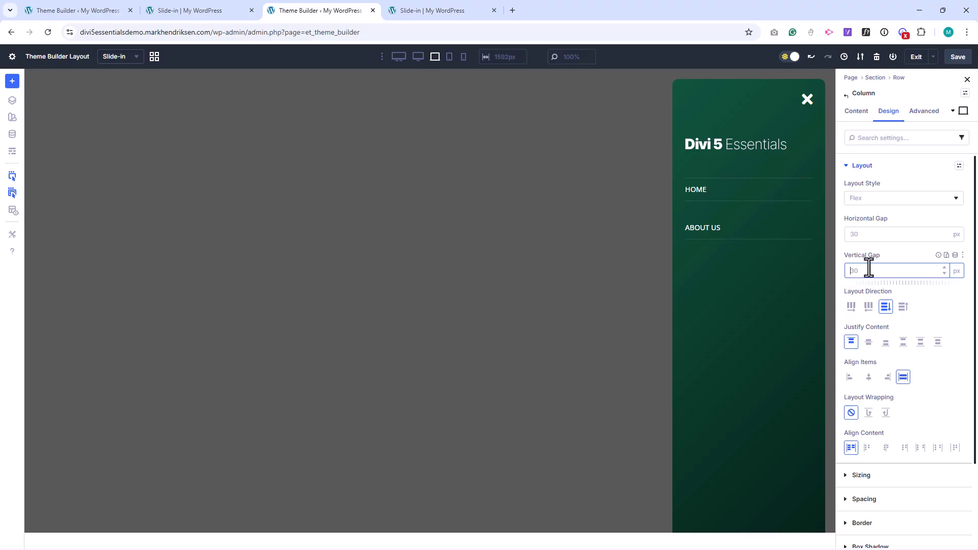
pyautogui.write('0')
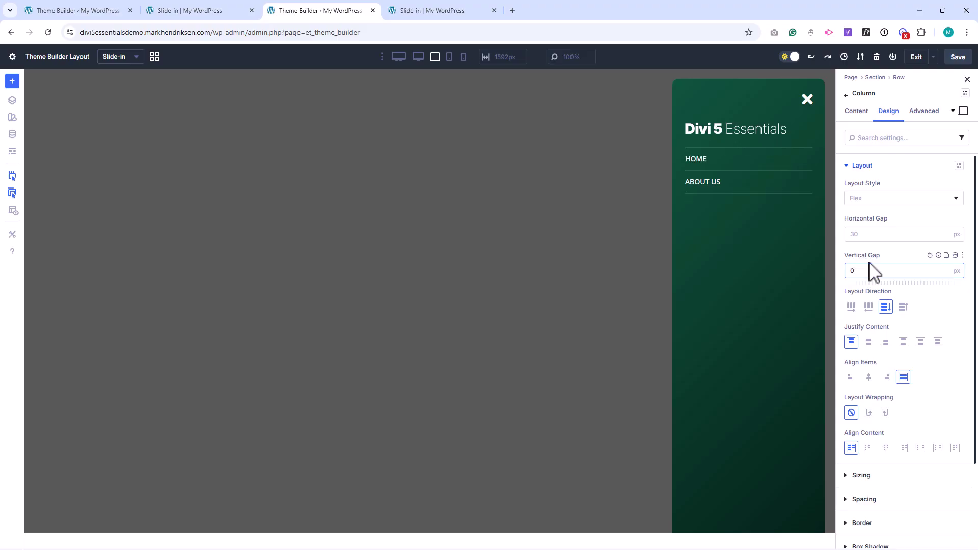
pyautogui.click(751, 183)
# Duplicate the last link repeatedly, relabelling the copies Services, Blog and Contact
pyautogui.click(779, 178)
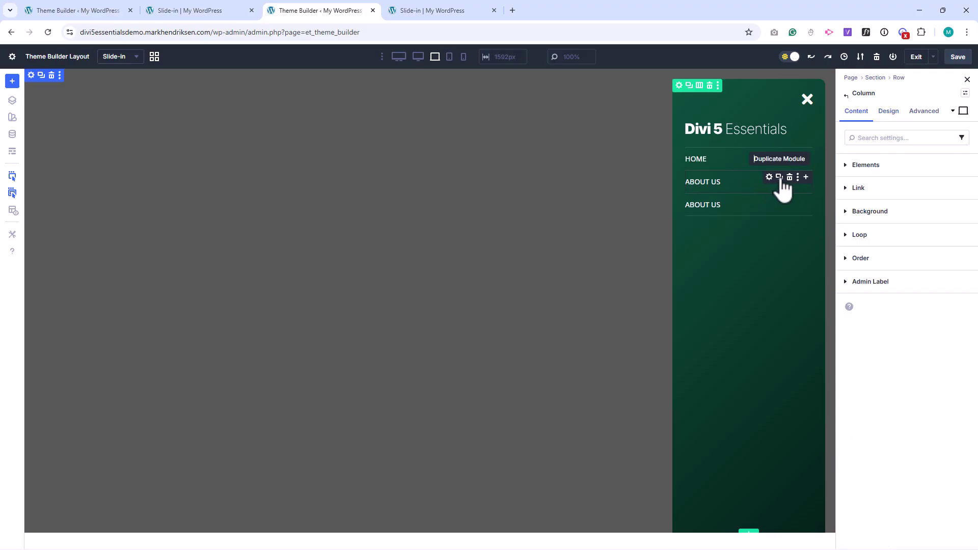
pyautogui.click(768, 201)
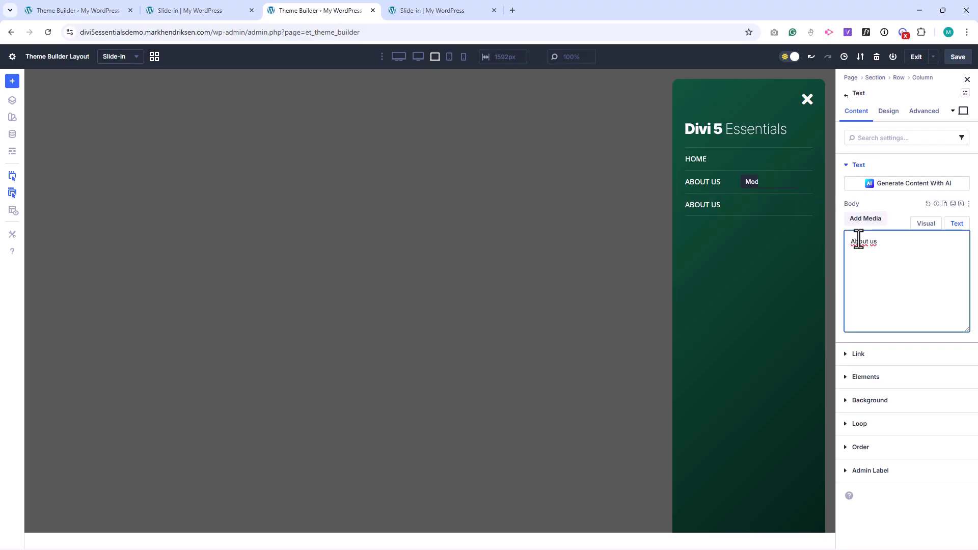
pyautogui.tripleClick(858, 241)
pyautogui.write('Services')
pyautogui.click(779, 200)
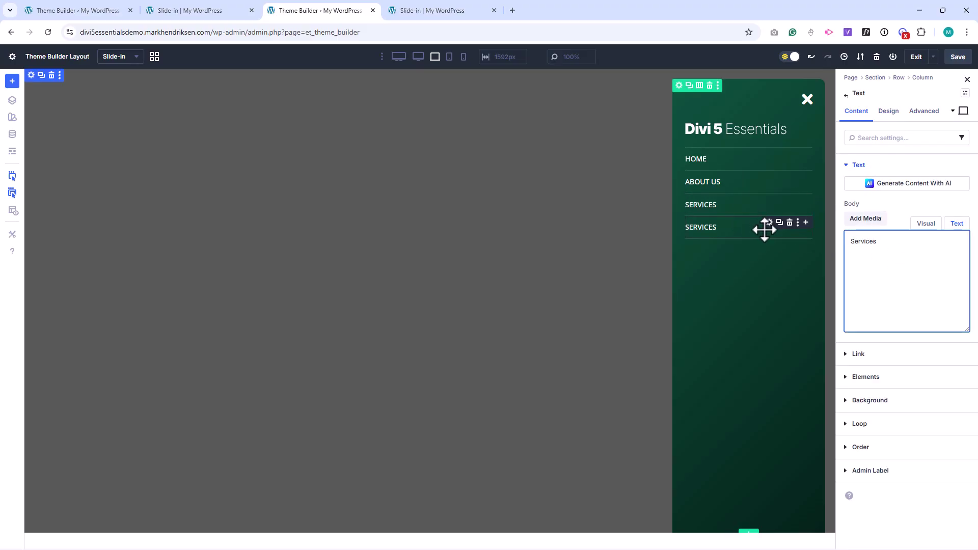
pyautogui.tripleClick(851, 242)
pyautogui.write('Blog')
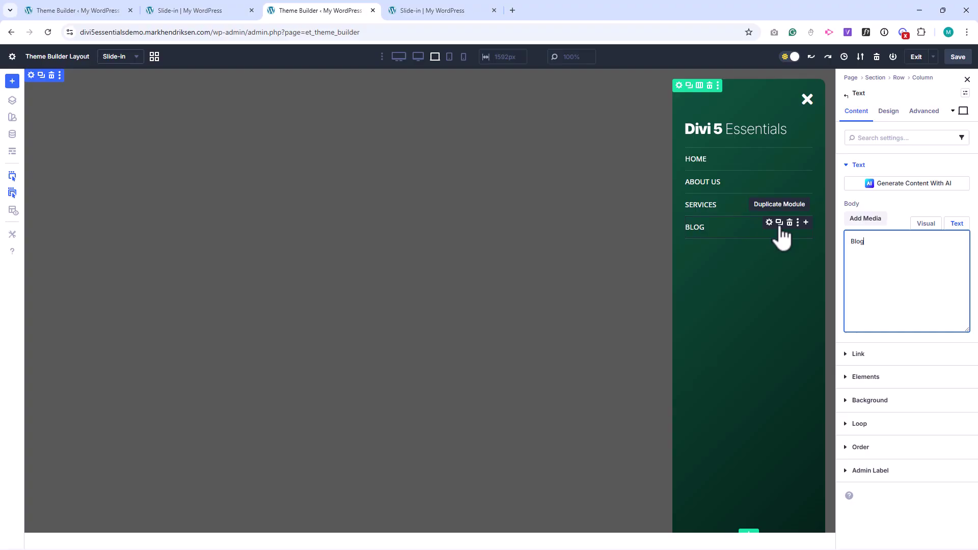
pyautogui.click(779, 222)
pyautogui.tripleClick(853, 243)
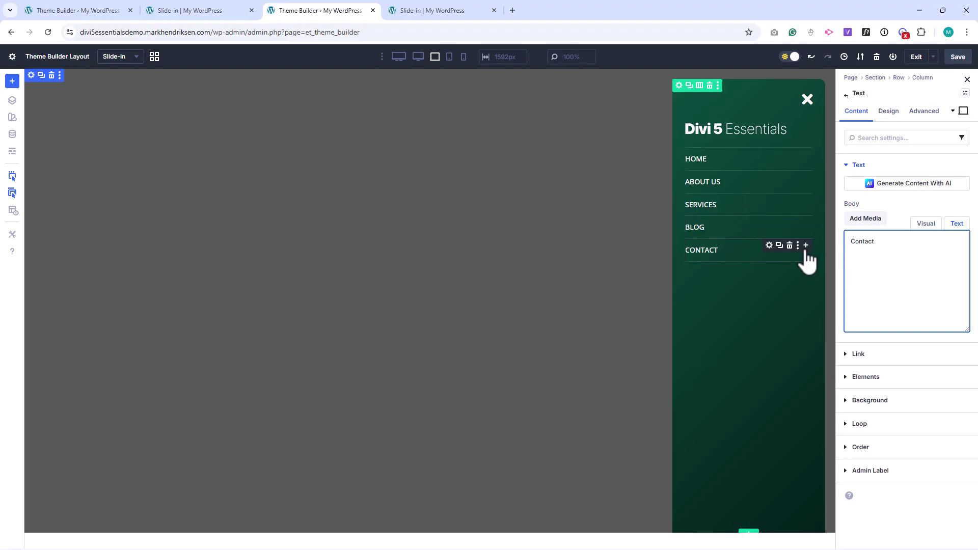
# Add a Button module under CONTACT labelled "Let's Connect"
pyautogui.click(807, 246)
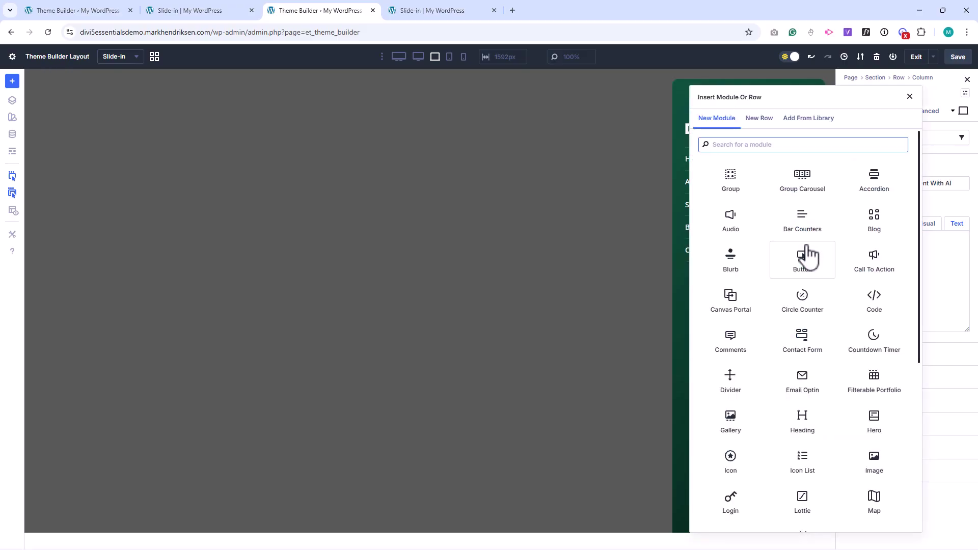
pyautogui.click(809, 257)
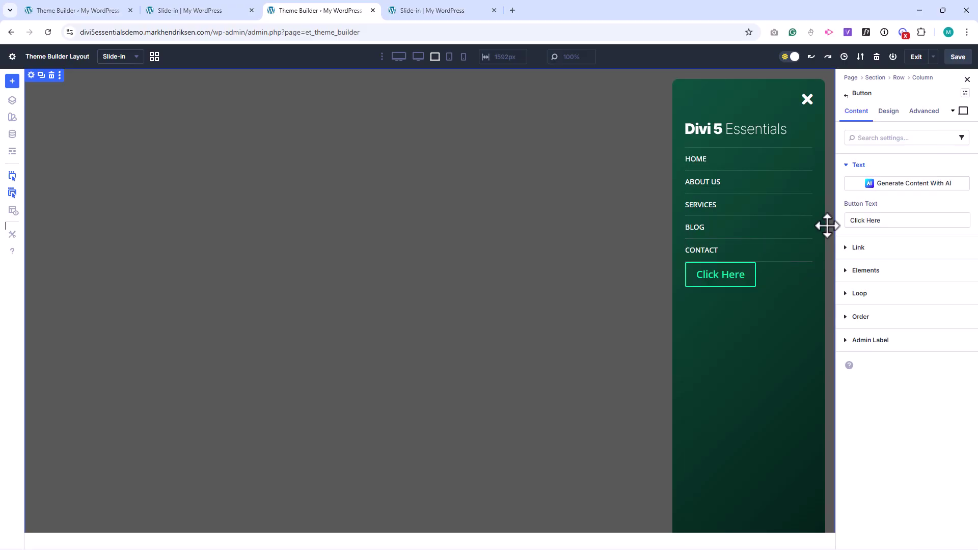
pyautogui.moveTo(867, 220); pyautogui.dragTo(888, 220)
pyautogui.write("Let's Connect")
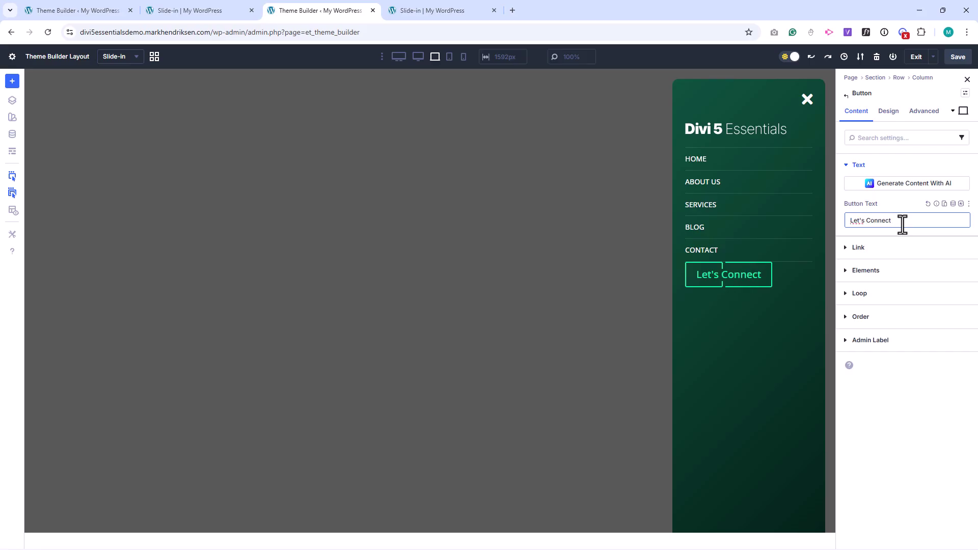
# Set the button's layout style to Block
pyautogui.click(889, 112)
pyautogui.click(868, 167)
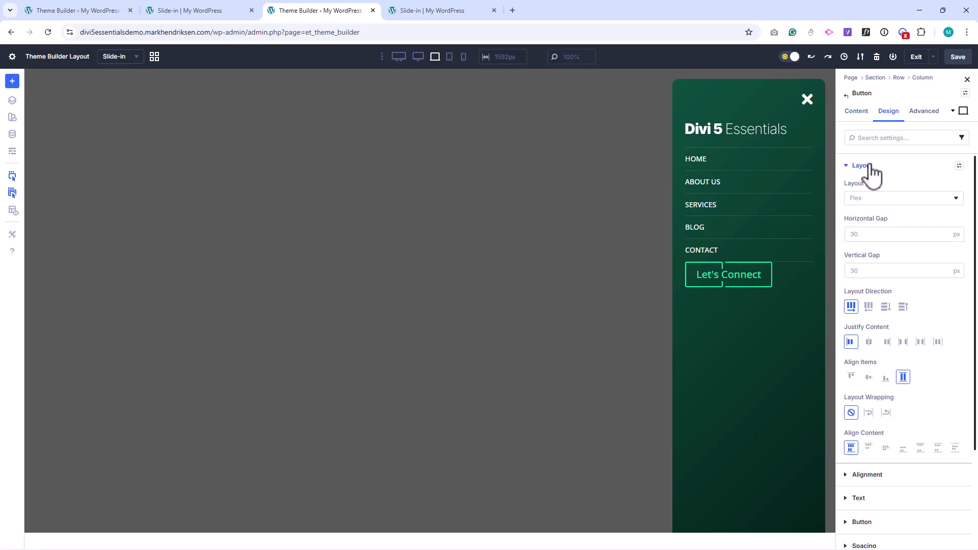
pyautogui.click(872, 200)
pyautogui.click(865, 240)
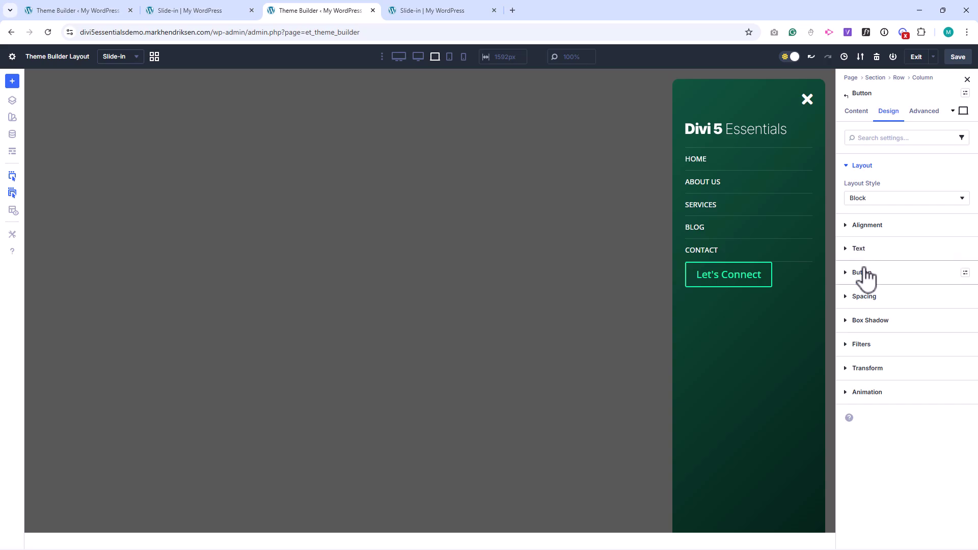
# Enable custom button styles with a Primary Color background and 0 border width
pyautogui.click(863, 273)
pyautogui.click(861, 269)
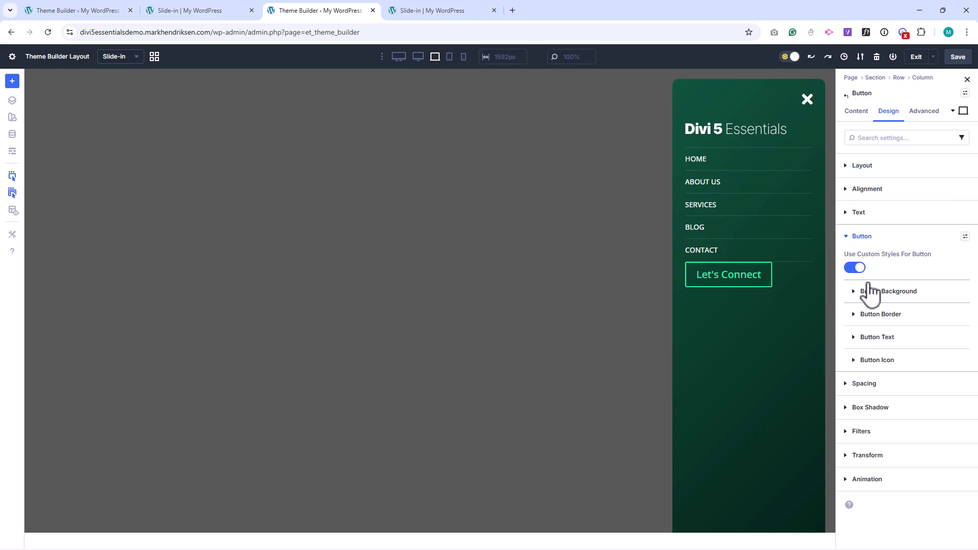
pyautogui.click(871, 291)
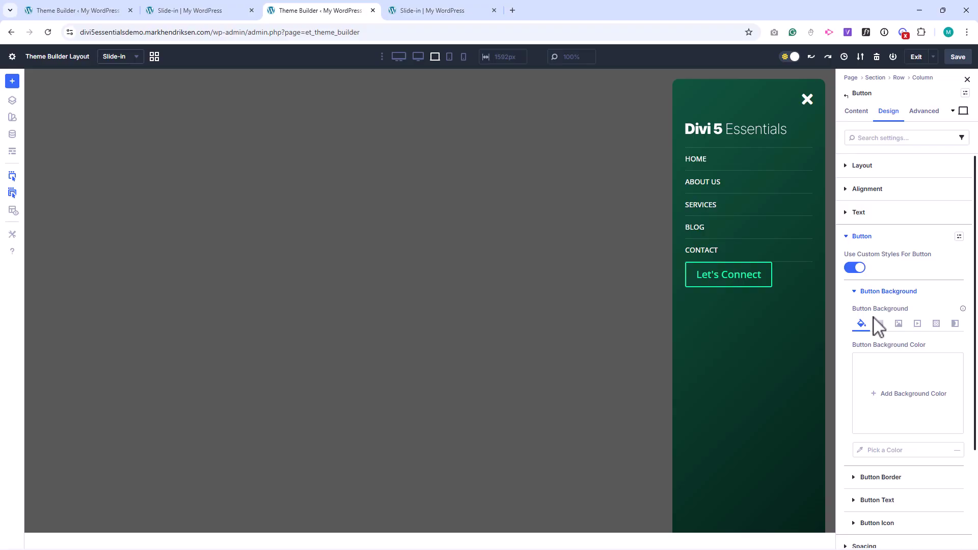
pyautogui.click(867, 362)
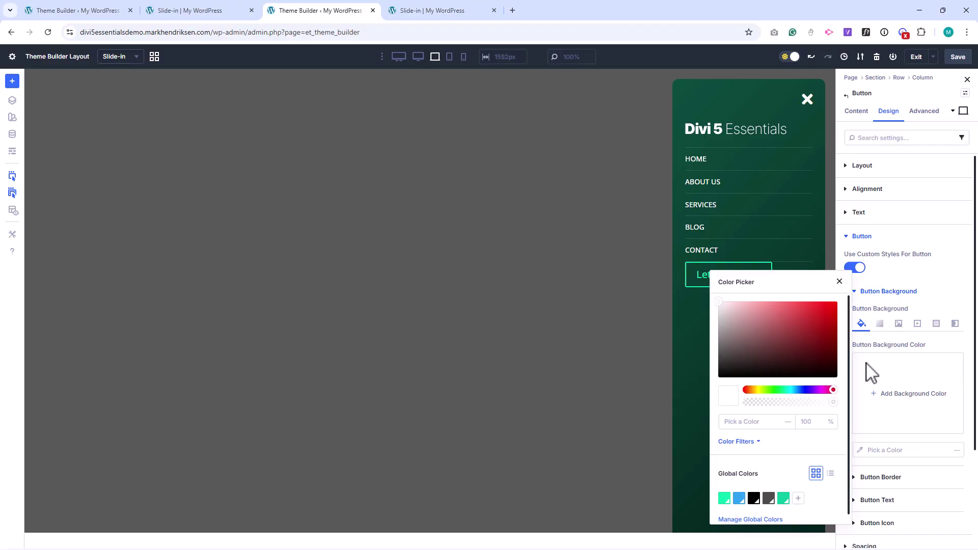
pyautogui.click(723, 499)
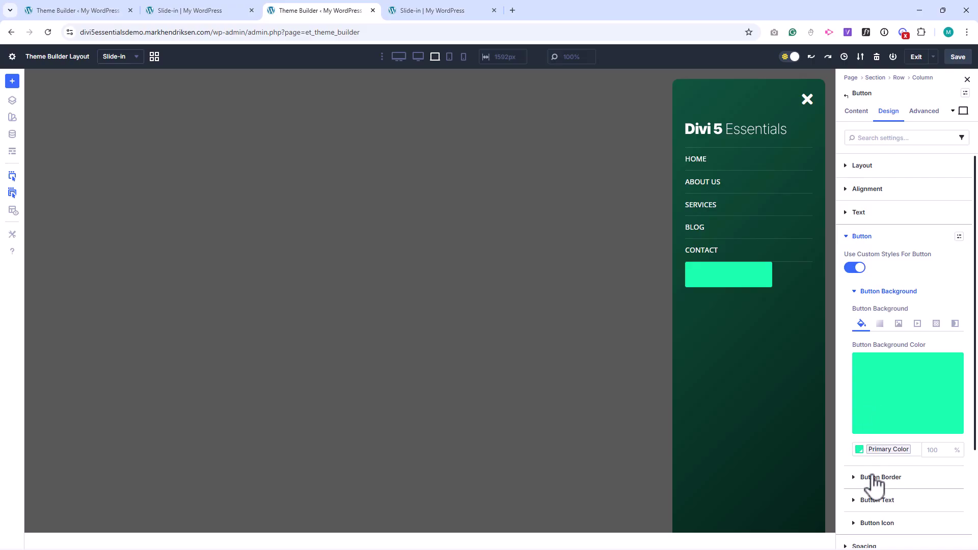
pyautogui.click(872, 477)
pyautogui.click(869, 431)
pyautogui.write('0')
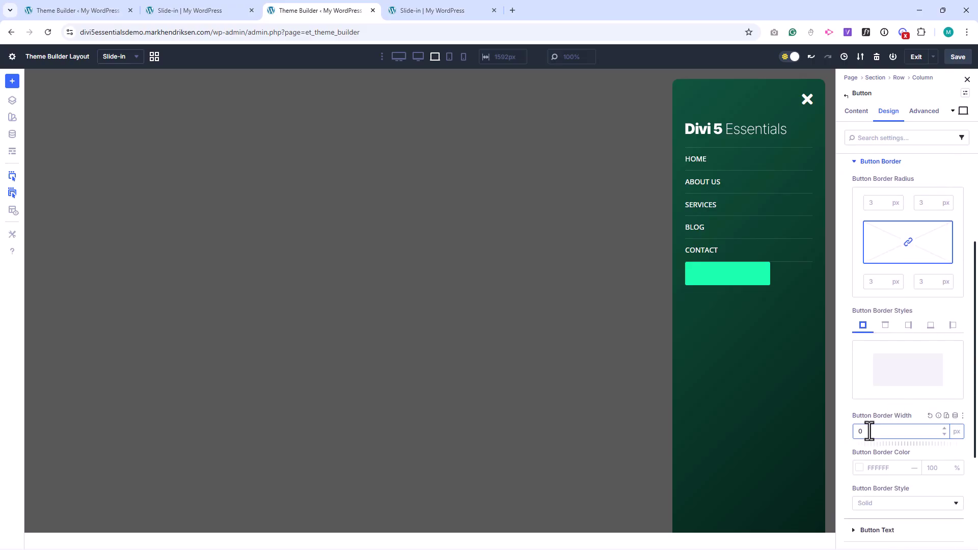
# Style the button text #242424, bold, 17px, with 2px letter spacing
pyautogui.scroll(-2, 892, 407)
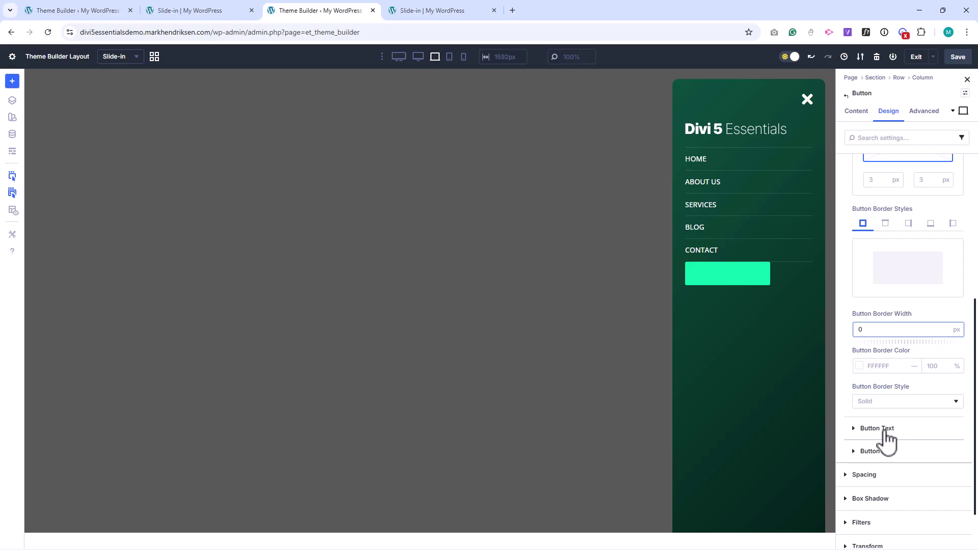
pyautogui.click(884, 431)
pyautogui.click(859, 222)
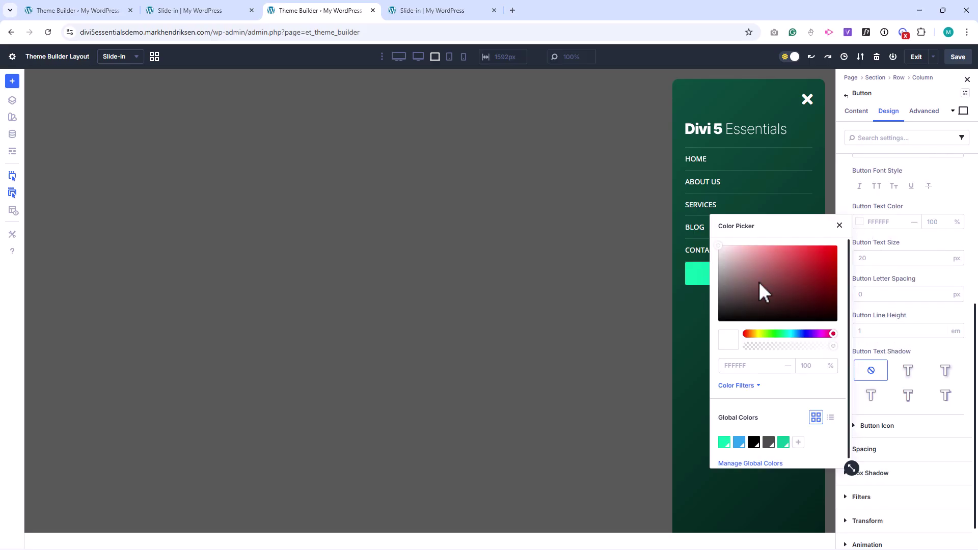
pyautogui.click(752, 364)
pyautogui.write('242424')
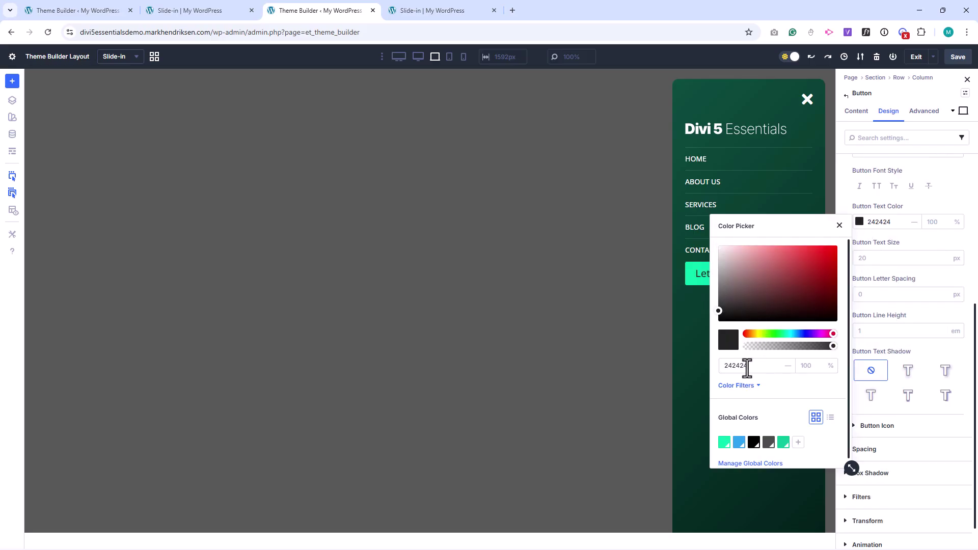
pyautogui.click(839, 225)
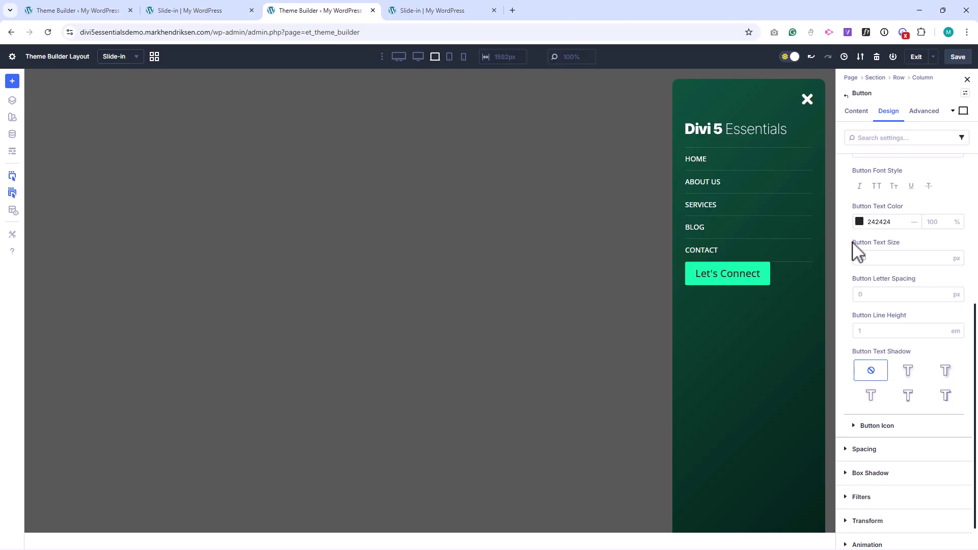
pyautogui.scroll(1, 851, 262)
pyautogui.click(876, 202)
pyautogui.click(875, 377)
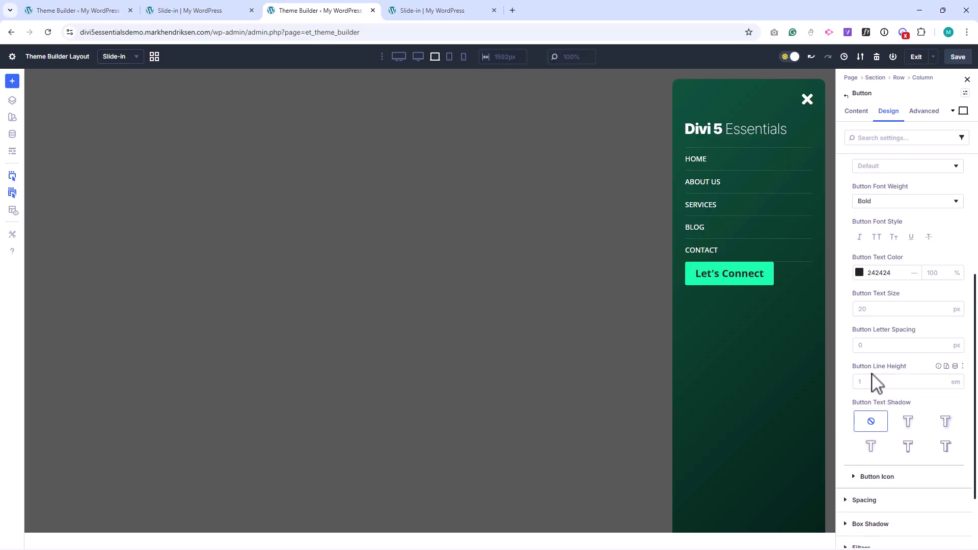
pyautogui.click(869, 309)
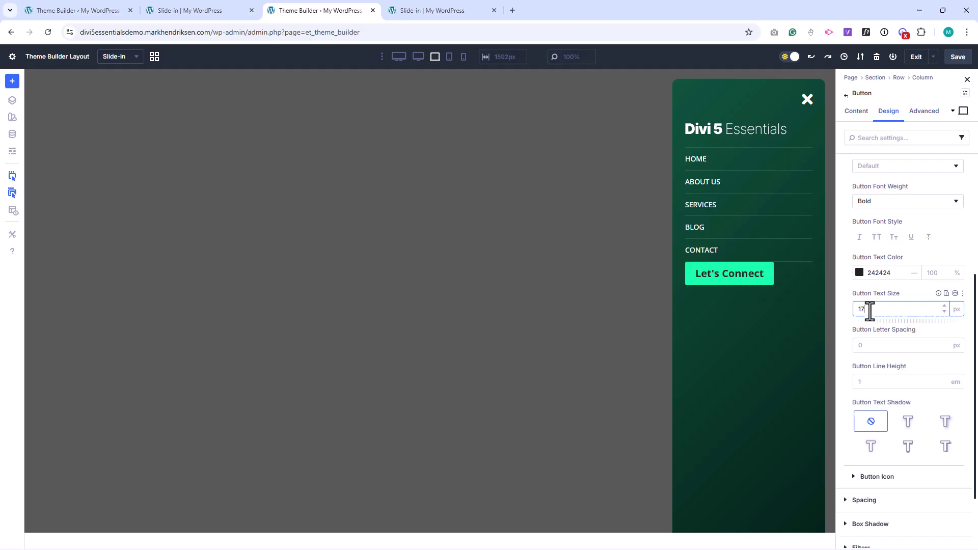
pyautogui.click(871, 345)
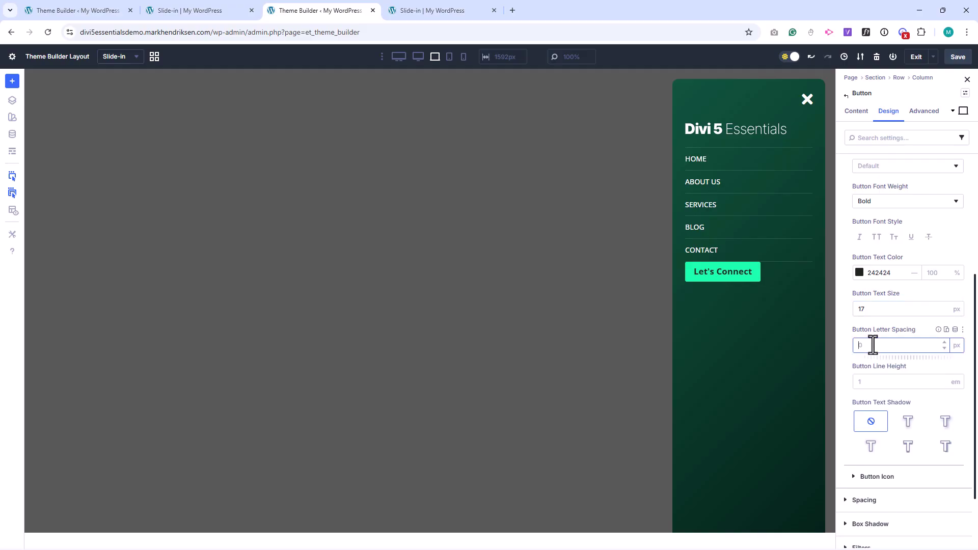
pyautogui.write('2')
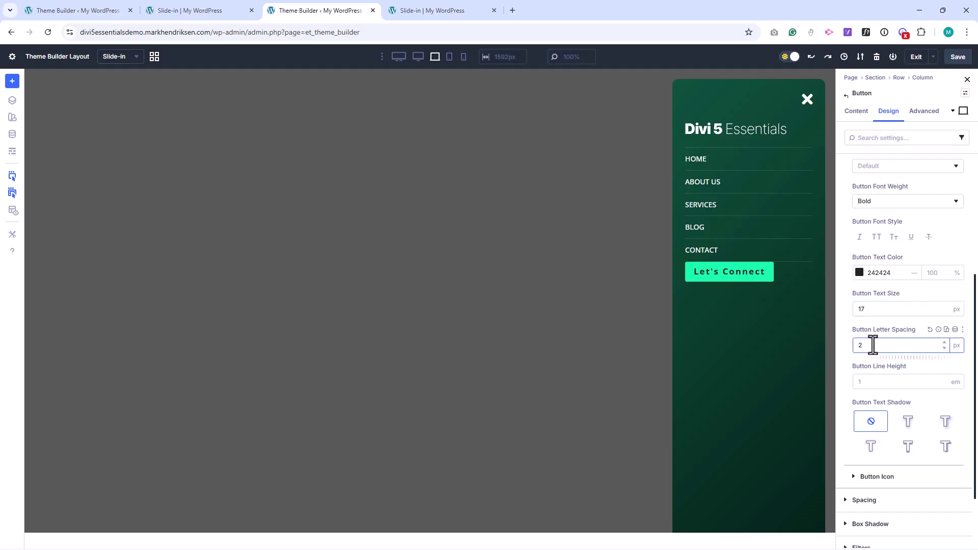
# Turn off the button's icon
pyautogui.scroll(-1, 877, 366)
pyautogui.click(880, 396)
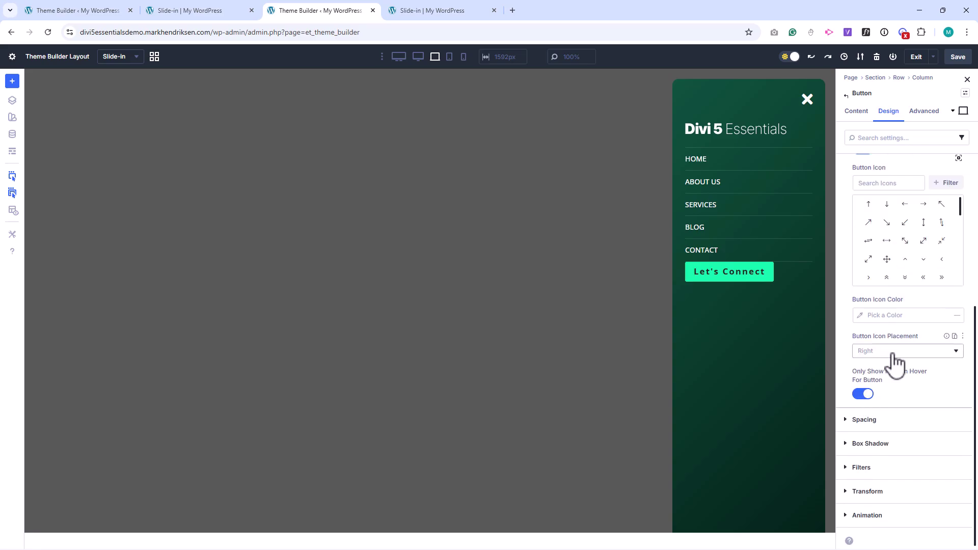
pyautogui.scroll(2, 875, 316)
pyautogui.click(862, 256)
# Give the button 8px top/bottom and 10px left/right padding
pyautogui.click(863, 237)
pyautogui.click(868, 261)
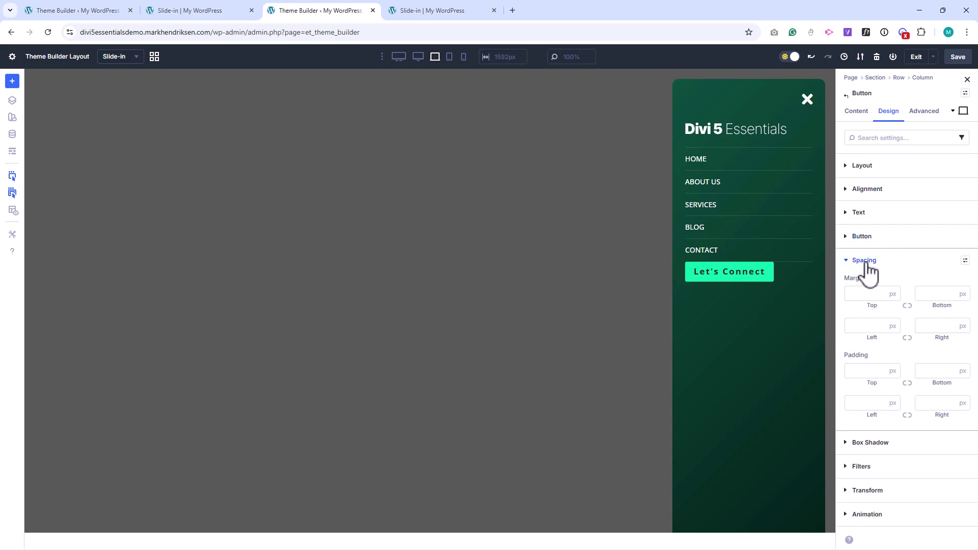
pyautogui.click(864, 367)
pyautogui.write('8')
pyautogui.click(906, 382)
pyautogui.click(858, 406)
pyautogui.write('10')
pyautogui.click(907, 415)
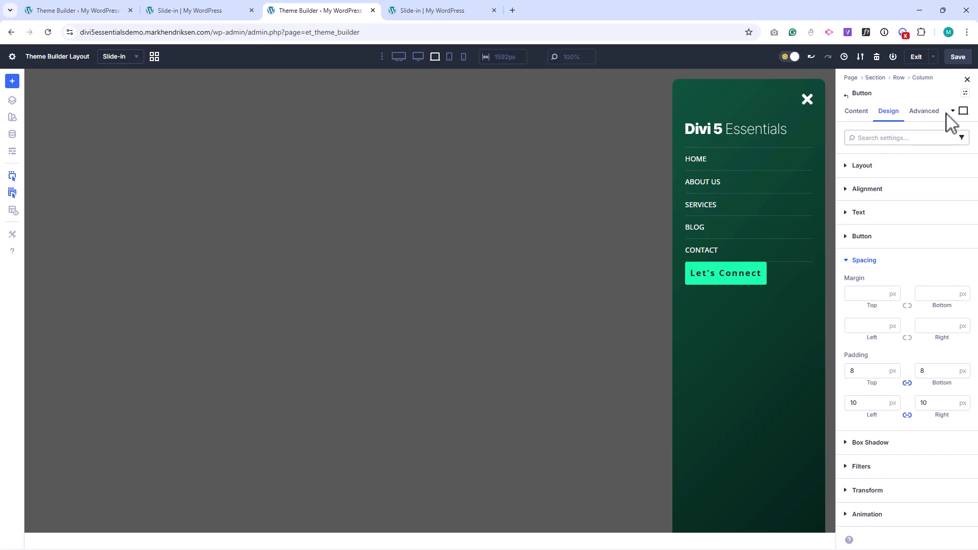
# Add 'width: 100%;' to the button's Main Element custom CSS
pyautogui.click(925, 113)
pyautogui.click(860, 190)
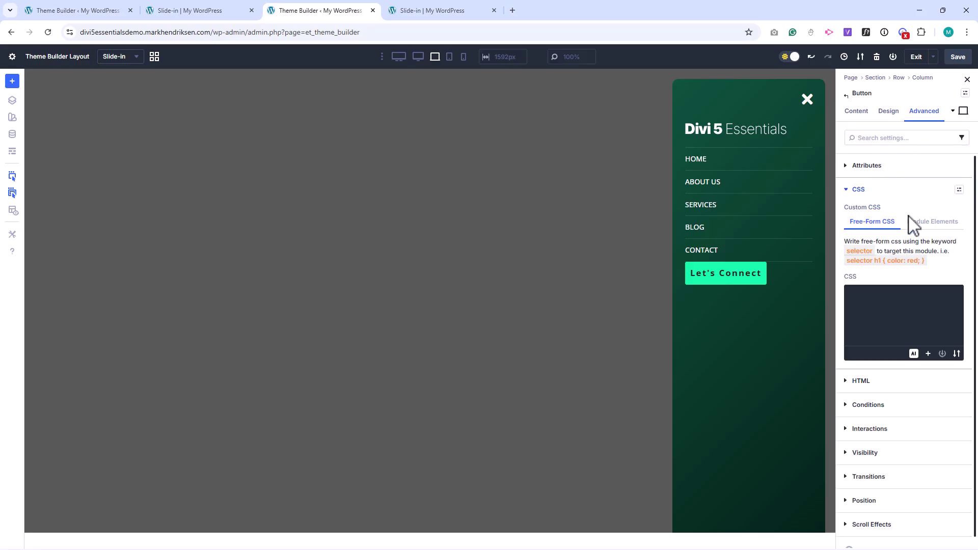
pyautogui.click(929, 222)
pyautogui.click(866, 400)
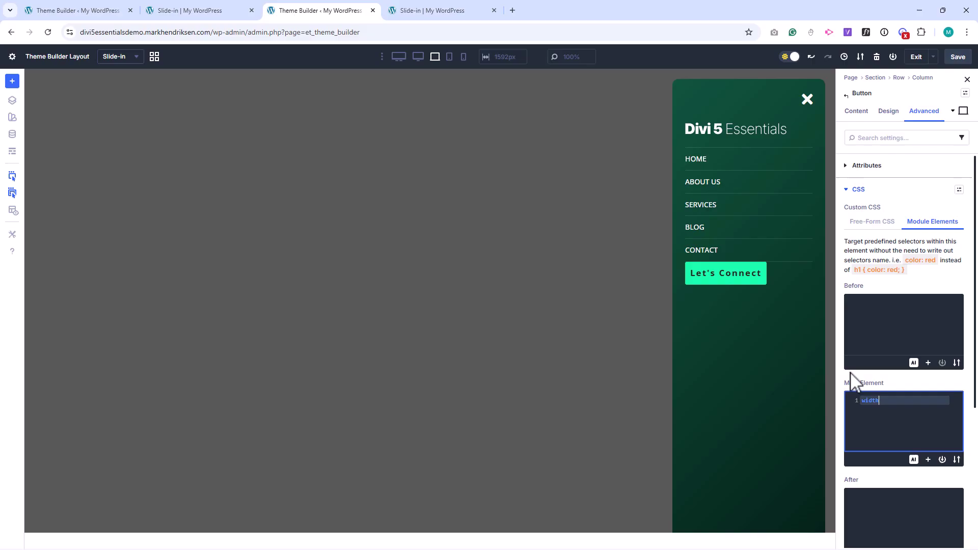
pyautogui.write('width: 100%;')
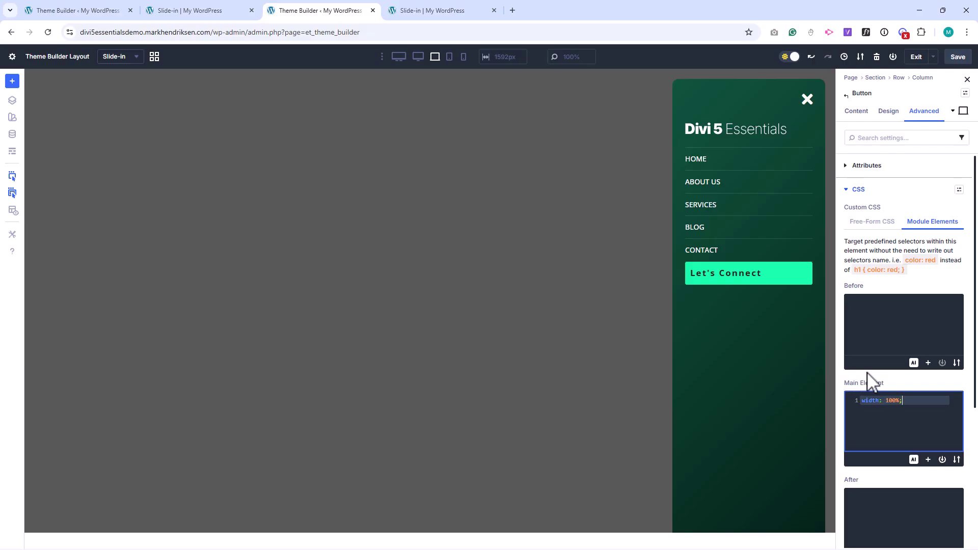
# Centre the button alignment and select the top margin field
pyautogui.click(892, 120)
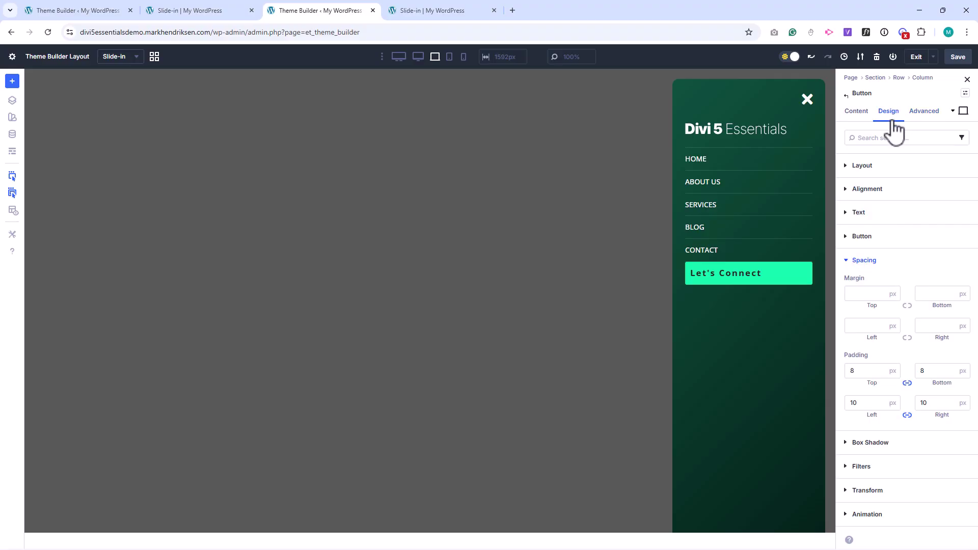
pyautogui.click(872, 190)
pyautogui.click(868, 221)
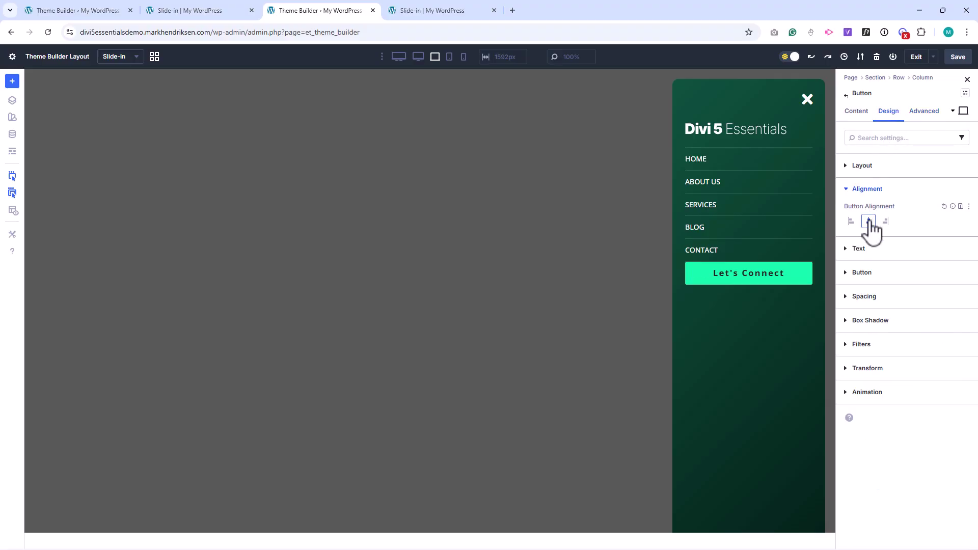
pyautogui.click(867, 189)
pyautogui.click(871, 260)
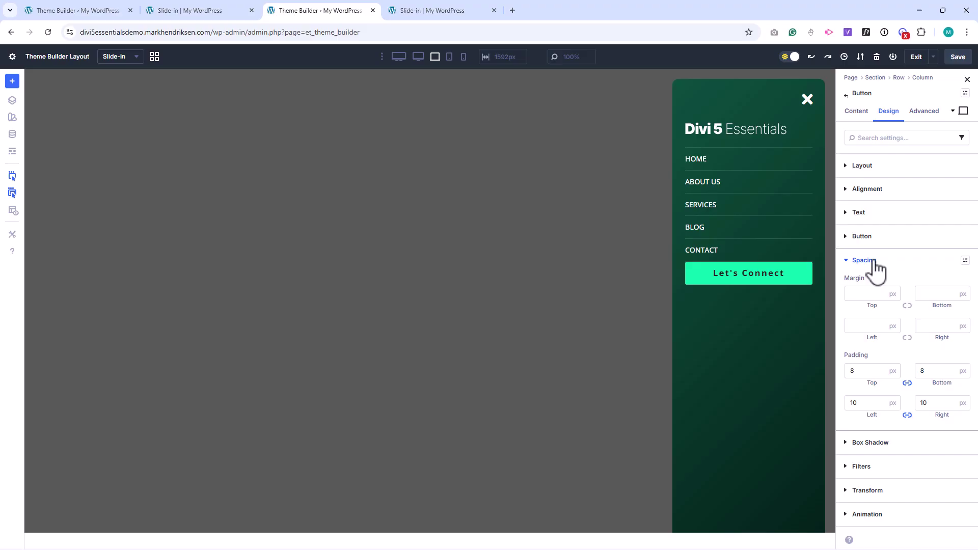
pyautogui.click(856, 294)
# Set the button's top margin to 20px and add a Text module reading 'Contact'
pyautogui.write('20')
pyautogui.moveTo(758, 284)
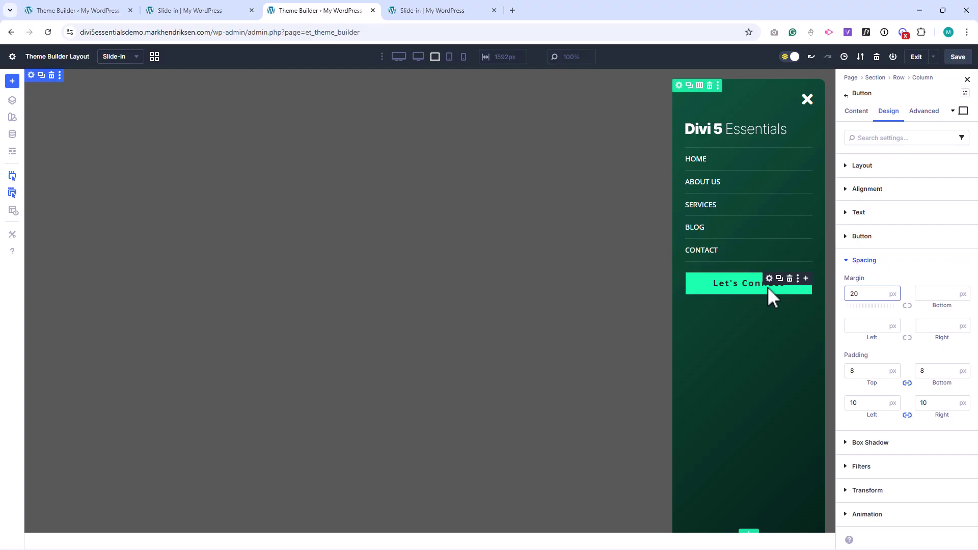
pyautogui.click(805, 279)
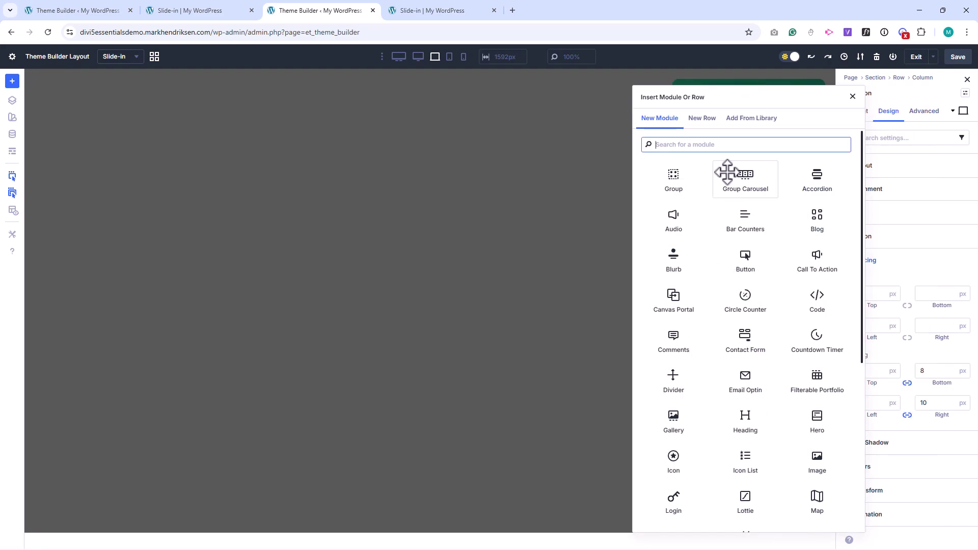
pyautogui.write('te')
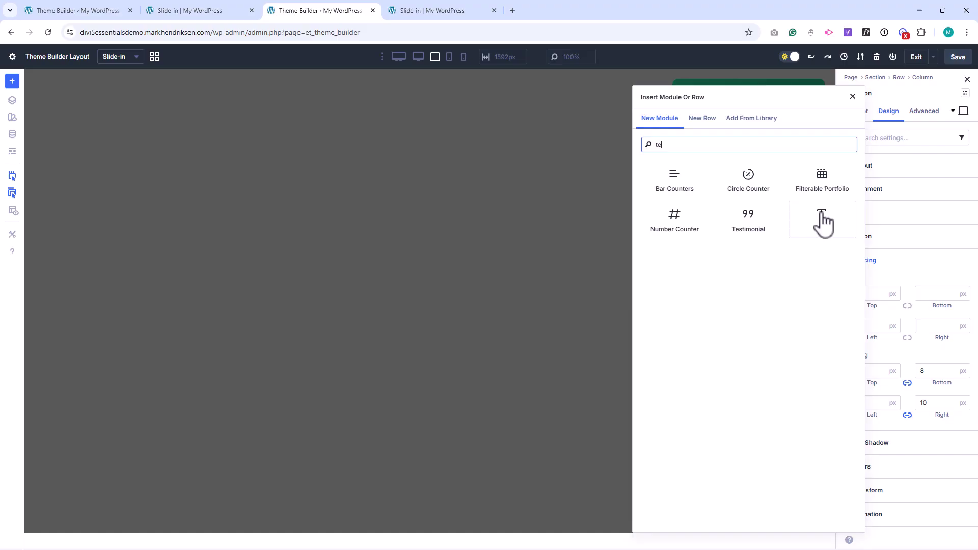
pyautogui.click(820, 218)
pyautogui.doubleClick(898, 285)
pyautogui.hotkey('ctrl', 'a')
pyautogui.write('c')
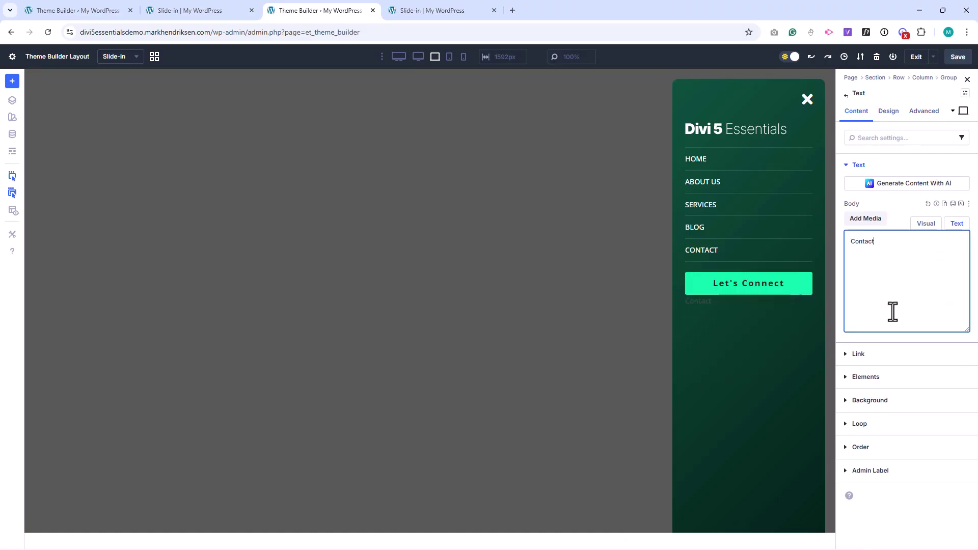
# Make the Contact text bold, white and 18px
pyautogui.click(888, 111)
pyautogui.click(860, 190)
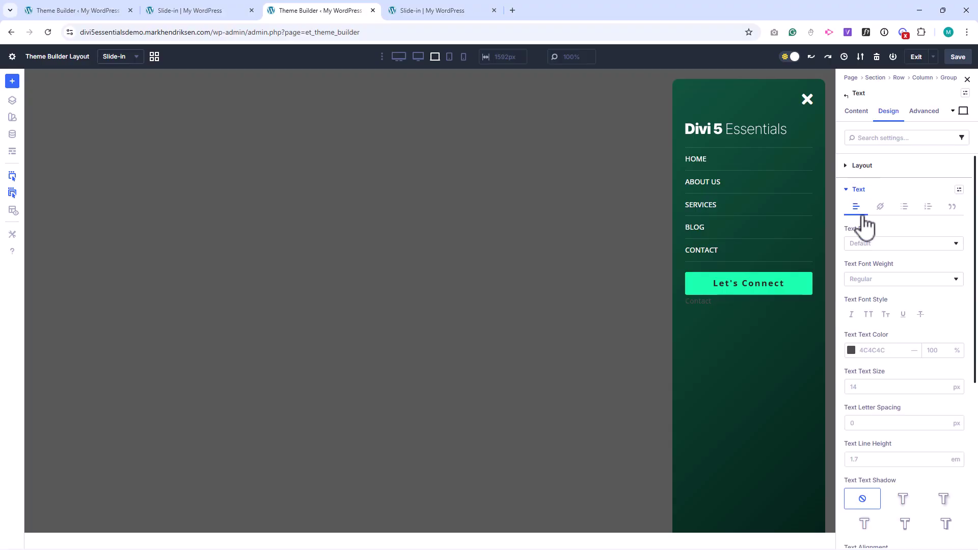
pyautogui.click(864, 280)
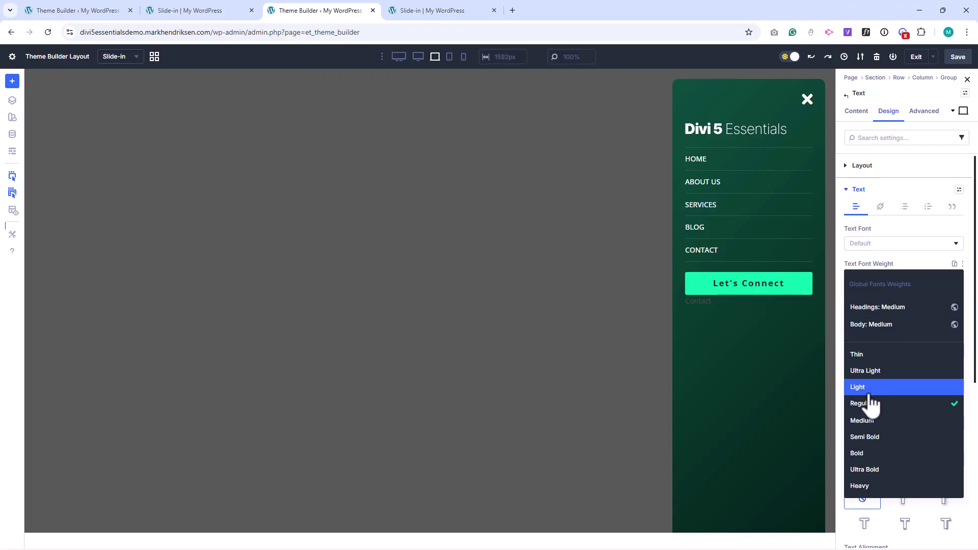
pyautogui.click(864, 453)
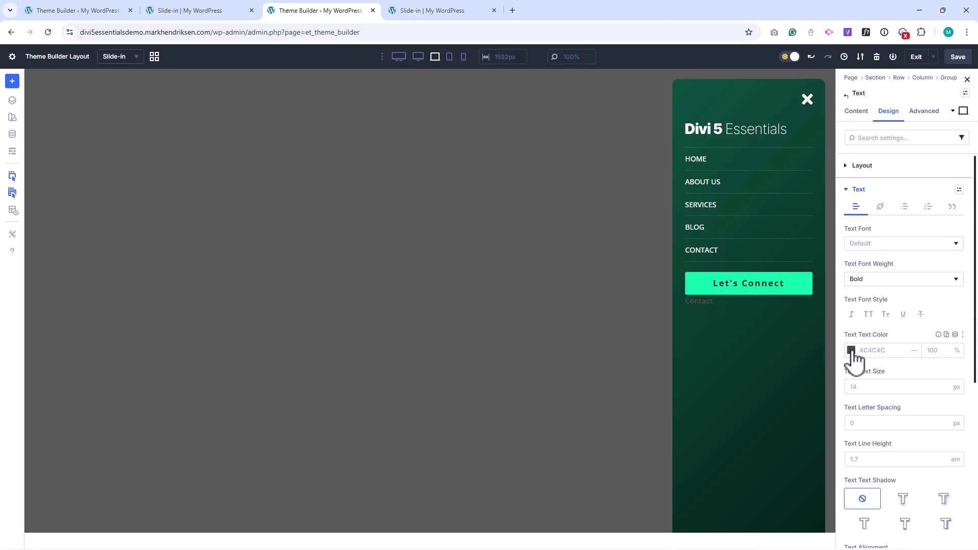
pyautogui.click(850, 350)
pyautogui.moveTo(778, 351); pyautogui.dragTo(704, 303)
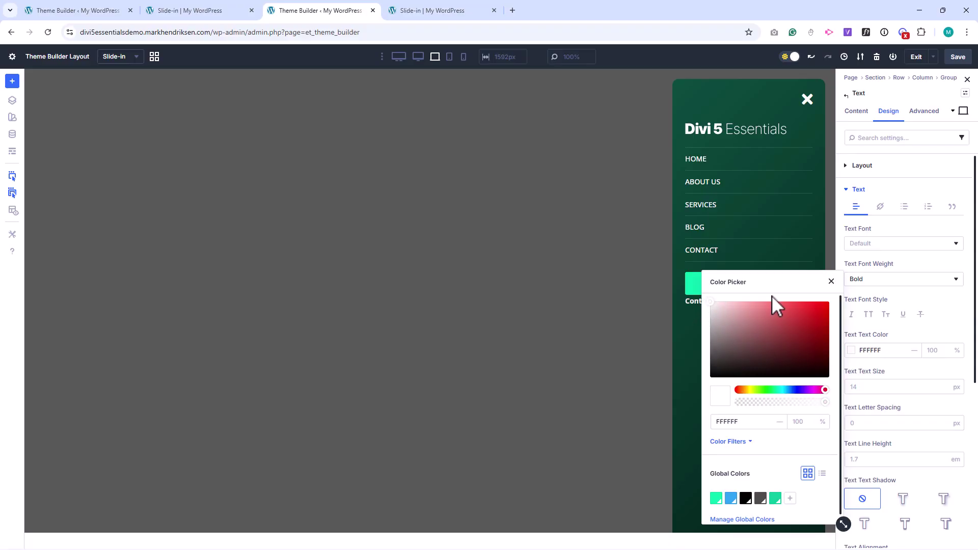
pyautogui.click(831, 282)
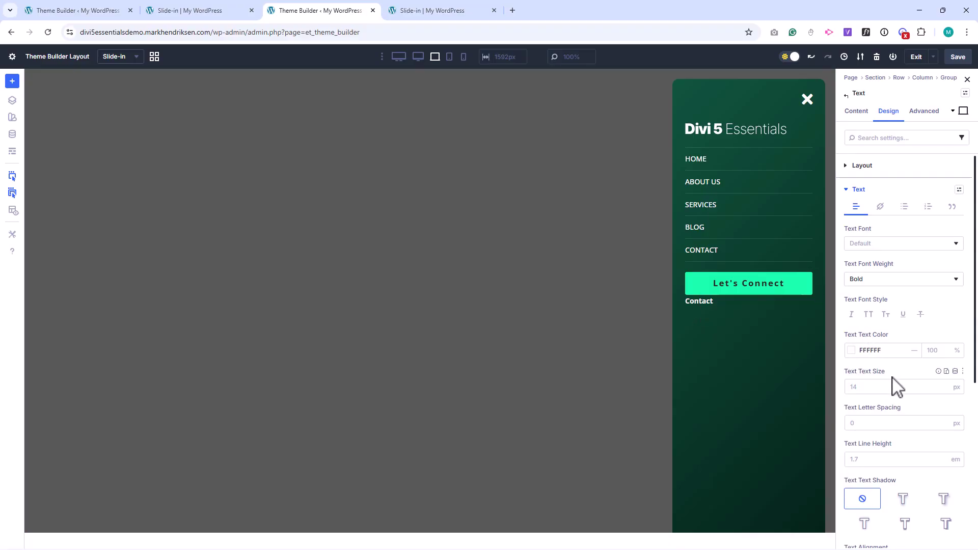
pyautogui.click(903, 387)
pyautogui.write('18')
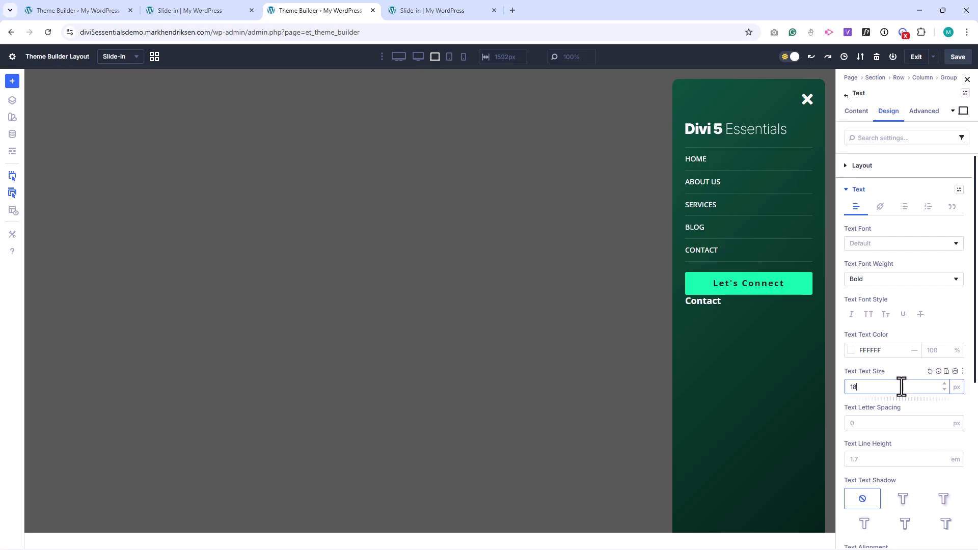
pyautogui.click(859, 191)
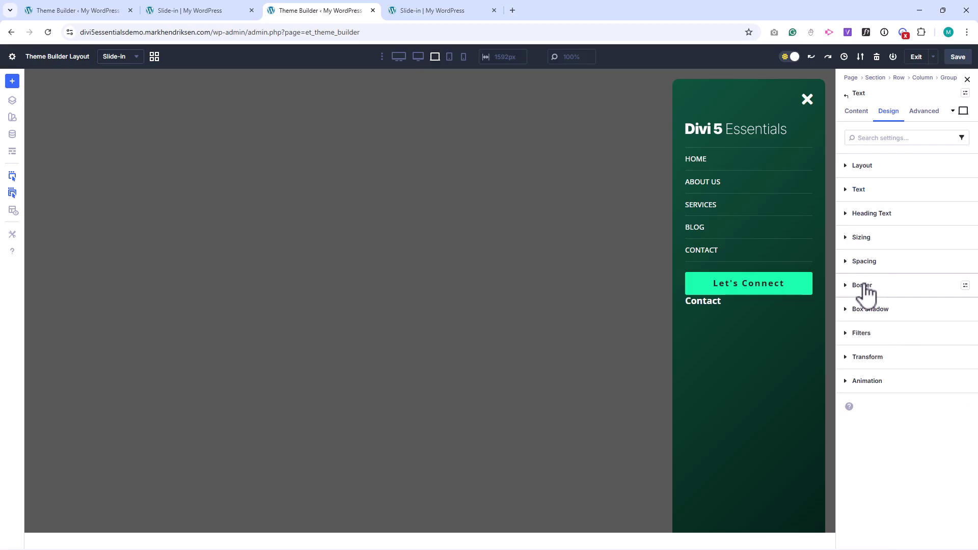
# Give the Contact text a 1px white bottom border at 10% opacity
pyautogui.click(866, 286)
pyautogui.scroll(-1, 896, 356)
pyautogui.click(927, 398)
pyautogui.scroll(-2, 893, 350)
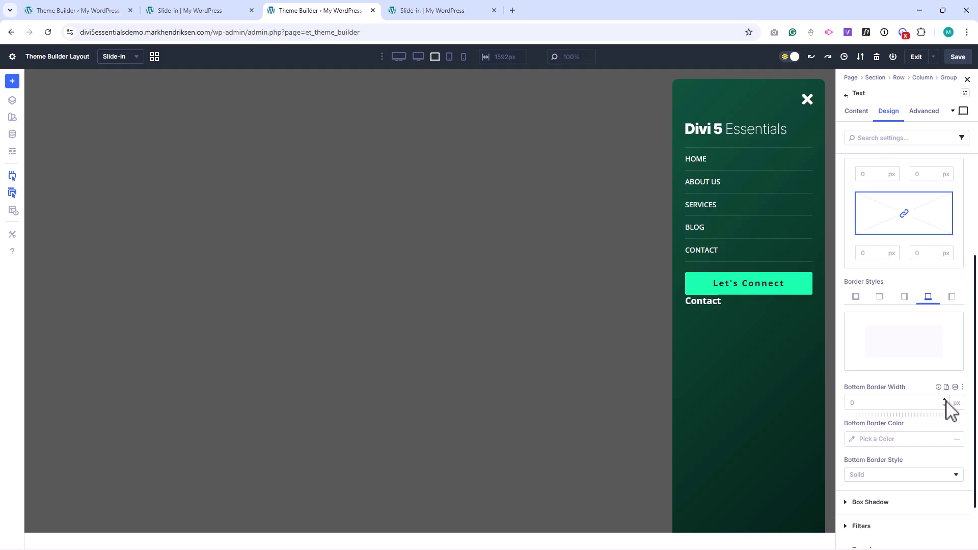
pyautogui.click(945, 400)
pyautogui.click(852, 439)
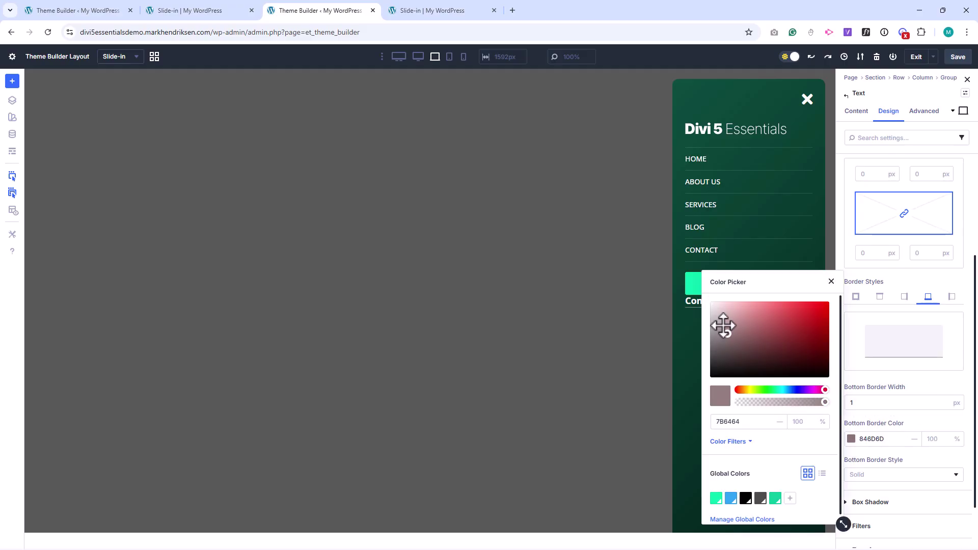
pyautogui.click(800, 422)
pyautogui.write('10')
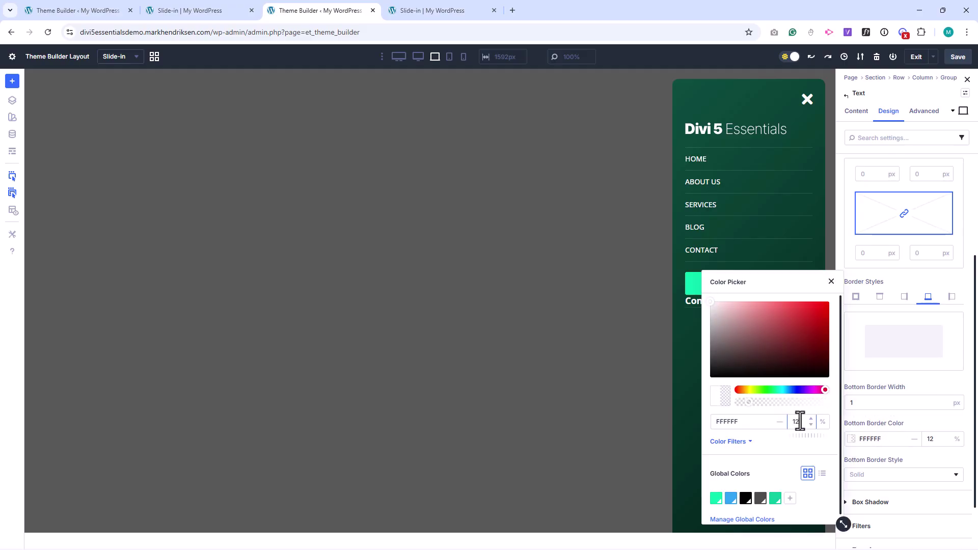
pyautogui.click(832, 282)
pyautogui.scroll(3, 911, 374)
pyautogui.click(873, 283)
# Set the Contact text's bottom margin and bottom padding to 10px
pyautogui.click(872, 269)
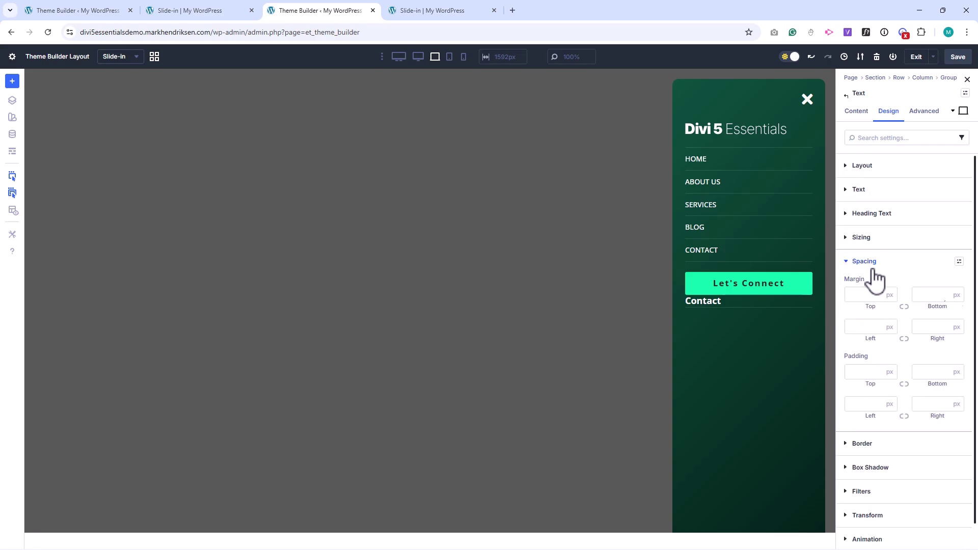
pyautogui.click(925, 296)
pyautogui.click(925, 372)
# Add a Text module below the Contact heading and paste the two-line street address into it
pyautogui.write('10')
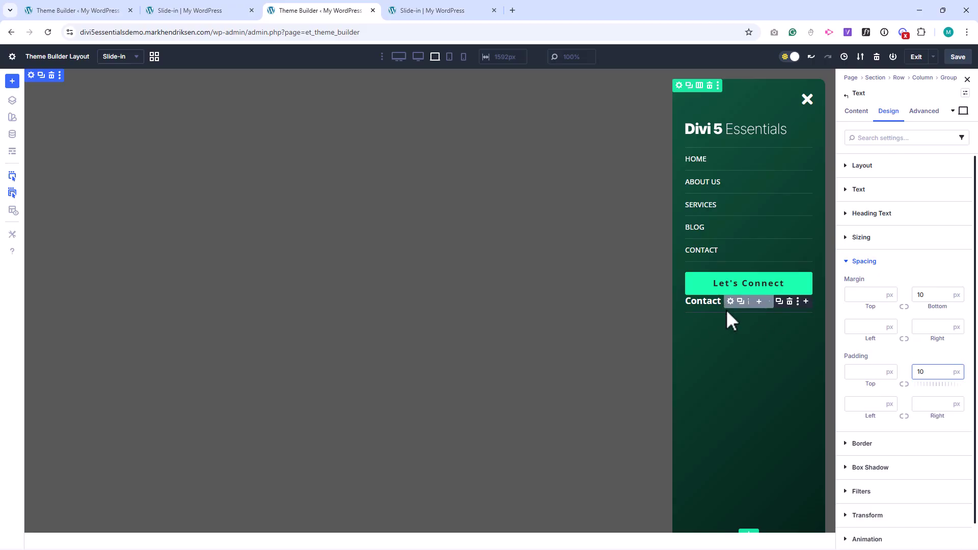
pyautogui.click(807, 306)
pyautogui.write('te')
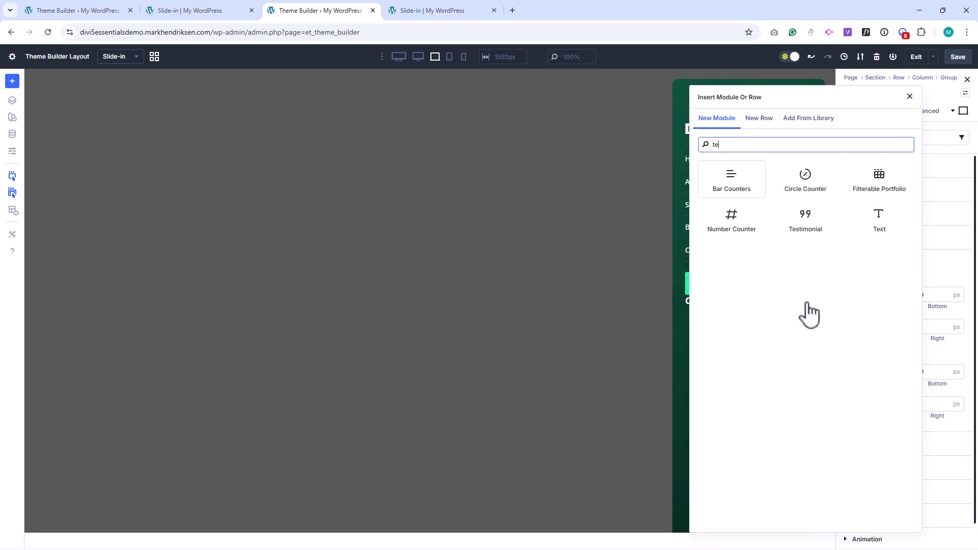
pyautogui.click(877, 224)
pyautogui.moveTo(939, 293); pyautogui.dragTo(850, 239)
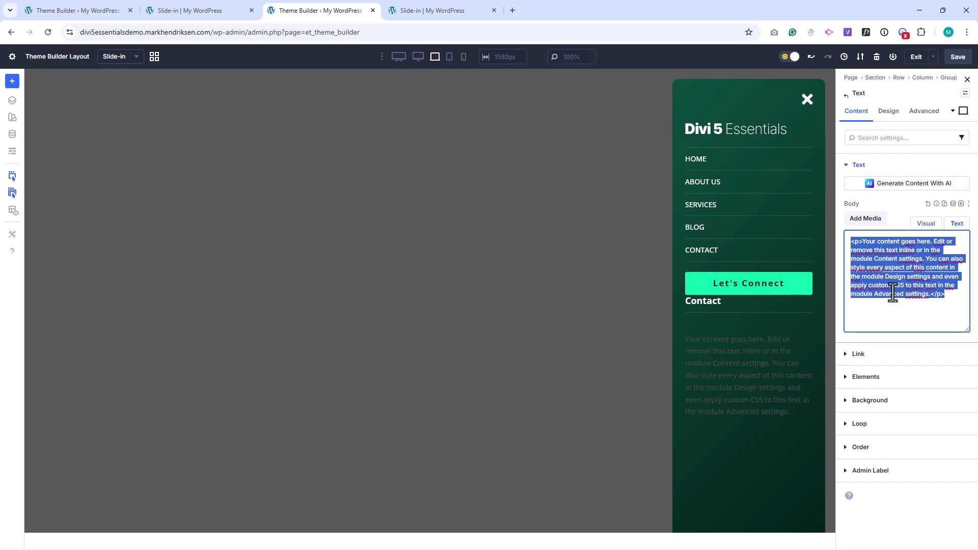
pyautogui.write('4953 Vine Street San Diego, CA 92465')
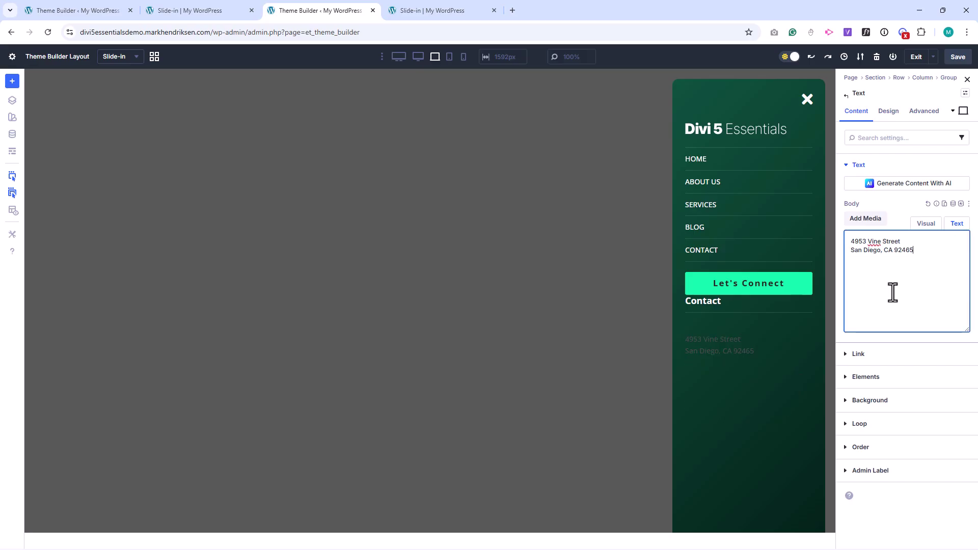
# Style the address text white (FFFFFF) at 80% opacity and 13px size
pyautogui.click(888, 114)
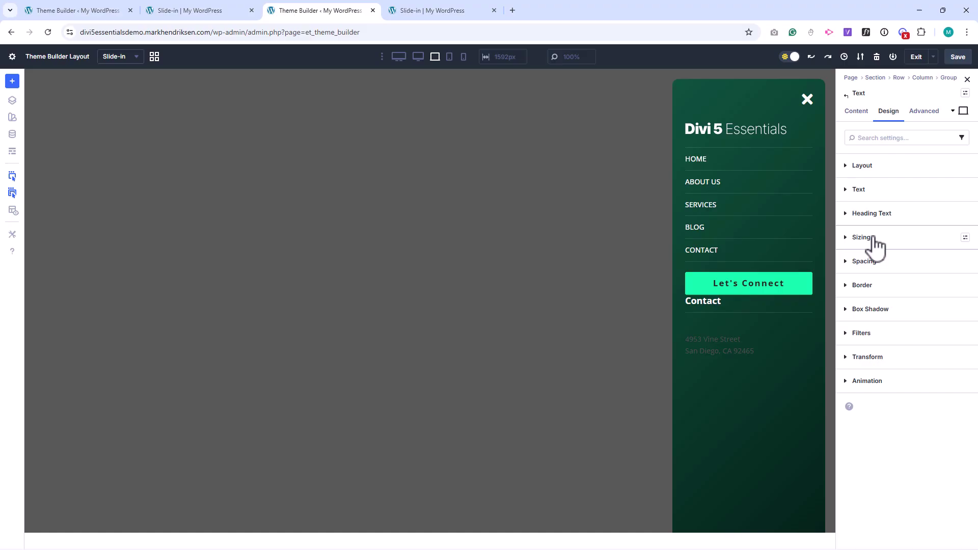
pyautogui.click(864, 190)
pyautogui.click(851, 350)
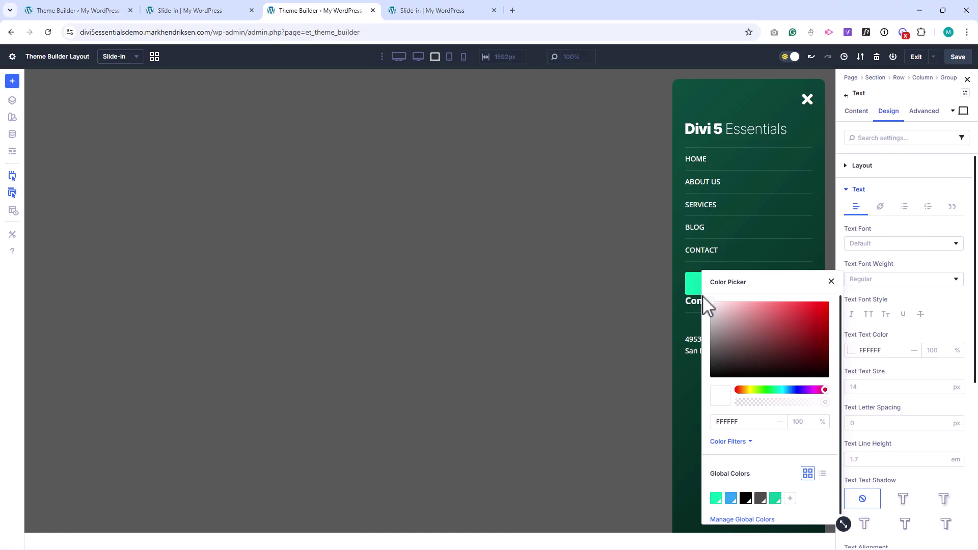
pyautogui.click(797, 422)
pyautogui.click(831, 282)
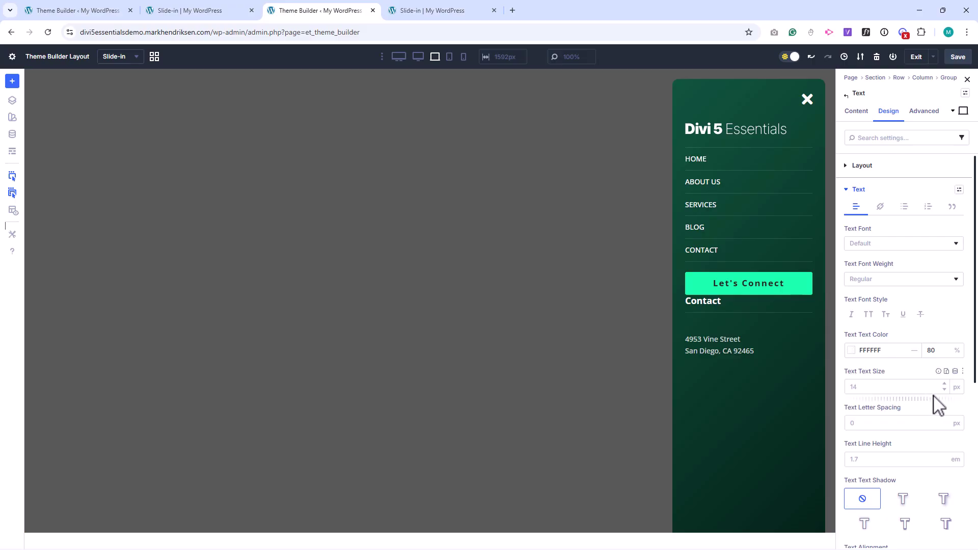
pyautogui.click(945, 390)
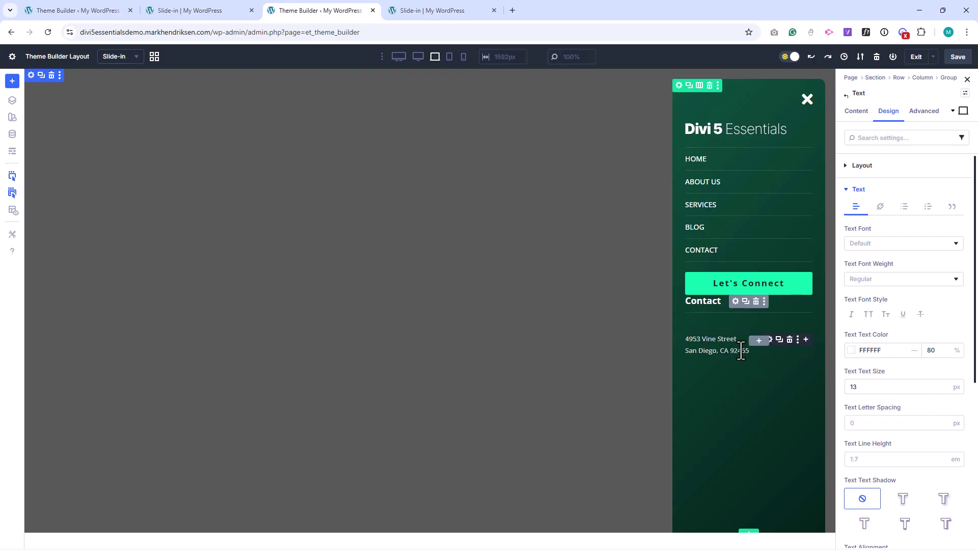
# Set the contact group's vertical gap to 0
pyautogui.click(735, 301)
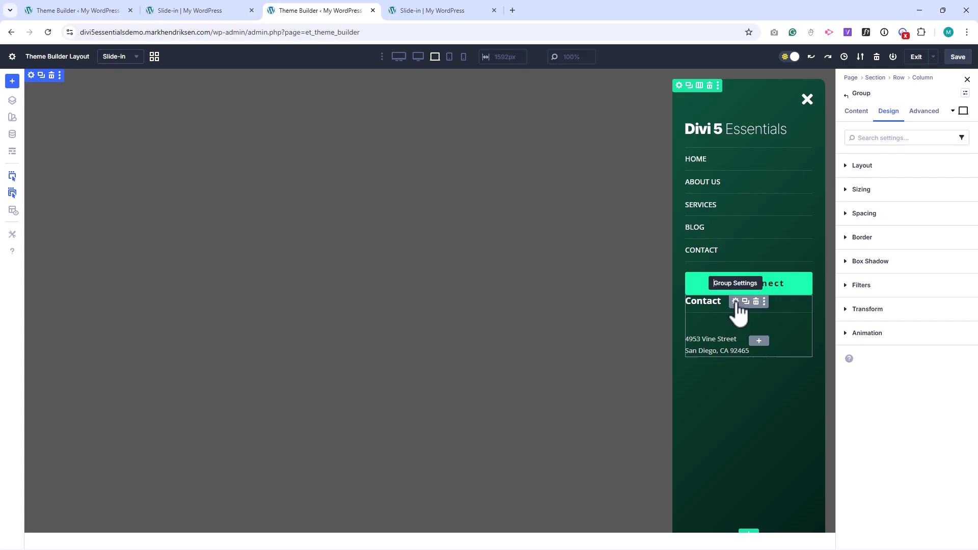
pyautogui.click(872, 167)
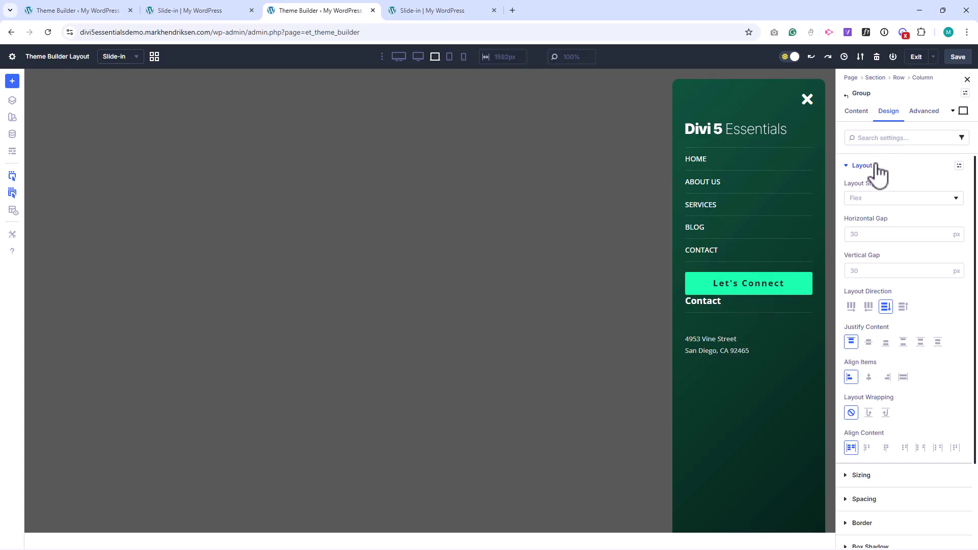
pyautogui.click(863, 271)
pyautogui.write('0')
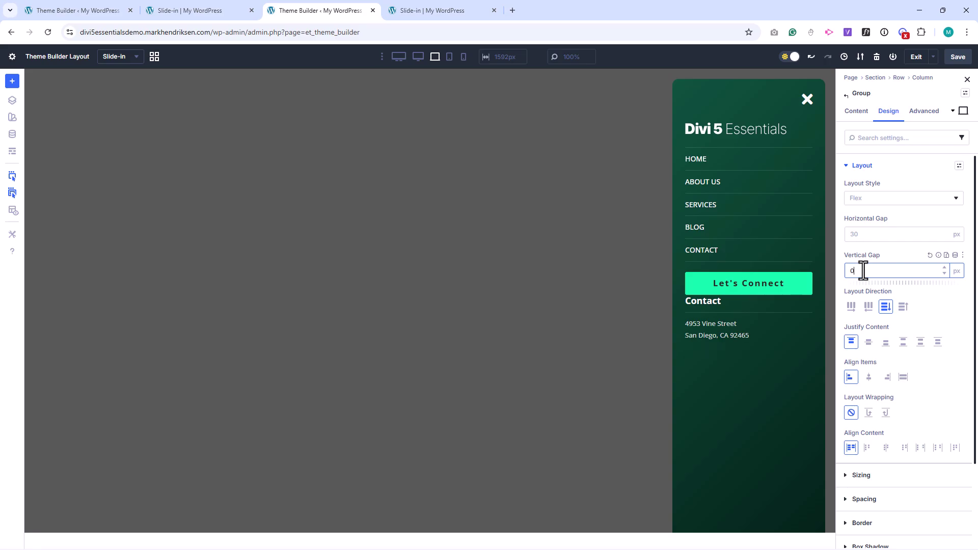
pyautogui.click(862, 166)
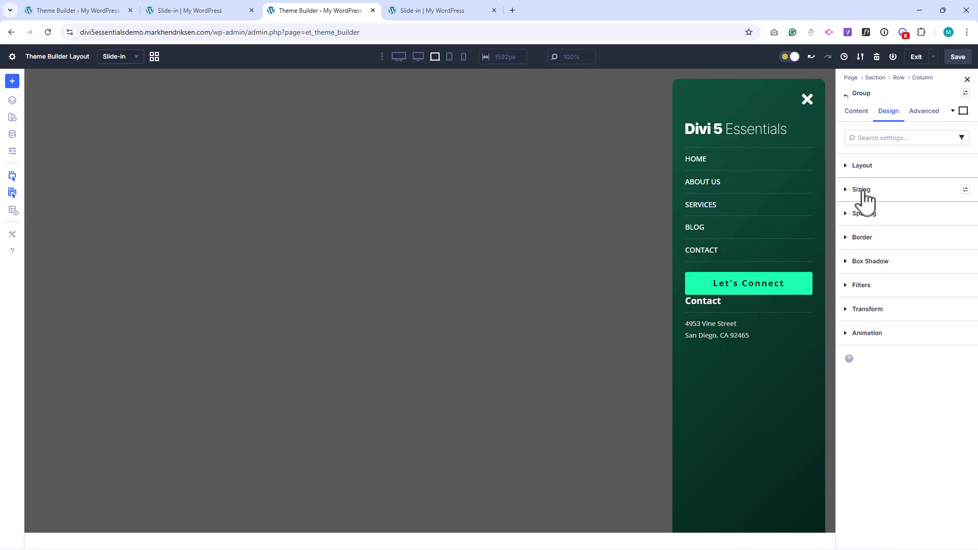
# Give the contact group a top margin of auto and bottom margin 0, then save the layout
pyautogui.click(864, 214)
pyautogui.click(859, 247)
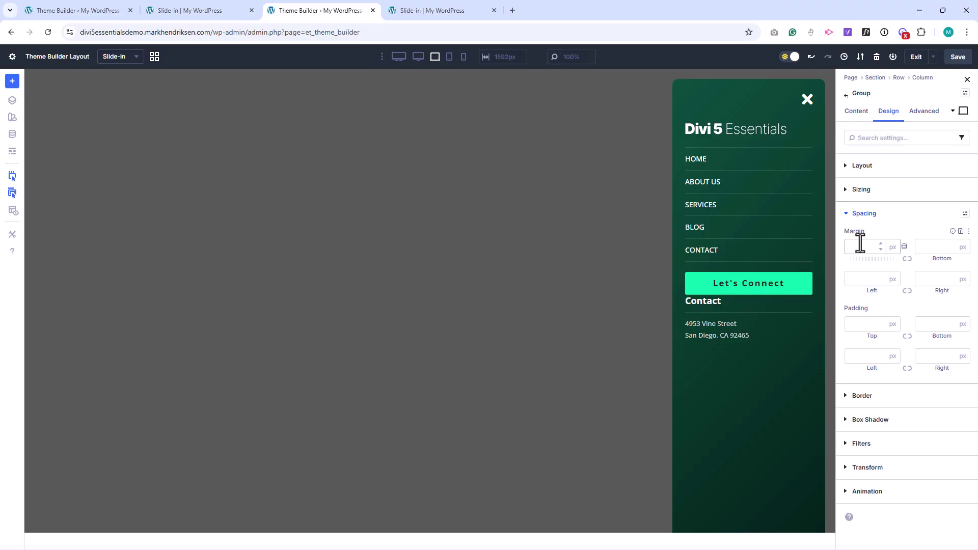
pyautogui.write('auto')
pyautogui.click(926, 246)
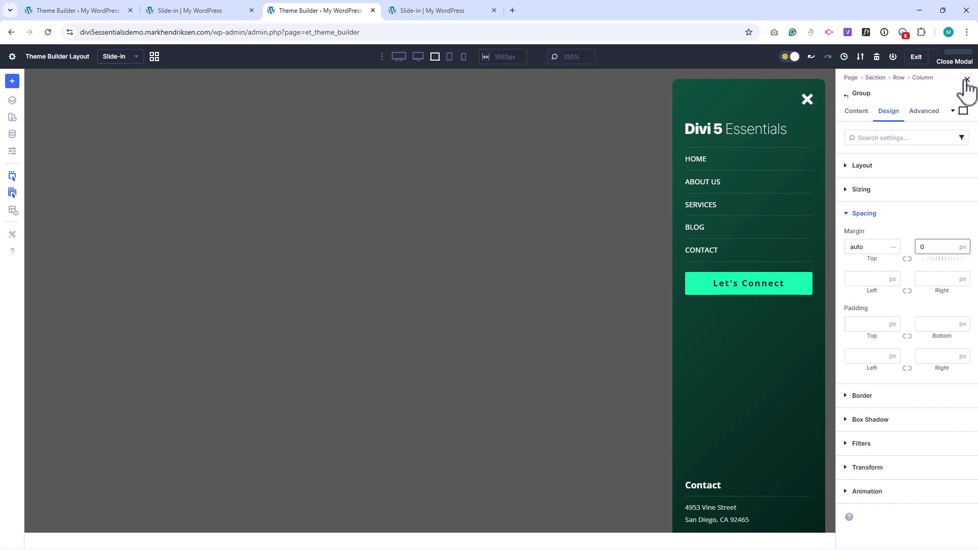
pyautogui.click(961, 59)
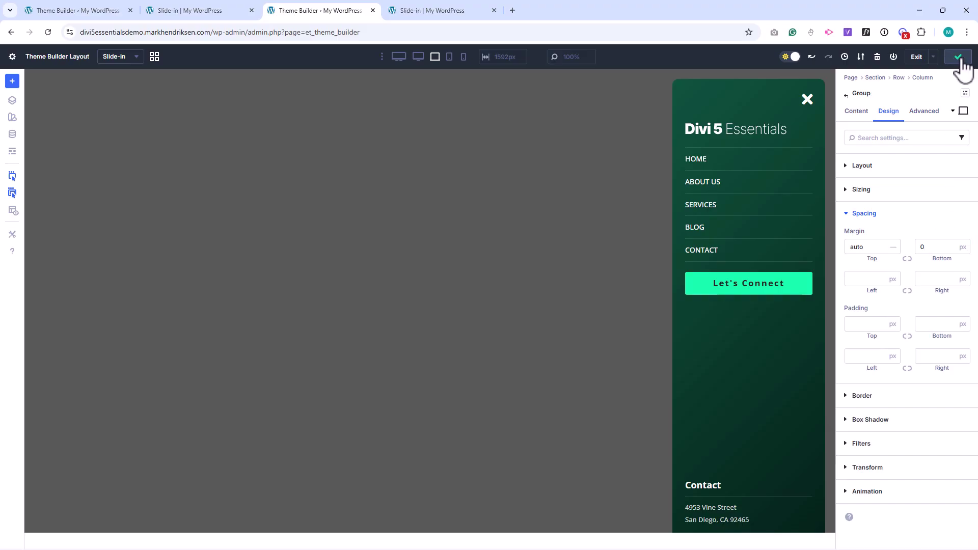
# Reload the live Slide-in page and open its slide-in menu
pyautogui.click(437, 11)
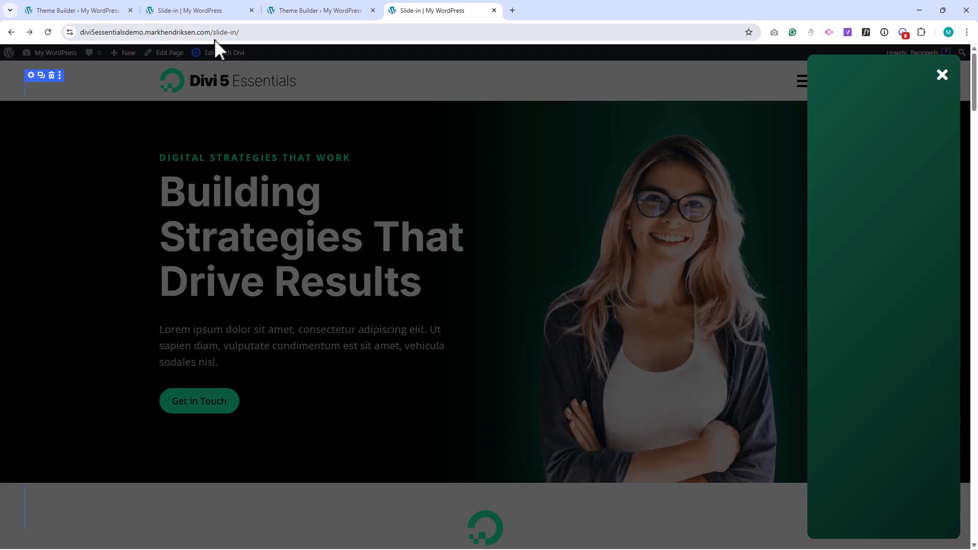
pyautogui.click(49, 32)
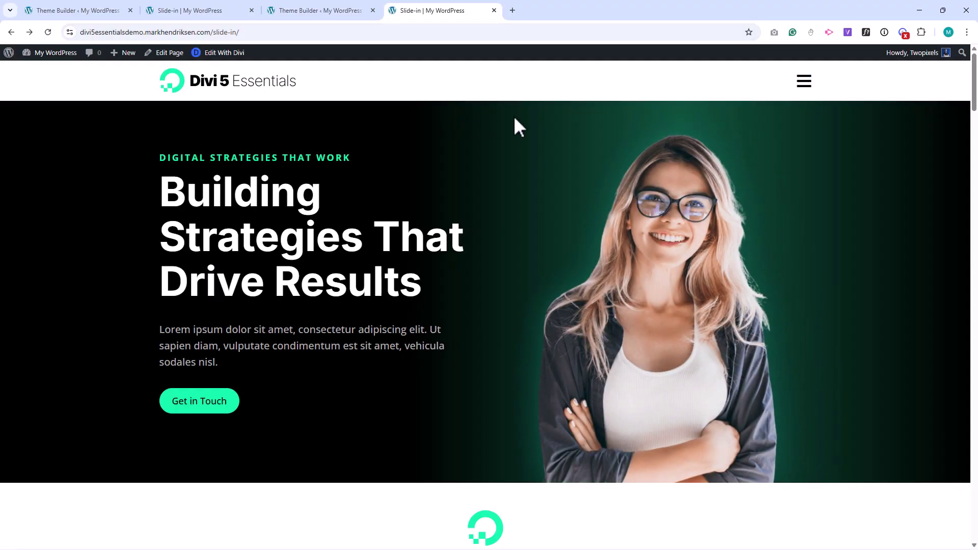
pyautogui.click(804, 84)
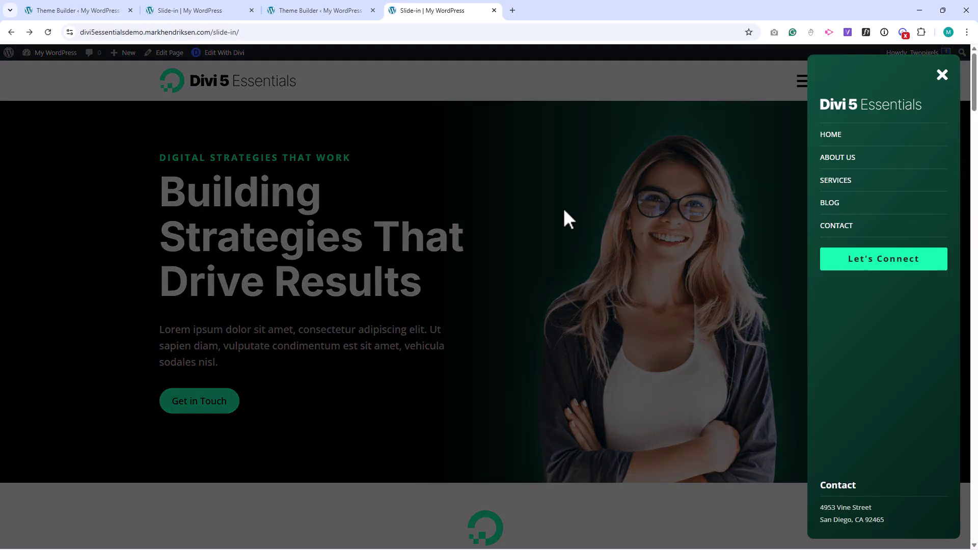
# Preview the open menu in DevTools device mode at iPad Mini, responsive, and Samsung Galaxy S20 Ultra sizes
pyautogui.rightClick(499, 339)
pyautogui.click(514, 325)
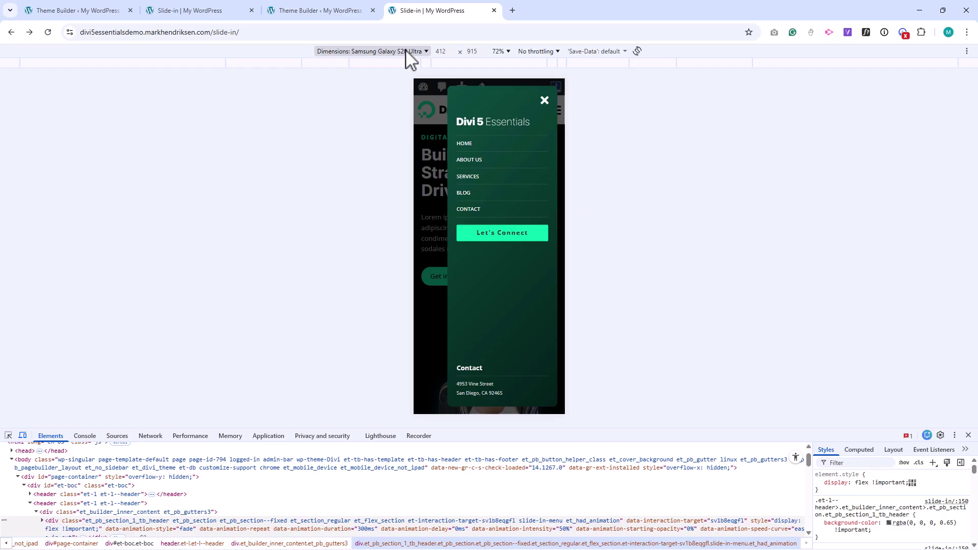
pyautogui.click(406, 51)
pyautogui.click(369, 192)
pyautogui.click(388, 51)
pyautogui.click(376, 70)
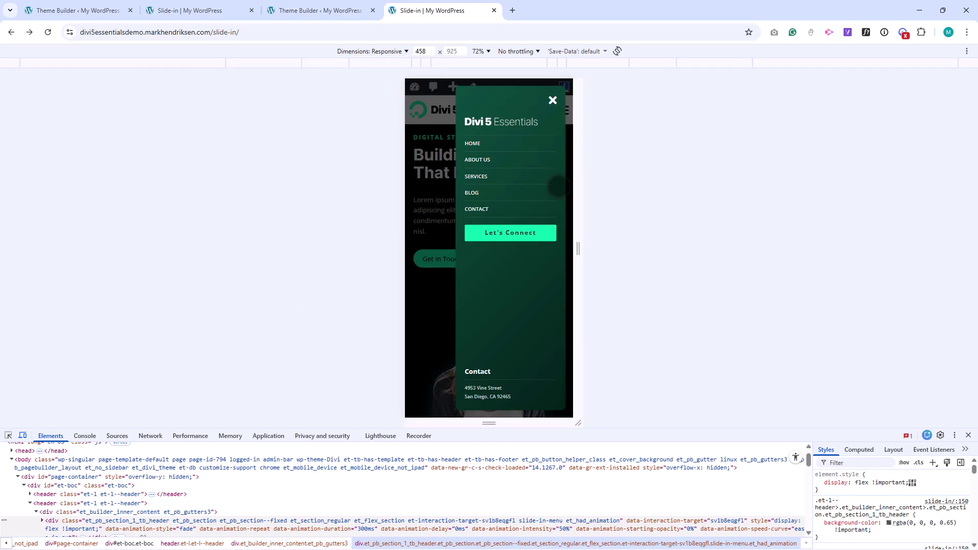
pyautogui.moveTo(578, 219)
pyautogui.mouseDown()
pyautogui.moveTo(864, 218)
pyautogui.moveTo(572, 210)
pyautogui.mouseUp()
pyautogui.click(384, 51)
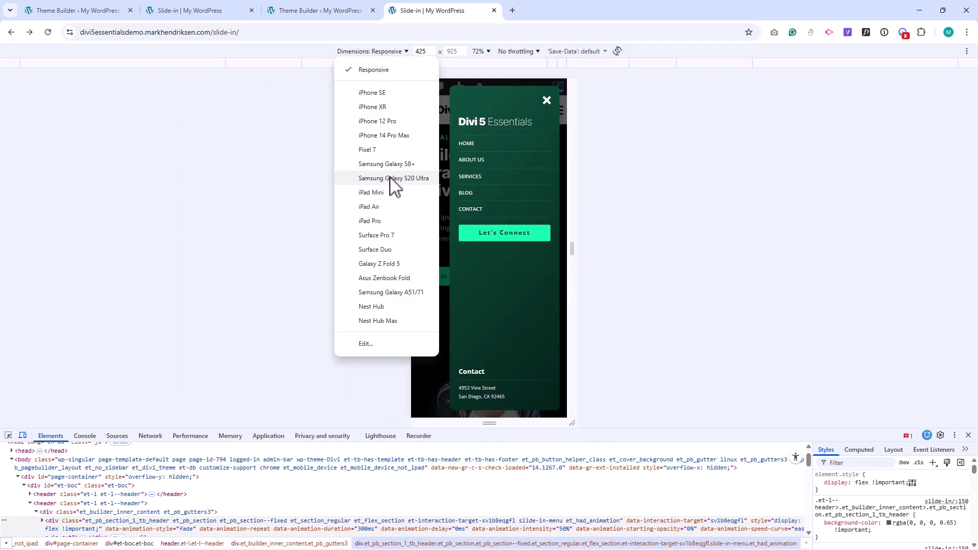
pyautogui.click(393, 180)
# Set the slide-in row's phone-view width to 100% in Sizing and save the layout
pyautogui.click(340, 15)
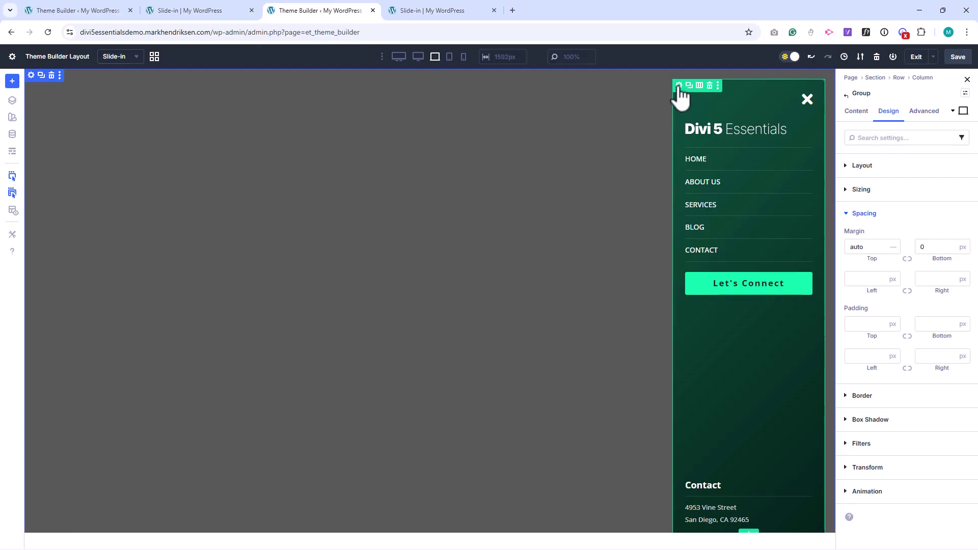
pyautogui.click(679, 86)
pyautogui.click(861, 190)
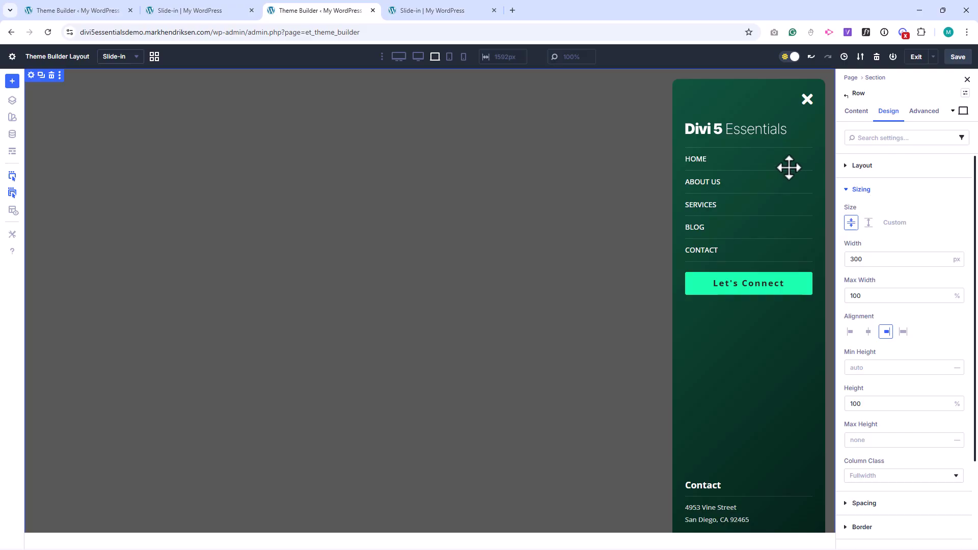
pyautogui.click(464, 57)
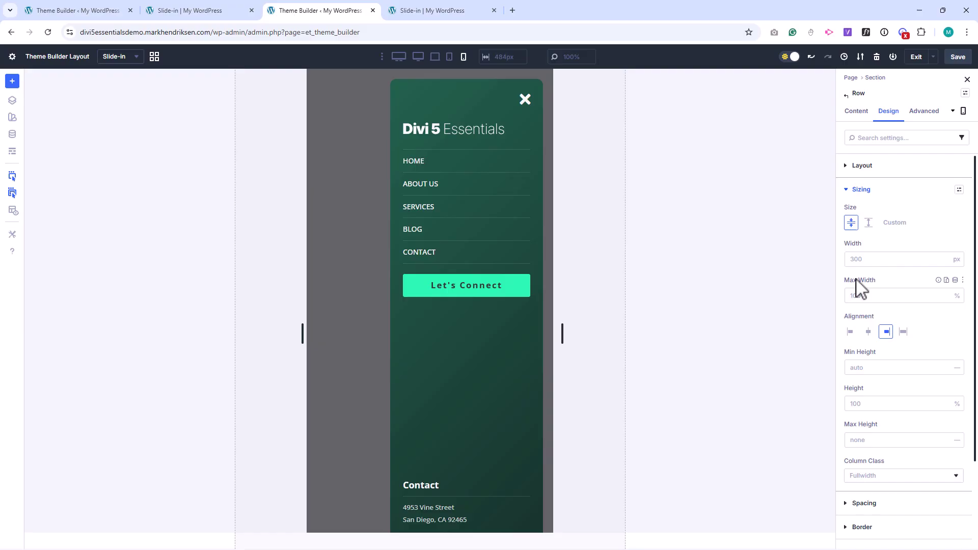
pyautogui.click(956, 260)
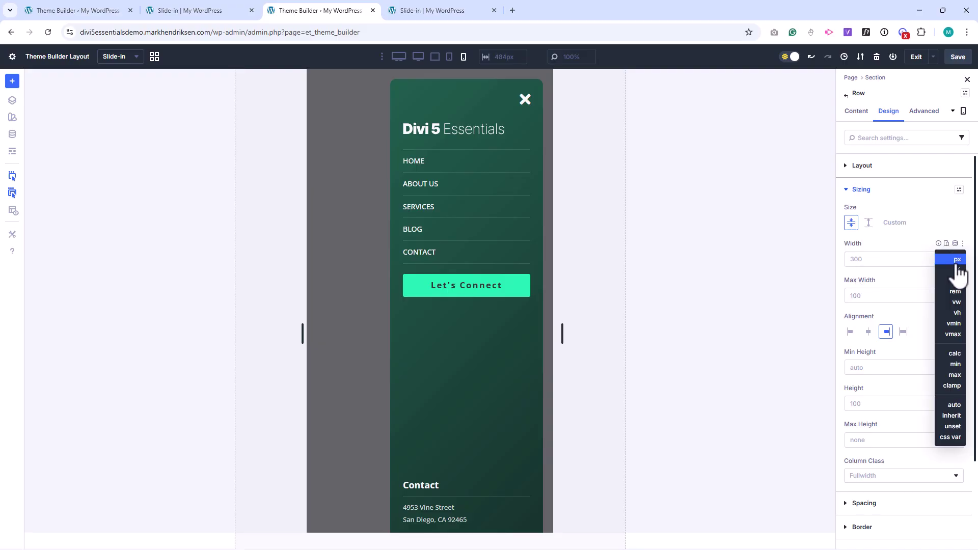
pyautogui.click(954, 273)
pyautogui.click(848, 259)
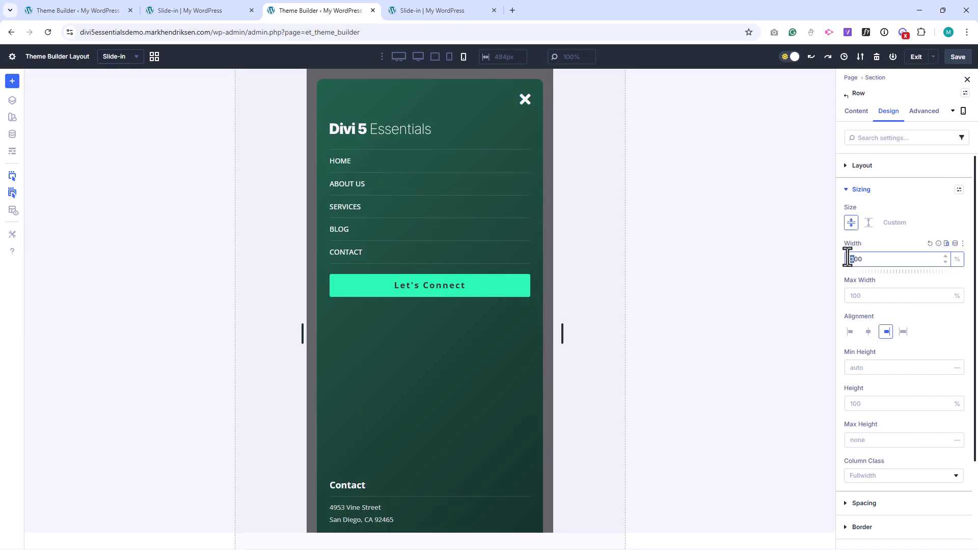
pyautogui.write('100')
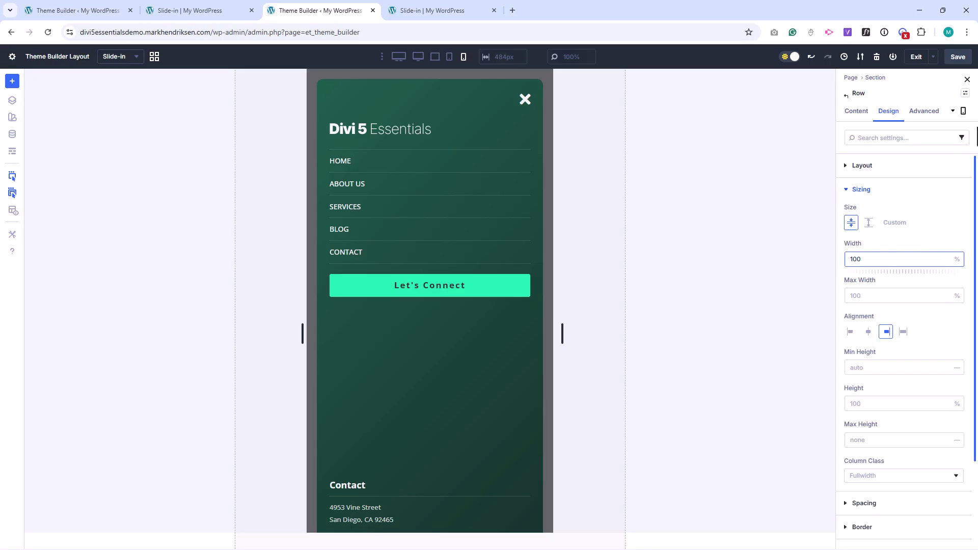
pyautogui.click(957, 57)
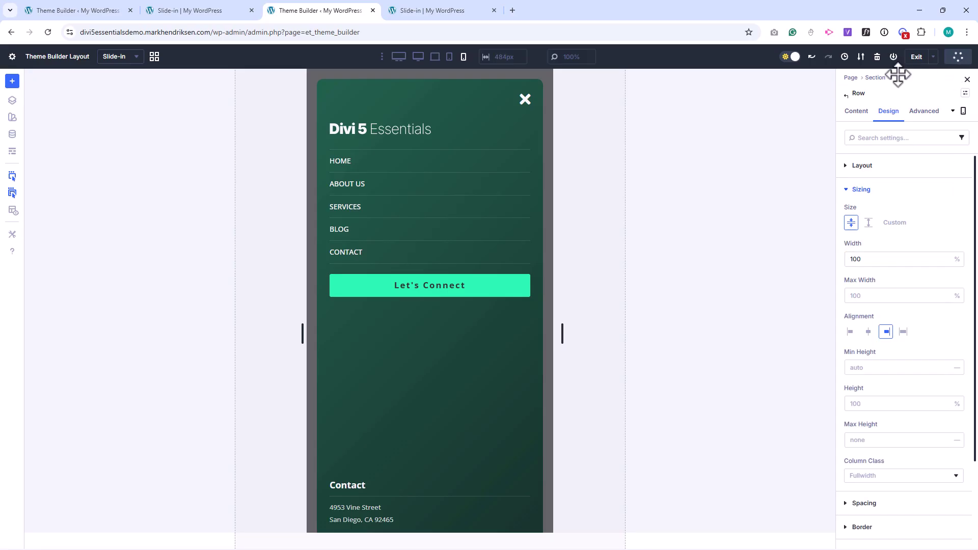
# Reload the live Slide-in page and open then close the menu in phone view
pyautogui.click(438, 12)
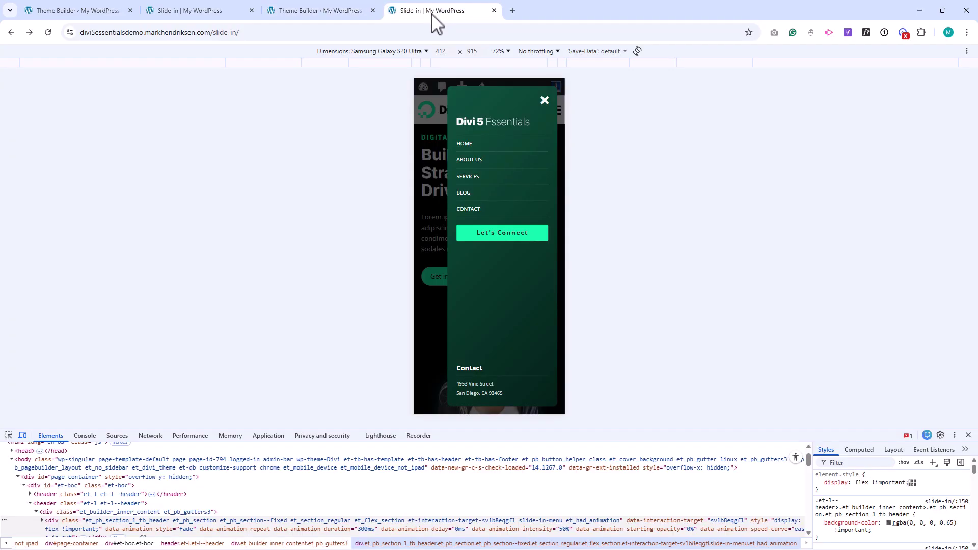
pyautogui.click(48, 32)
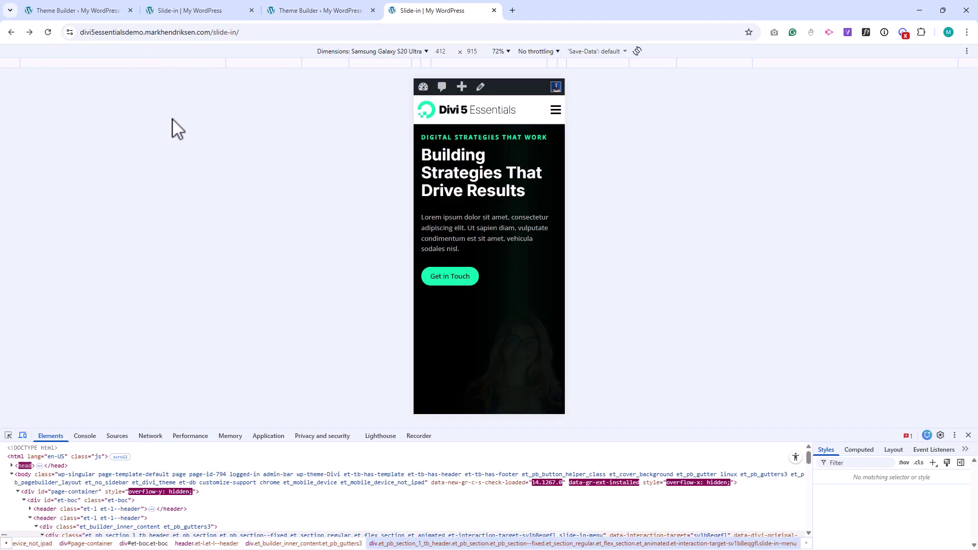
pyautogui.click(555, 110)
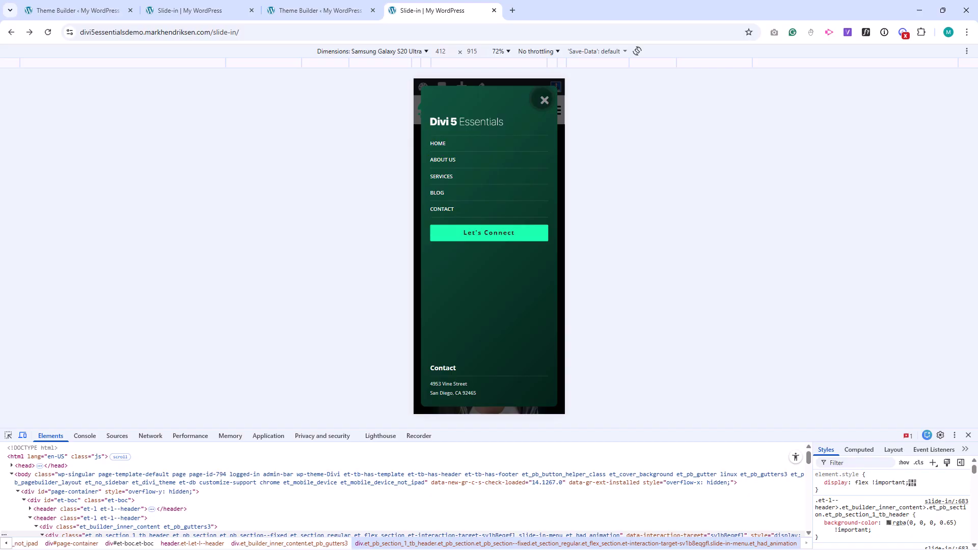
pyautogui.click(544, 100)
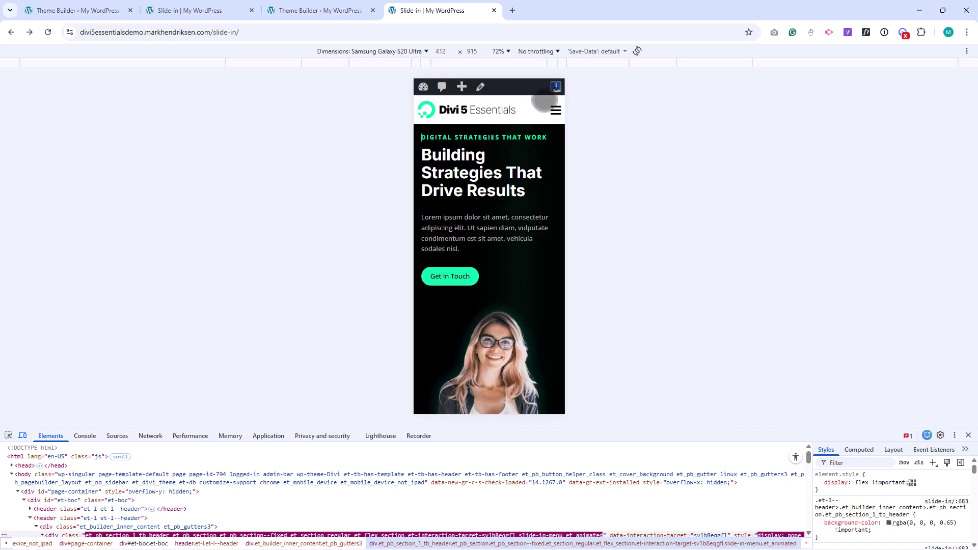
# Return to desktop width, closing DevTools, and reopen the slide-in menu
pyautogui.click(22, 435)
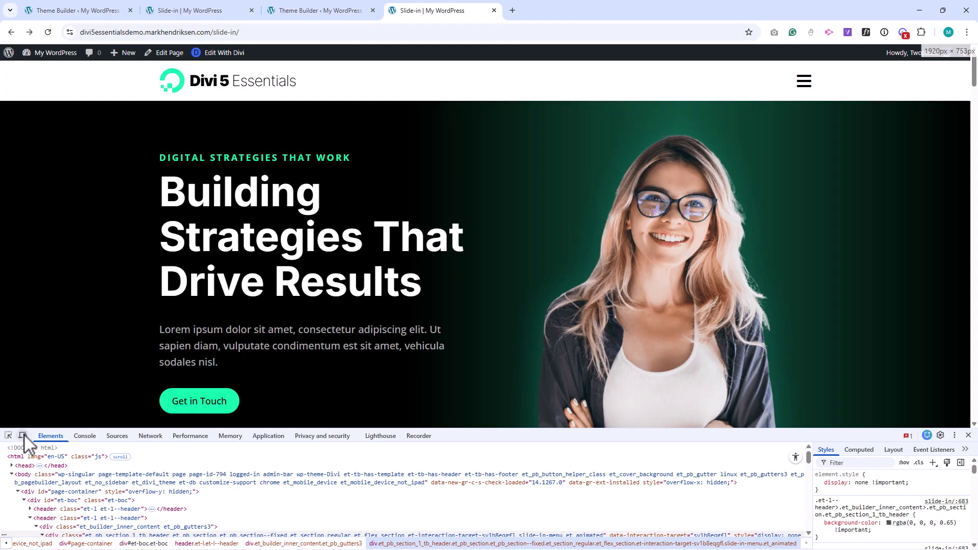
pyautogui.click(968, 436)
pyautogui.click(804, 83)
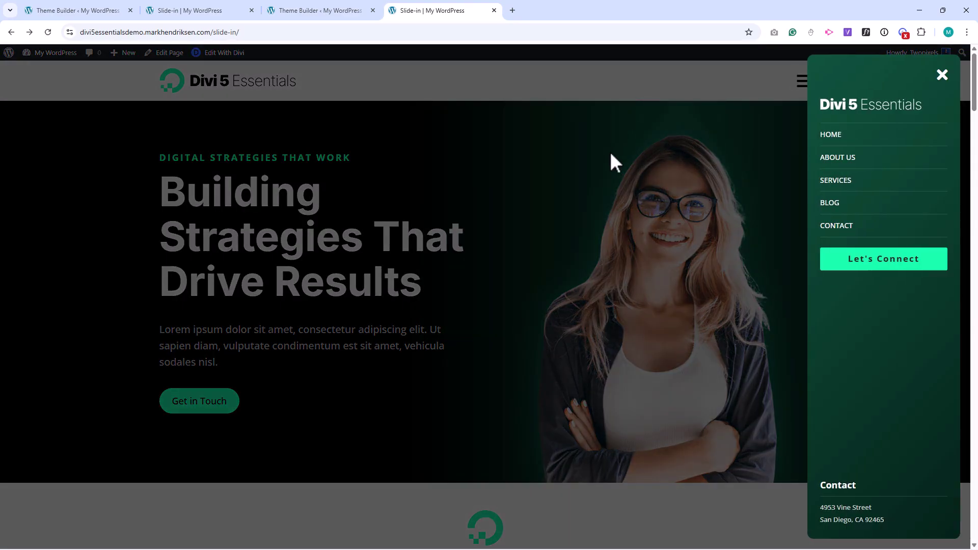